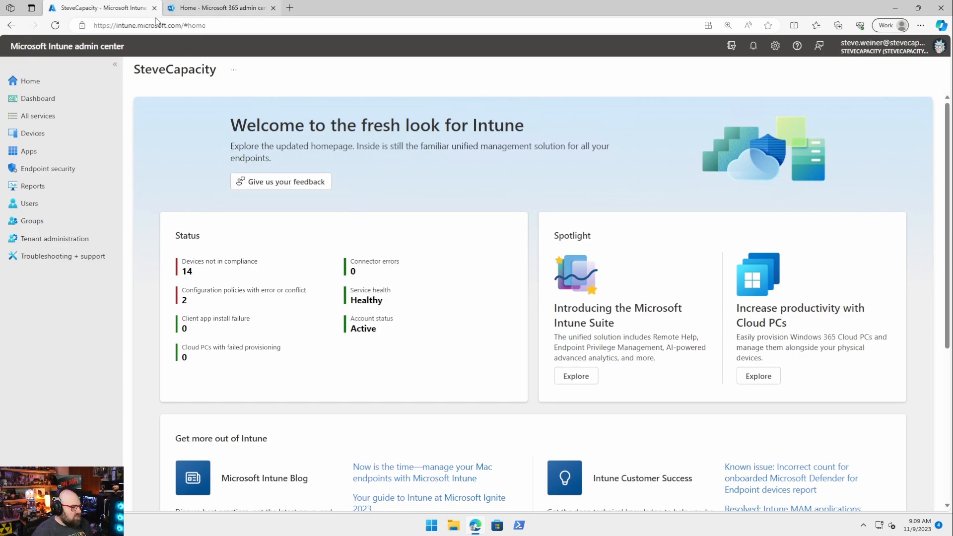
Step: Open the Windows 365 overview under Devices in Intune, then switch to the Microsoft 365 admin center
{"action": "left_click", "coordinate": [62, 135]}
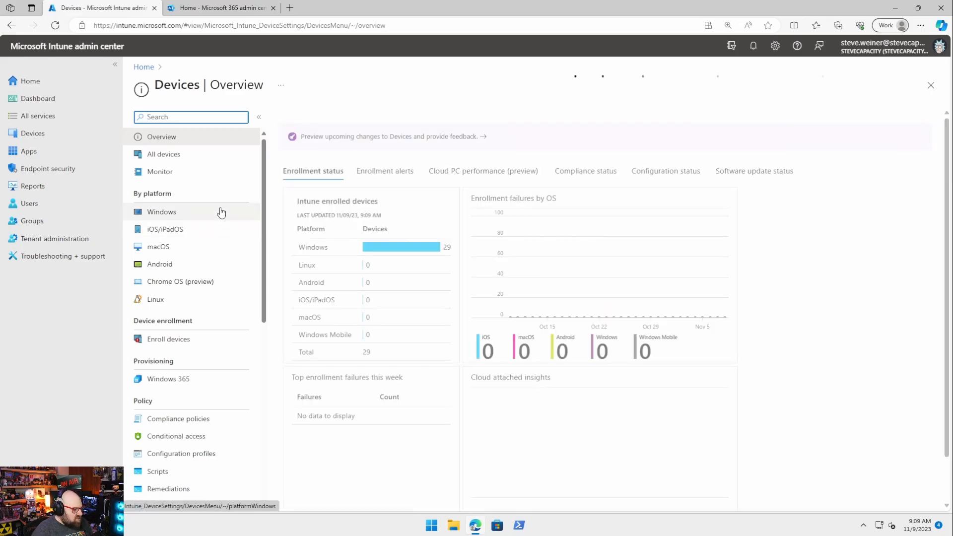
{"action": "scroll", "coordinate": [184, 332], "scroll_direction": "down", "scroll_amount": 2}
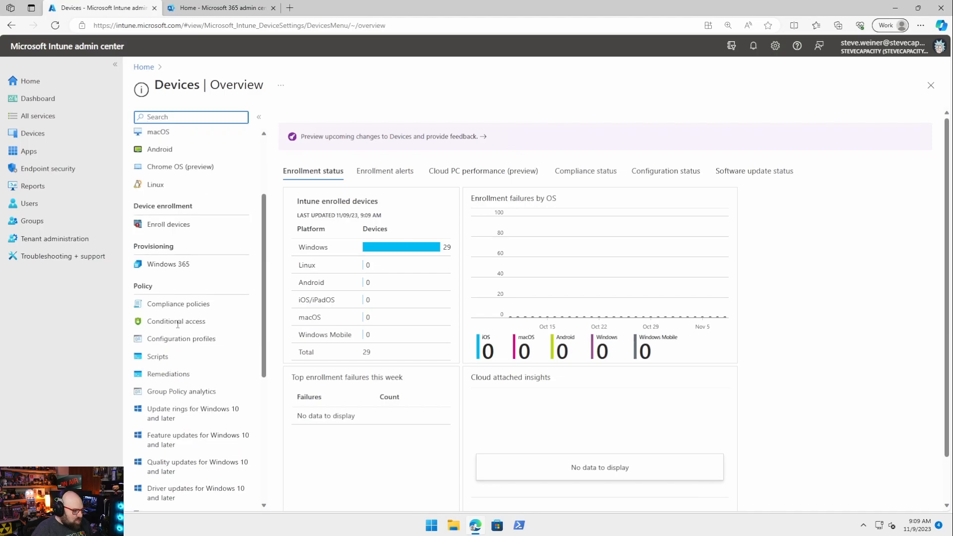
{"action": "left_click", "coordinate": [173, 268]}
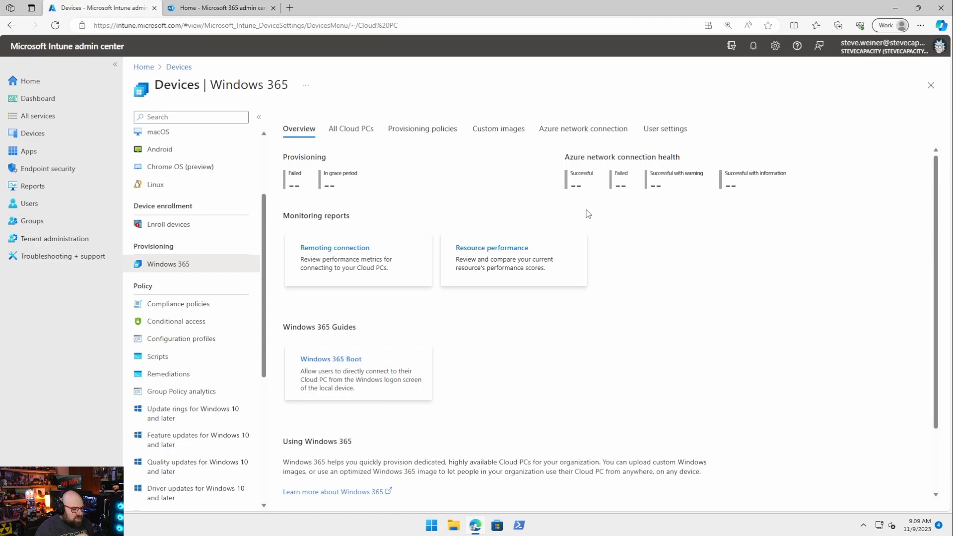
{"action": "left_click", "coordinate": [228, 16]}
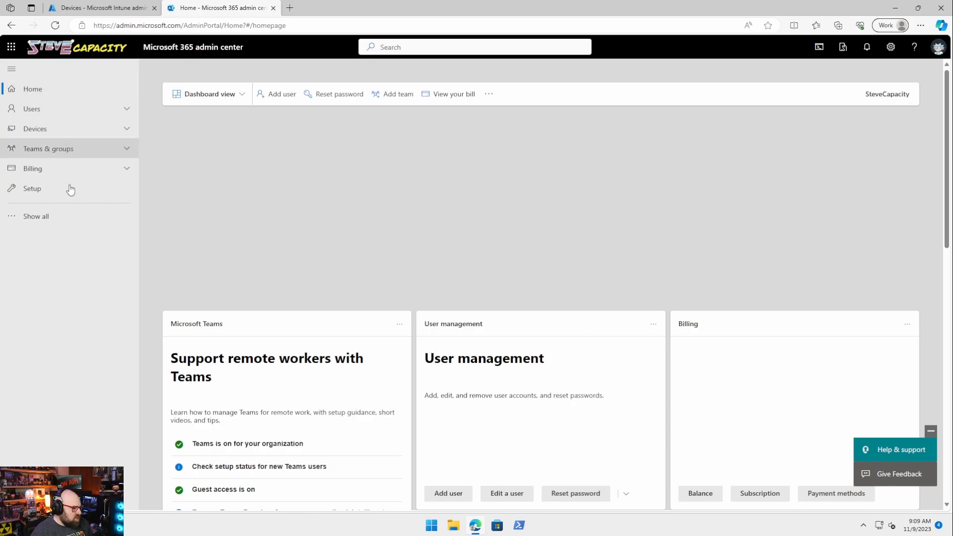
Step: Filter Billing > Purchase services to the Windows 365 category and point out Windows 365 Enterprise
{"action": "left_click", "coordinate": [67, 169]}
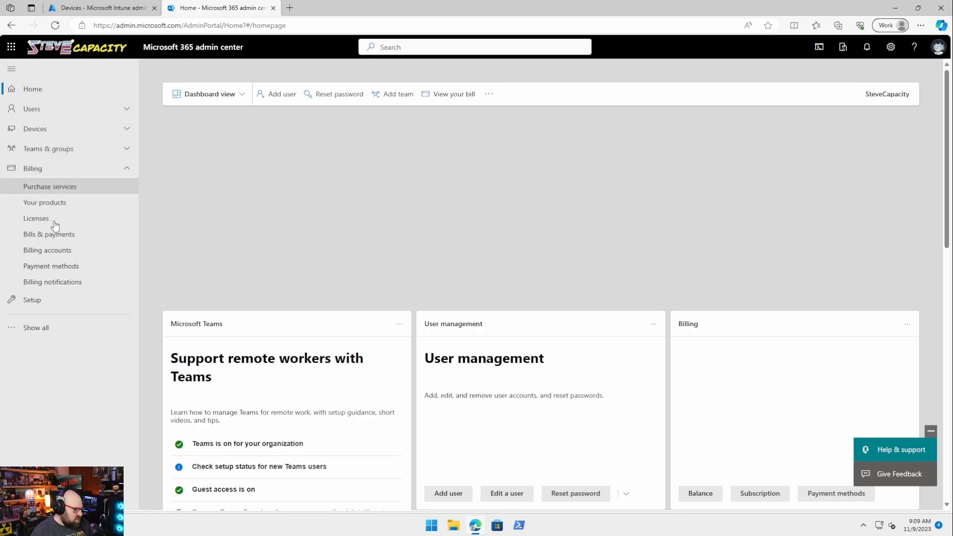
{"action": "left_click", "coordinate": [69, 188]}
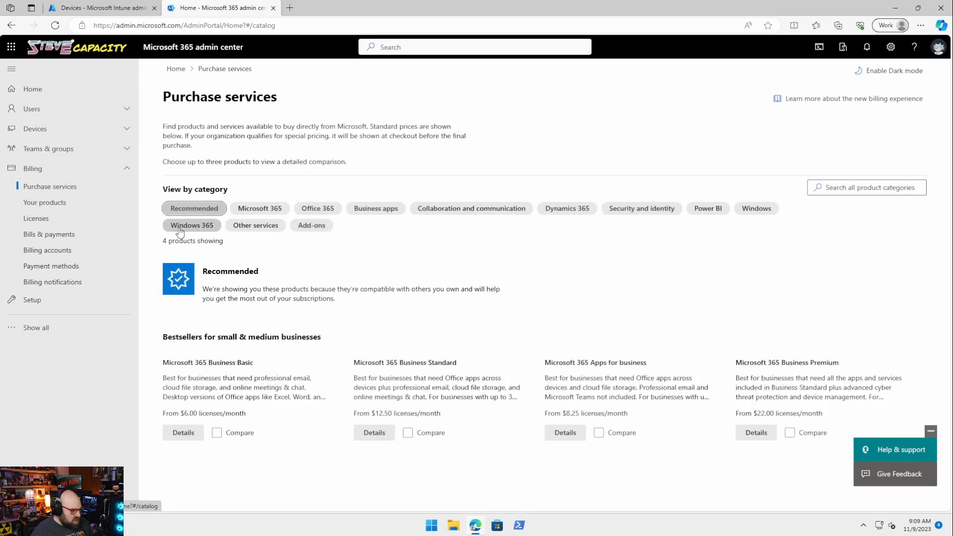
{"action": "left_click", "coordinate": [201, 227]}
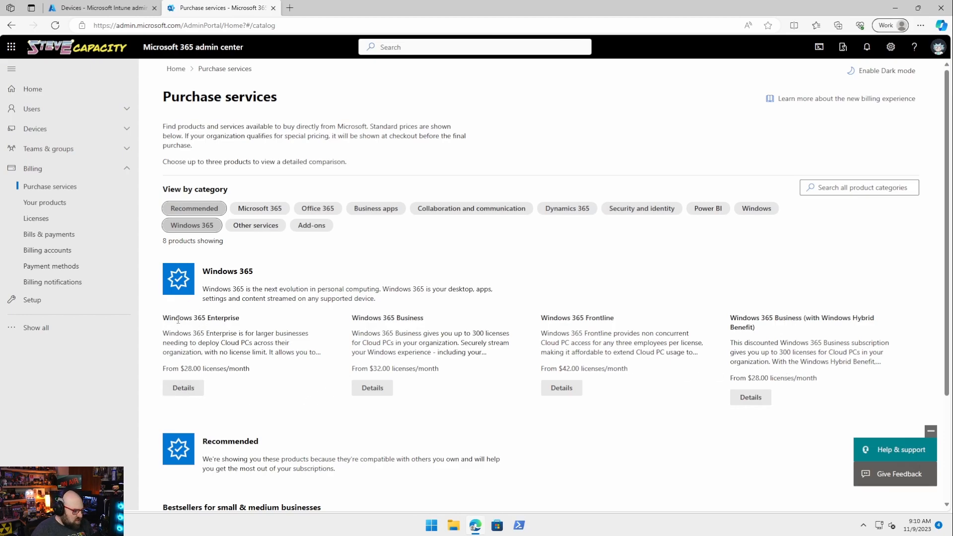
{"action": "left_click_drag", "start_coordinate": [179, 318], "coordinate": [250, 320]}
Step: Review Windows 365 Enterprise details and its plan sizes, priced $28.00 to $158.00 per license/month
{"action": "left_click", "coordinate": [183, 388]}
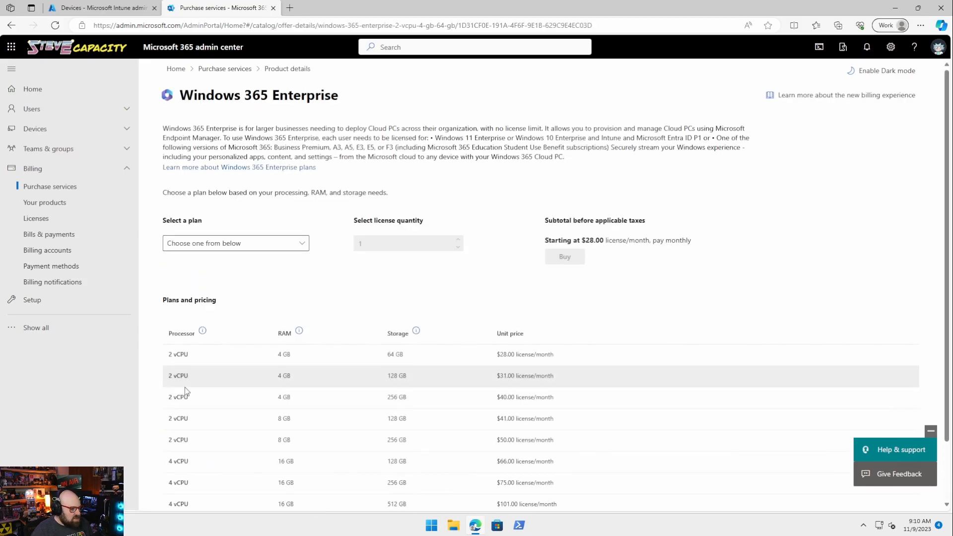
{"action": "scroll", "coordinate": [257, 284], "scroll_direction": "down", "scroll_amount": 1}
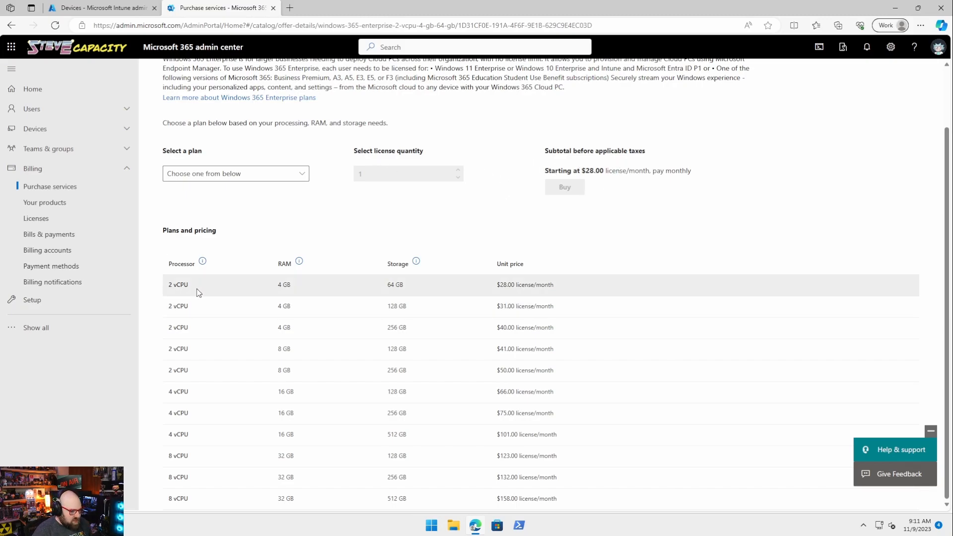
{"action": "left_click", "coordinate": [250, 178]}
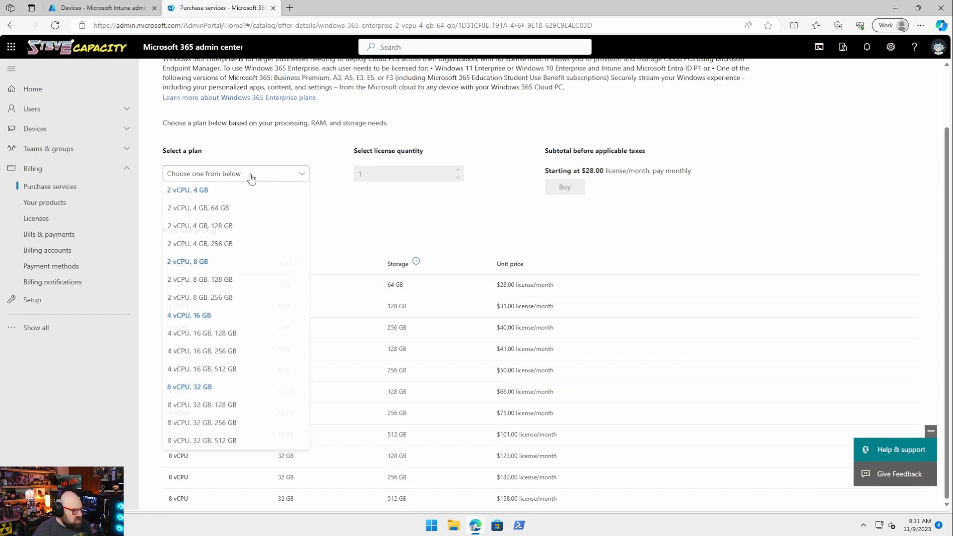
{"action": "left_click", "coordinate": [375, 223]}
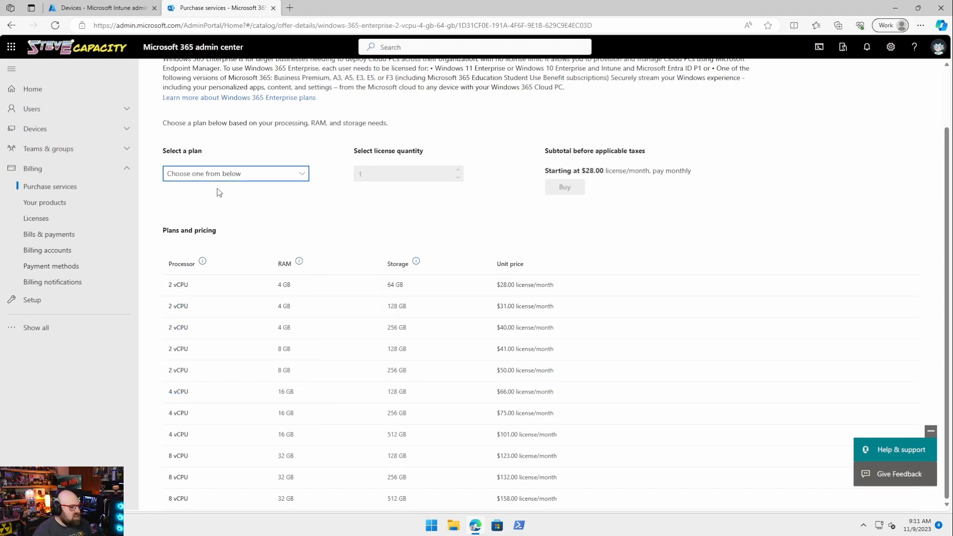
{"action": "left_click", "coordinate": [587, 215]}
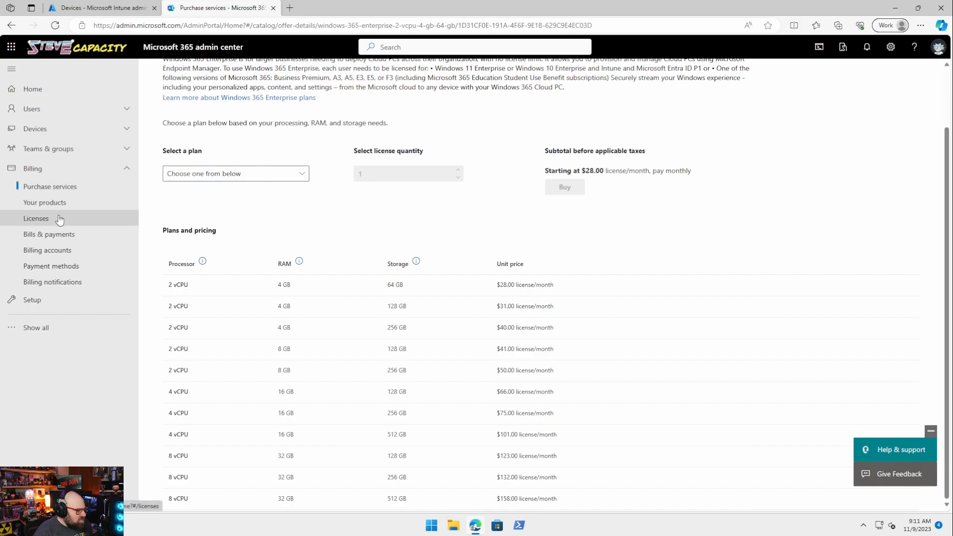
Step: Check Billing > Licenses for the Windows 365 Enterprise 2 vCPU, 8 GB, 128 GB license, then return to Intune
{"action": "left_click", "coordinate": [42, 219]}
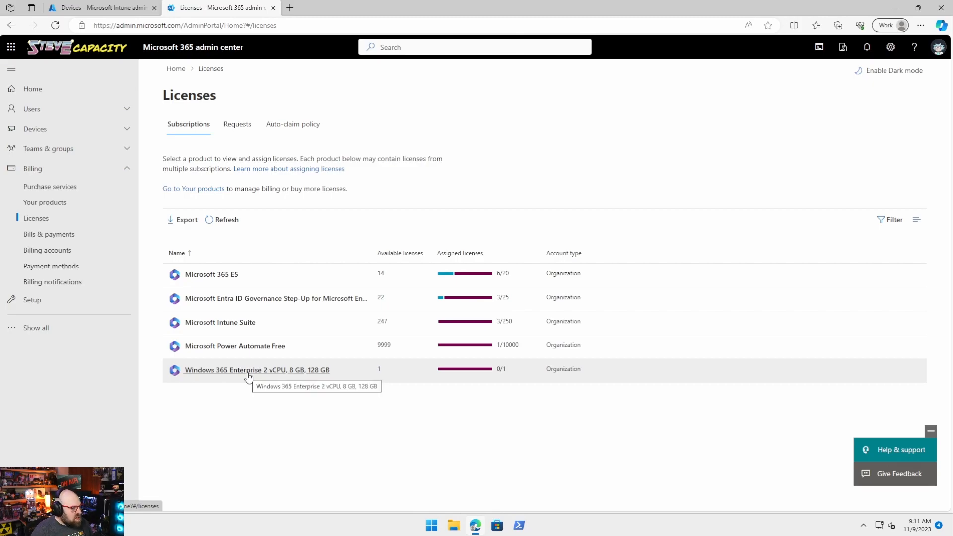
{"action": "left_click", "coordinate": [73, 9]}
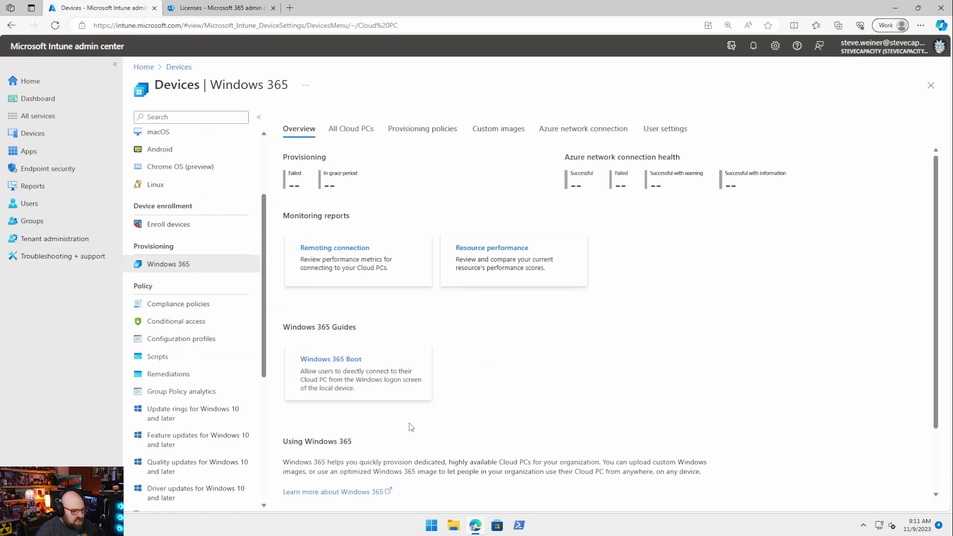
{"action": "scroll", "coordinate": [409, 423], "scroll_direction": "down", "scroll_amount": 1}
{"action": "scroll", "coordinate": [198, 298], "scroll_direction": "up", "scroll_amount": 2}
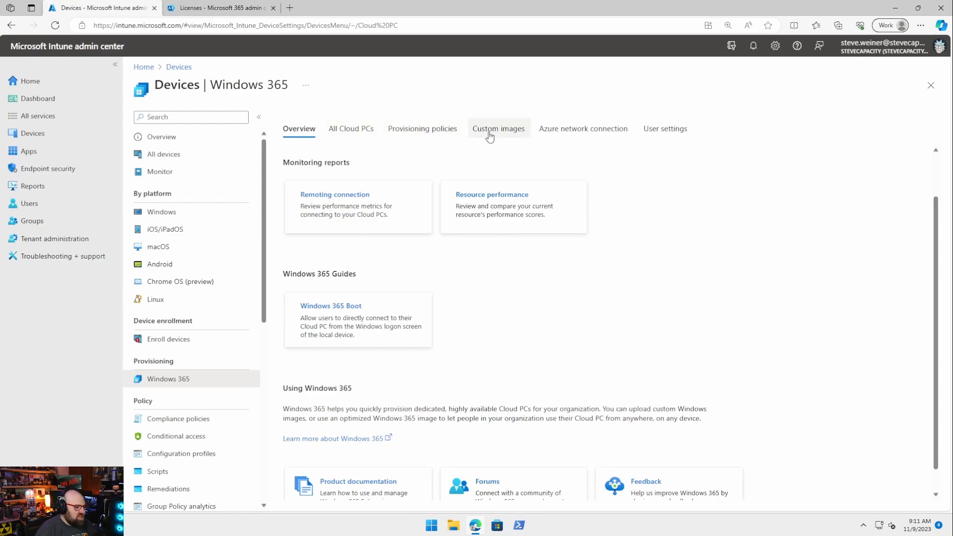
Step: Create group 'Windows 365 Cloud PC - Users' described 'Usrsers who are assigned the Win365 CloudPC license', then search 'Windows'
{"action": "left_click", "coordinate": [85, 221]}
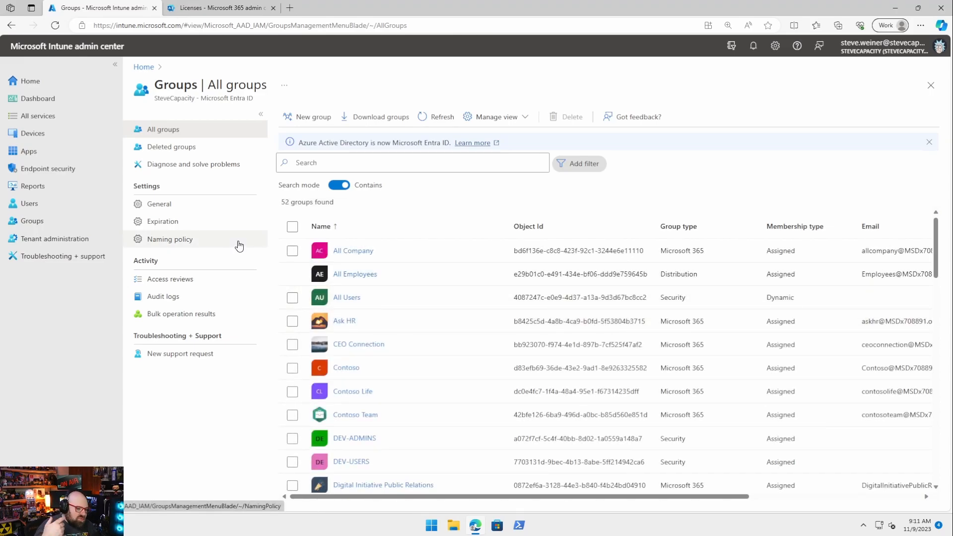
{"action": "left_click", "coordinate": [313, 117]}
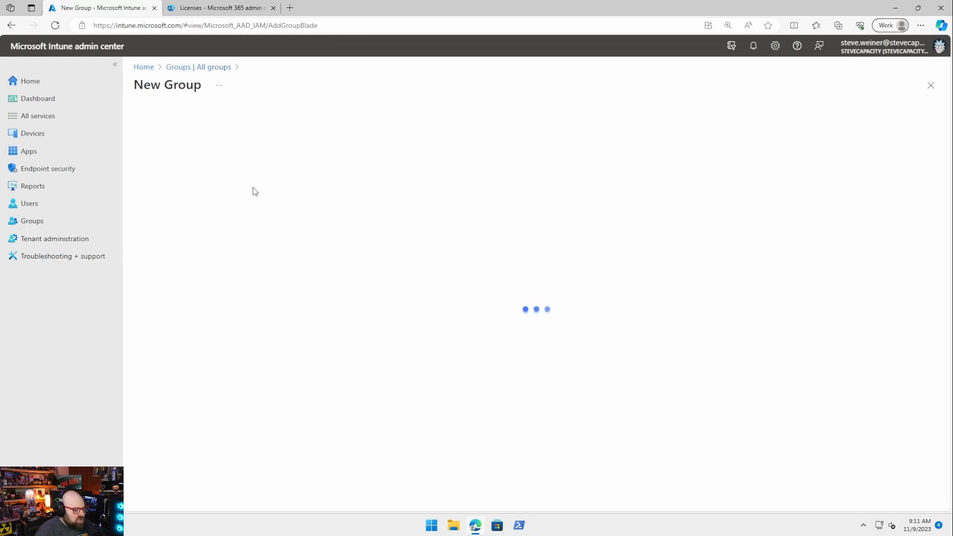
{"action": "left_click", "coordinate": [176, 191]}
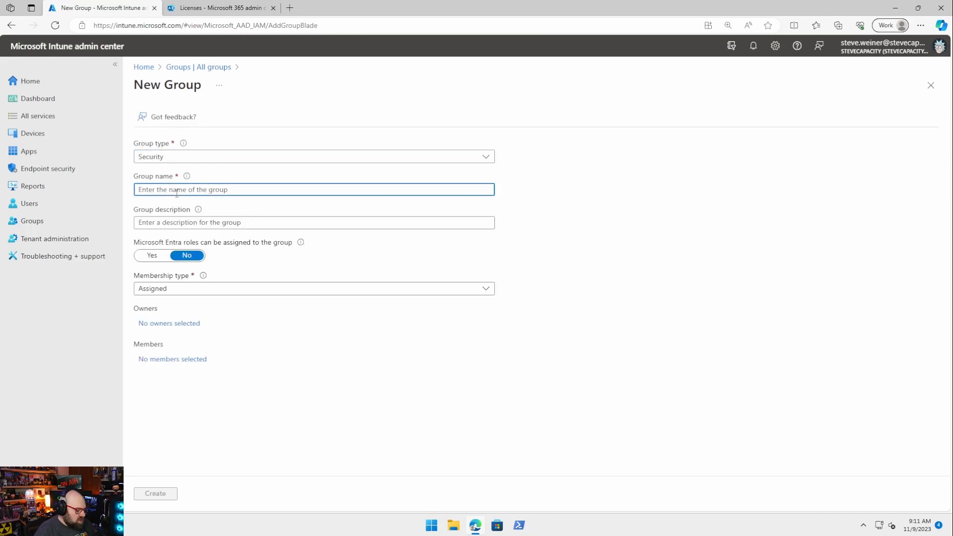
{"action": "type", "text": "Windo"}
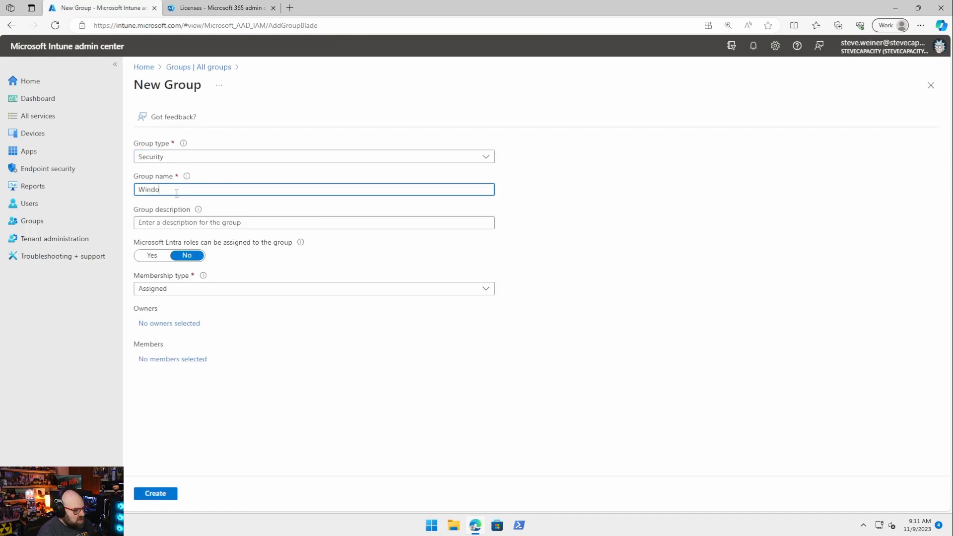
{"action": "type", "text": "ws 365 Cloud PC - Users"}
{"action": "key", "text": "Tab"}
{"action": "type", "text": "Usrs"}
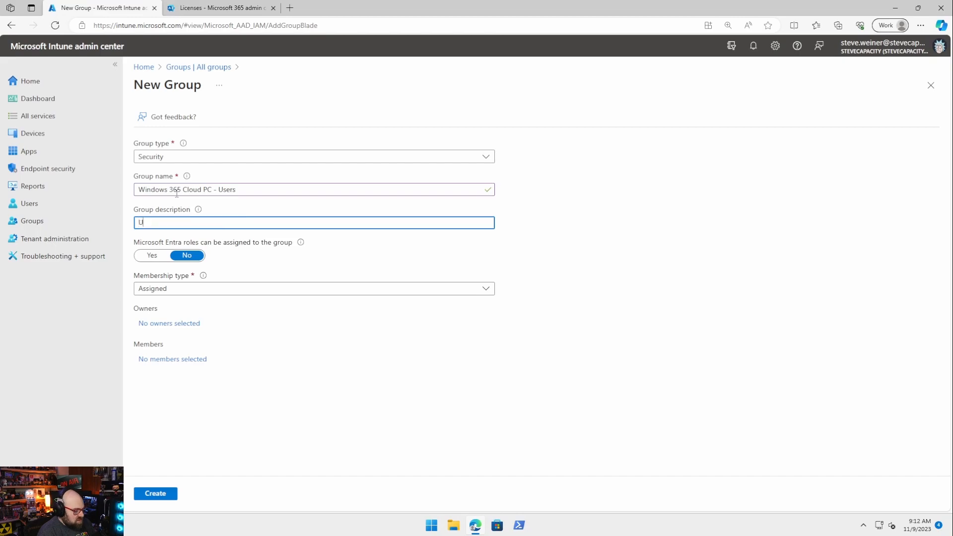
{"action": "type", "text": "ers who are assigned the Win"}
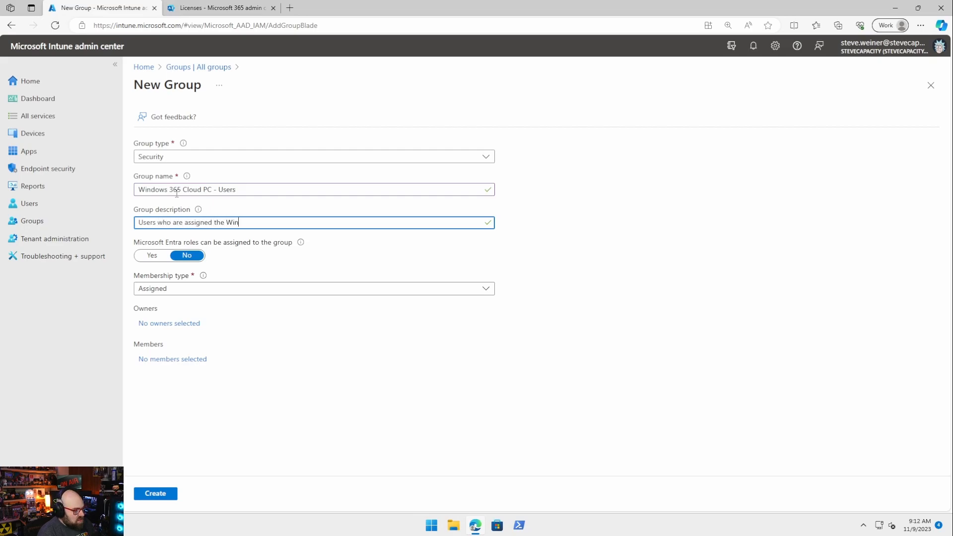
{"action": "type", "text": "365 CloudPC license"}
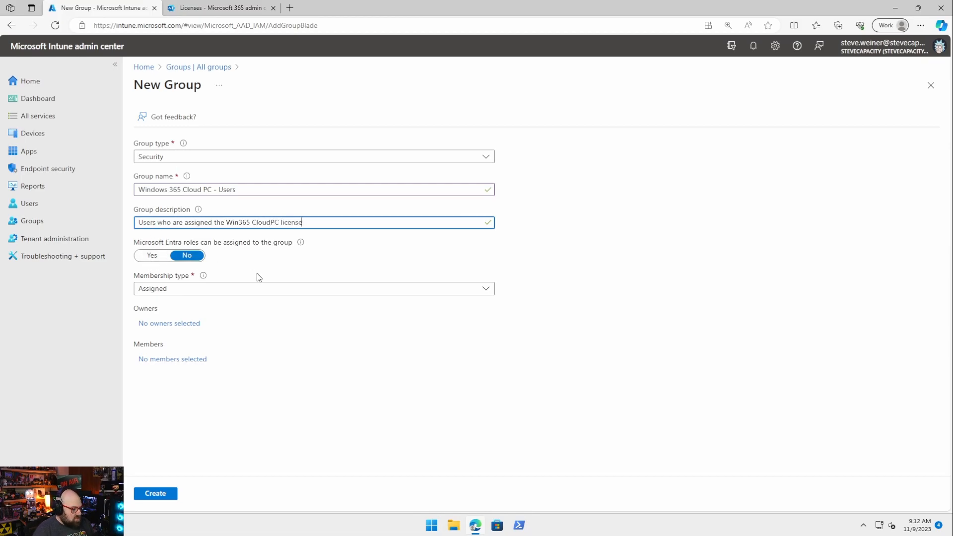
{"action": "left_click", "coordinate": [379, 161]}
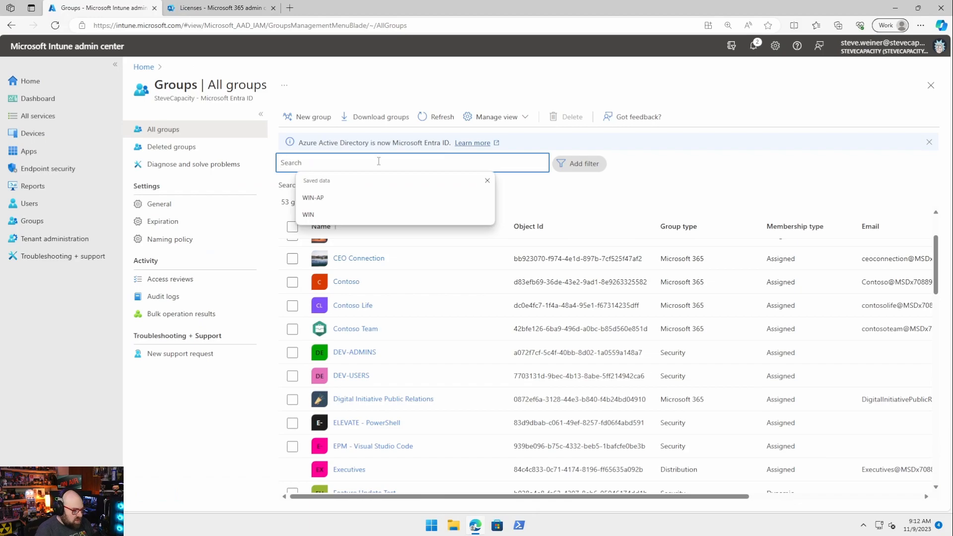
{"action": "type", "text": "Windows"}
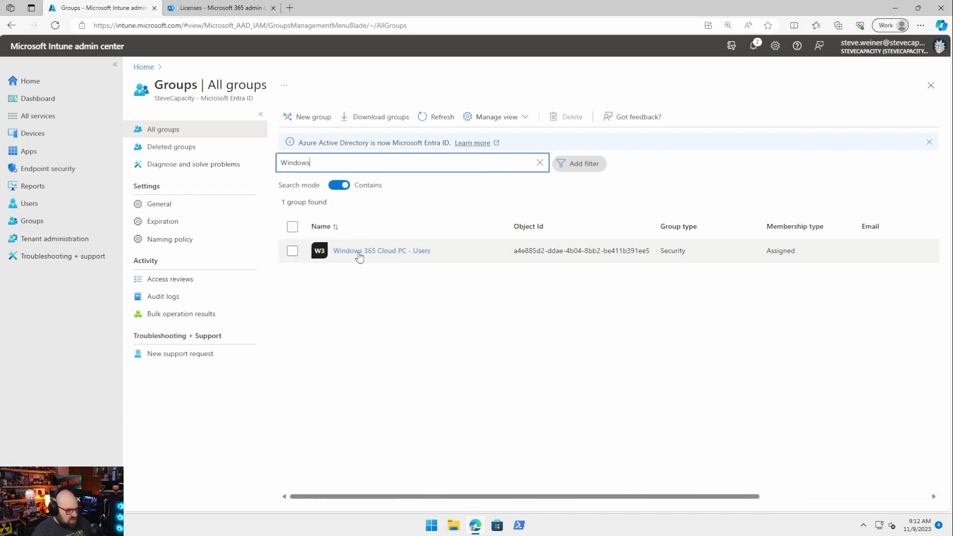
Step: Add and save the Windows 365 Enterprise 2 vCPU, 8 GB, 128 GB license assignment on the Windows 365 Cloud PC - Users group
{"action": "left_click", "coordinate": [367, 251]}
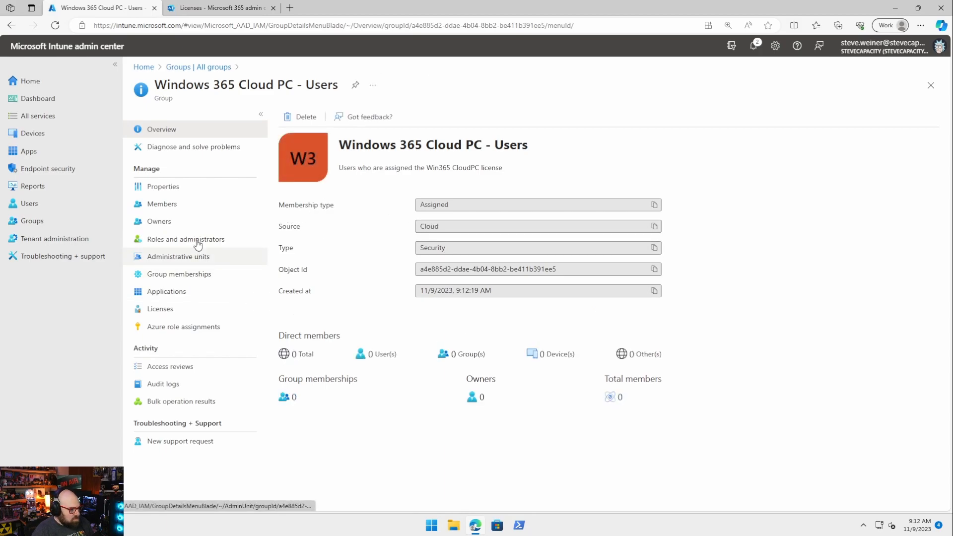
{"action": "left_click", "coordinate": [152, 313]}
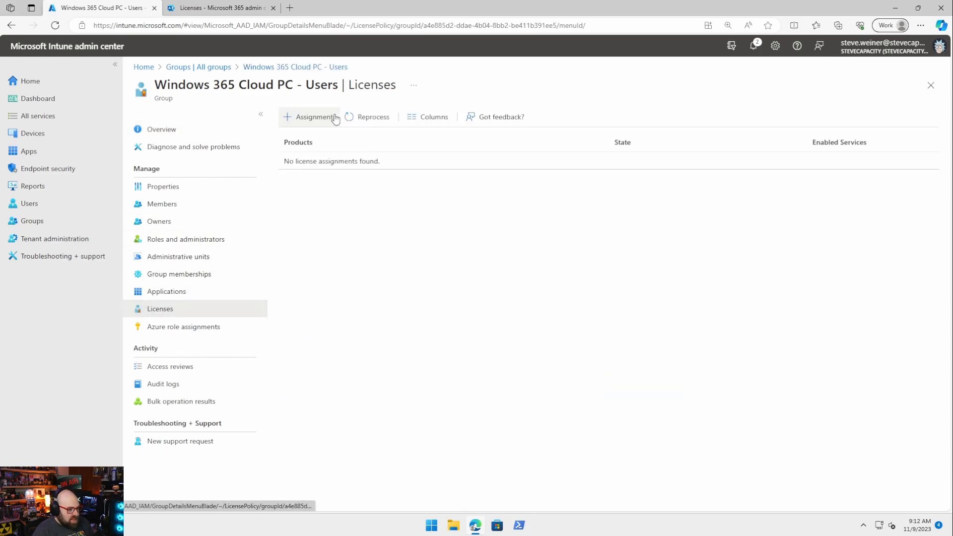
{"action": "left_click", "coordinate": [326, 119]}
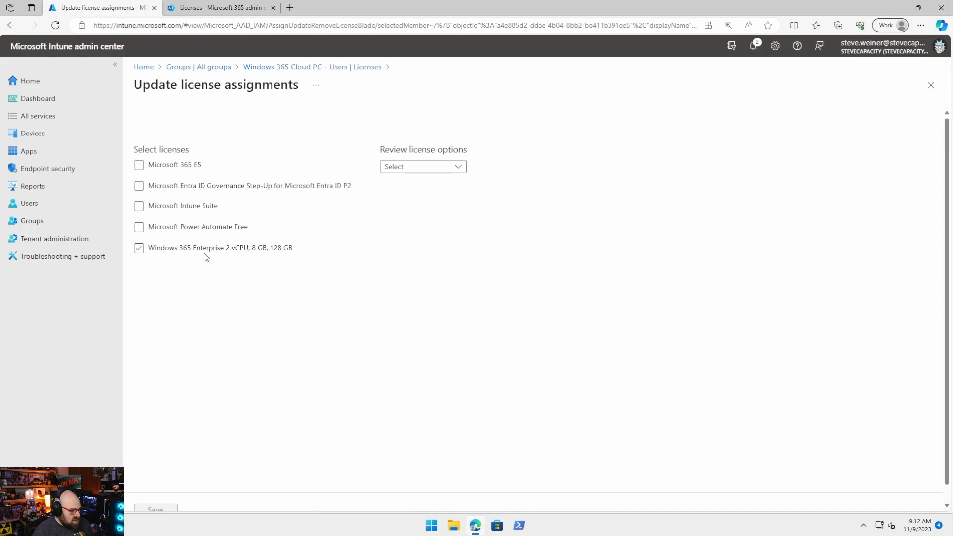
{"action": "left_click", "coordinate": [204, 250]}
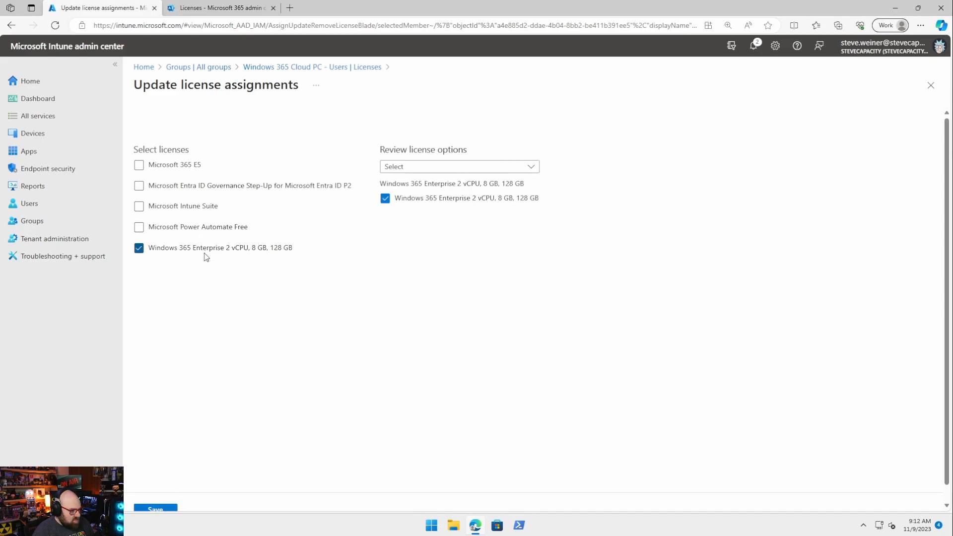
{"action": "left_click", "coordinate": [472, 199]}
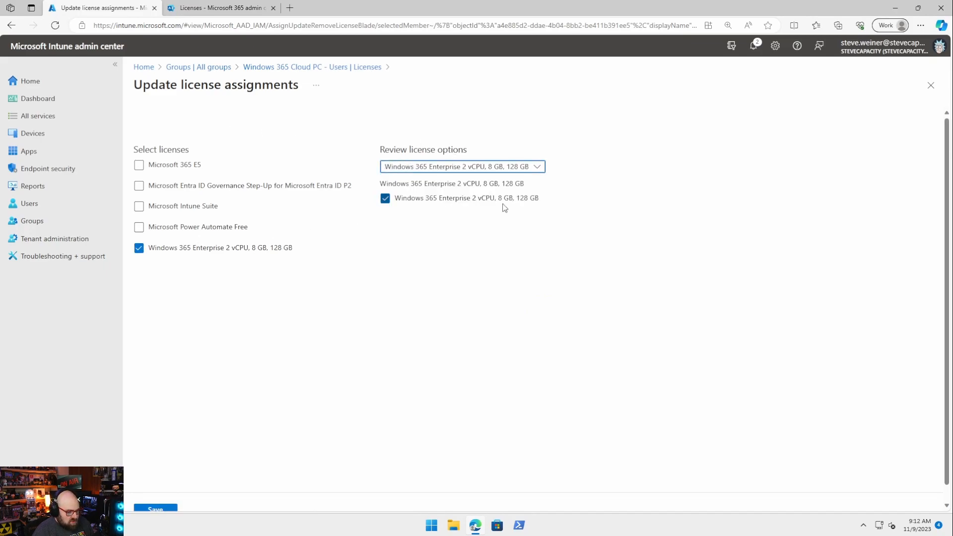
{"action": "left_click", "coordinate": [152, 510]}
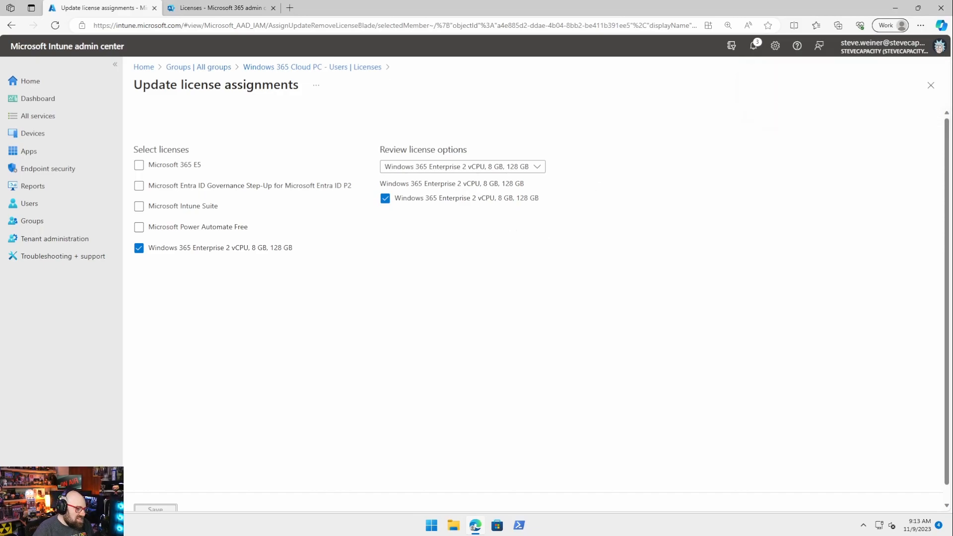
Step: Start a new provisioning policy named 'Default Windows 365 Cloud PC' with its default-policy description
{"action": "left_click", "coordinate": [40, 139]}
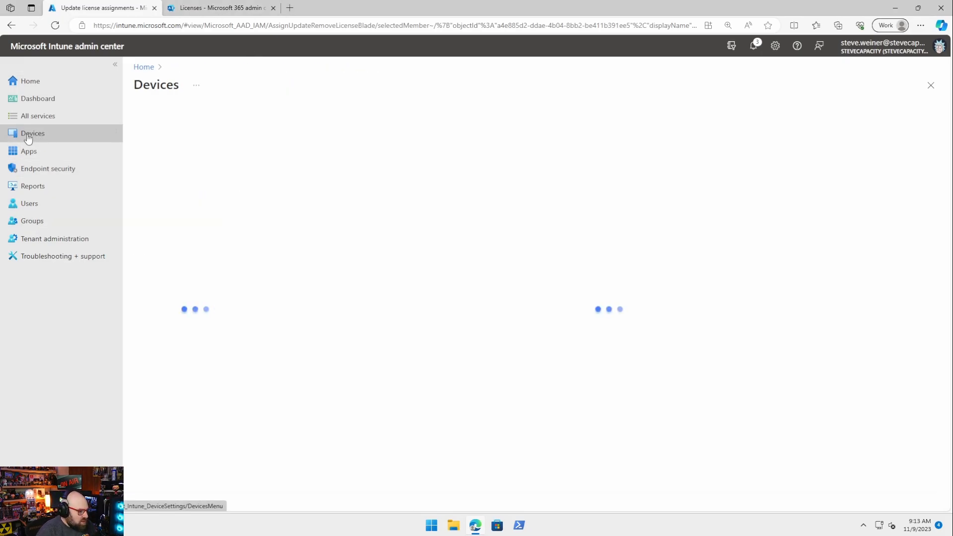
{"action": "left_click", "coordinate": [158, 378]}
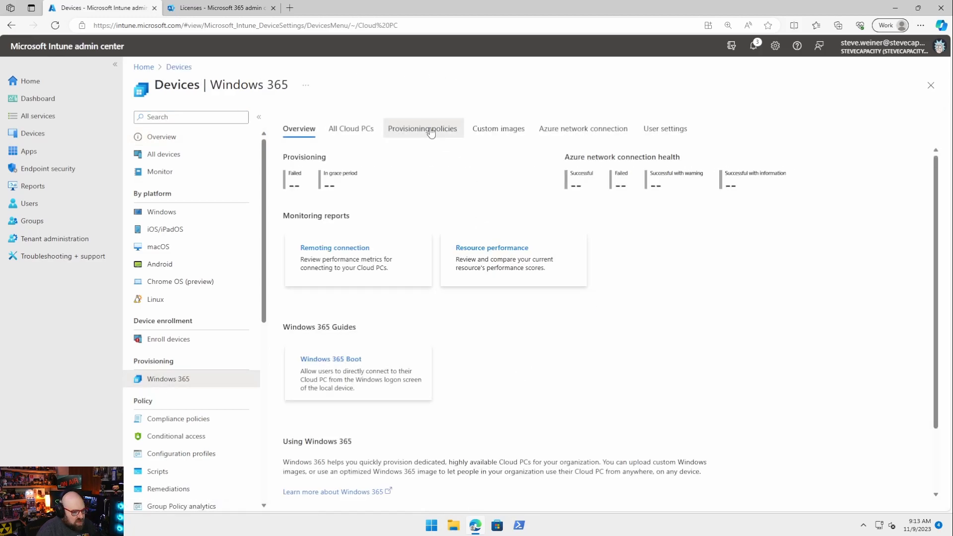
{"action": "left_click", "coordinate": [430, 132]}
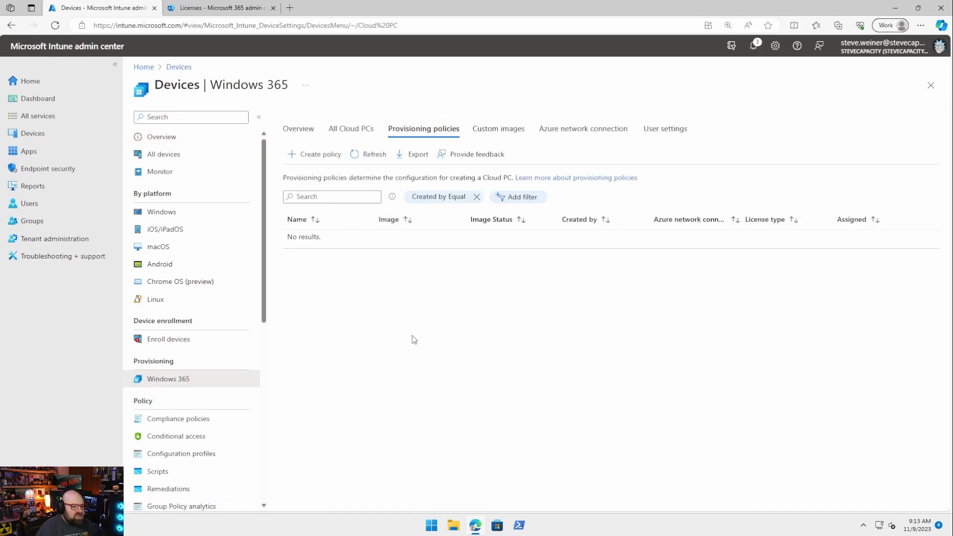
{"action": "left_click", "coordinate": [304, 155]}
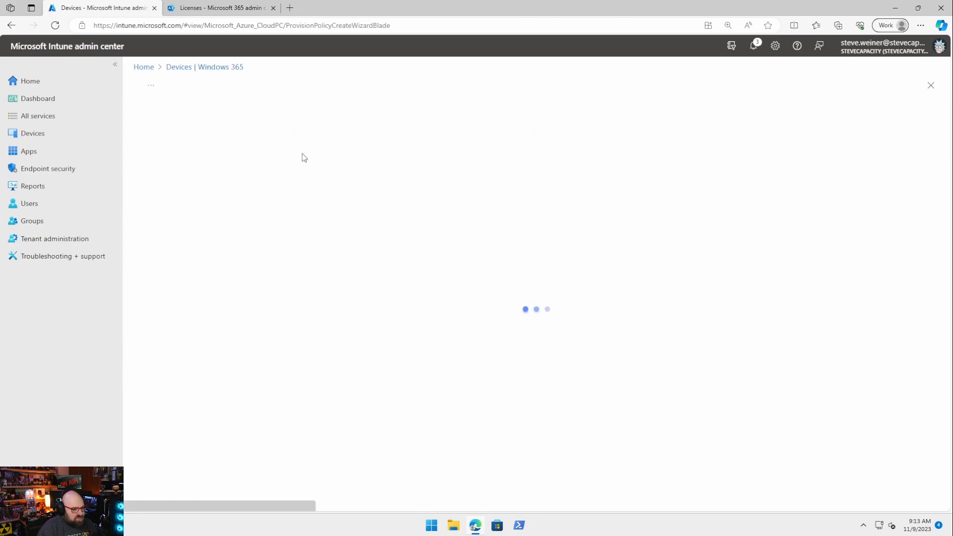
{"action": "left_click", "coordinate": [281, 178]}
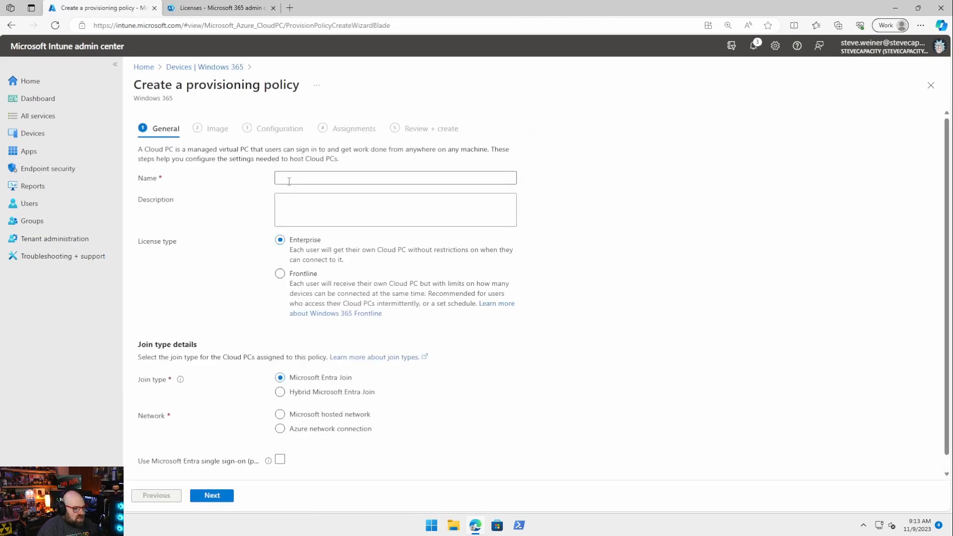
{"action": "type", "text": "De"}
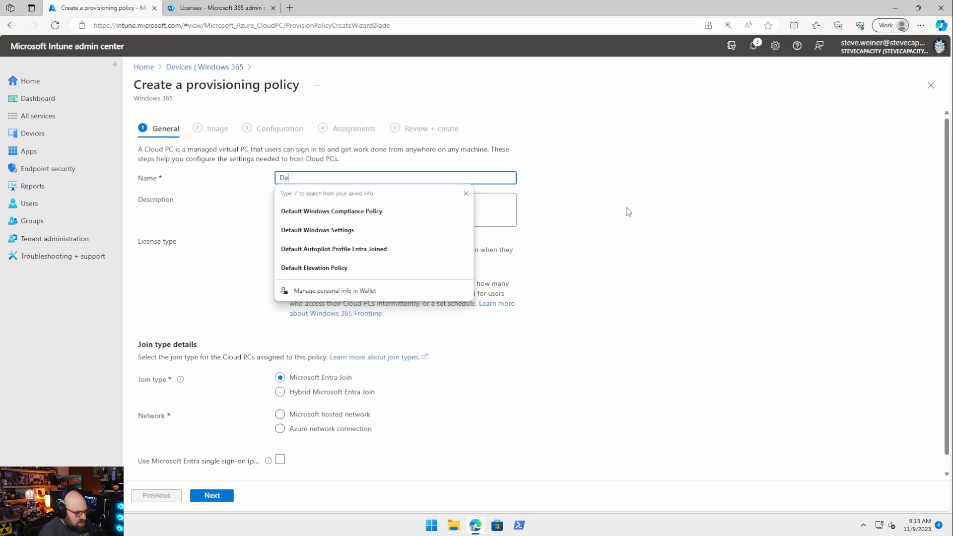
{"action": "type", "text": "fault Windows 3"}
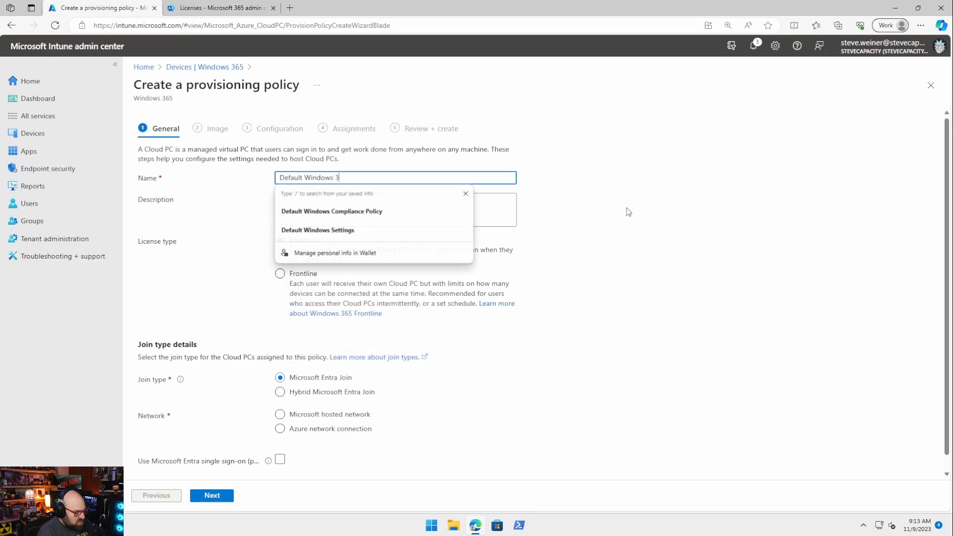
{"action": "type", "text": "65 Cloud PC"}
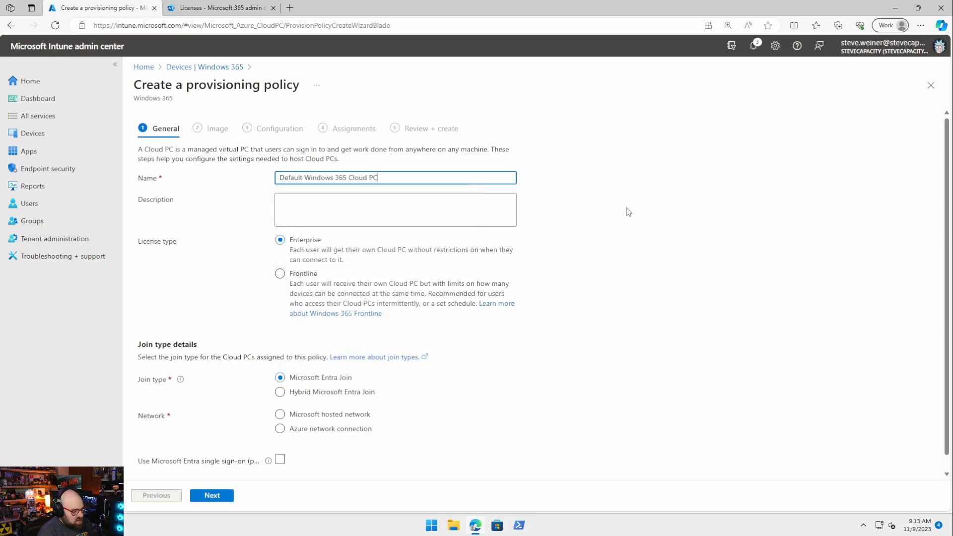
{"action": "key", "text": "Tab"}
{"action": "type", "text": "T"}
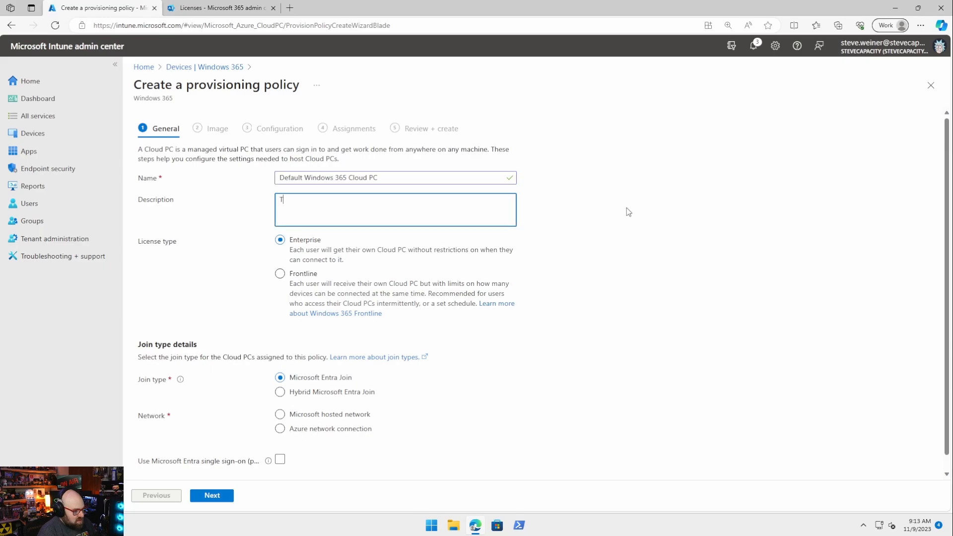
{"action": "type", "text": "he default provisioining policy "}
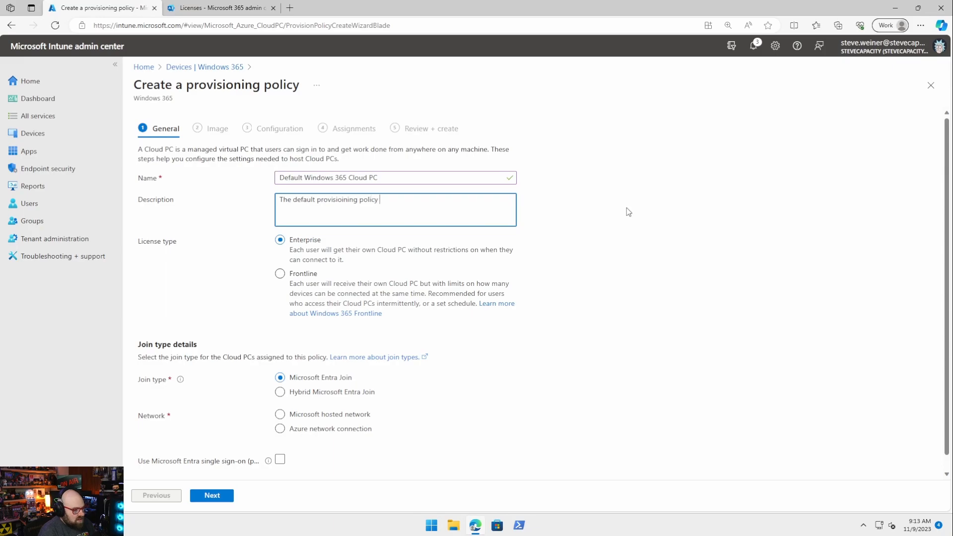
{"action": "type", "text": "for our W"}
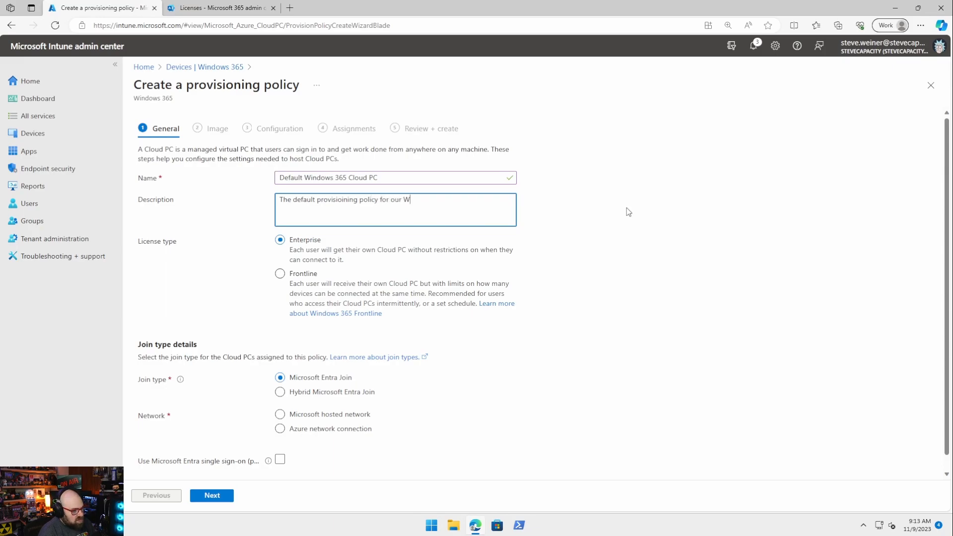
{"action": "type", "text": "indows 365 Cl"}
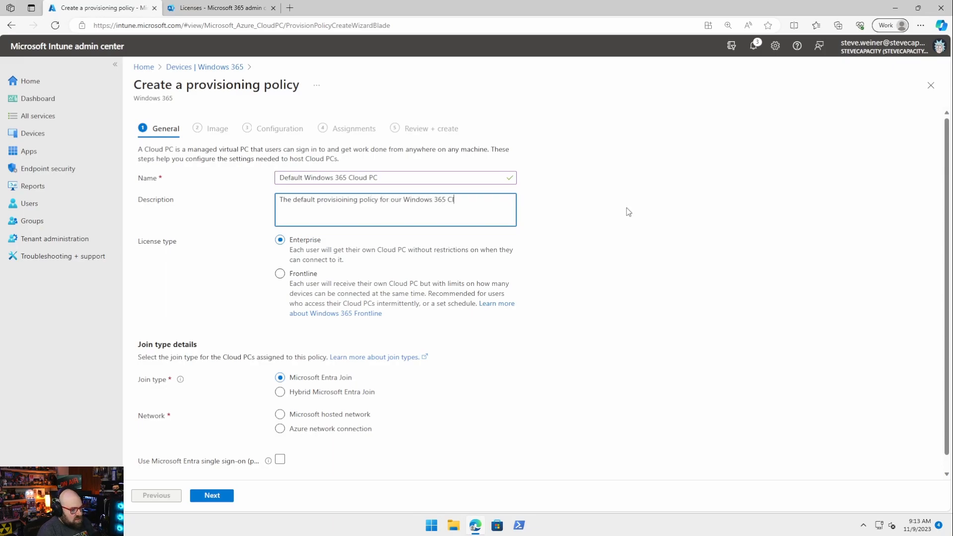
{"action": "type", "text": "oud PCs"}
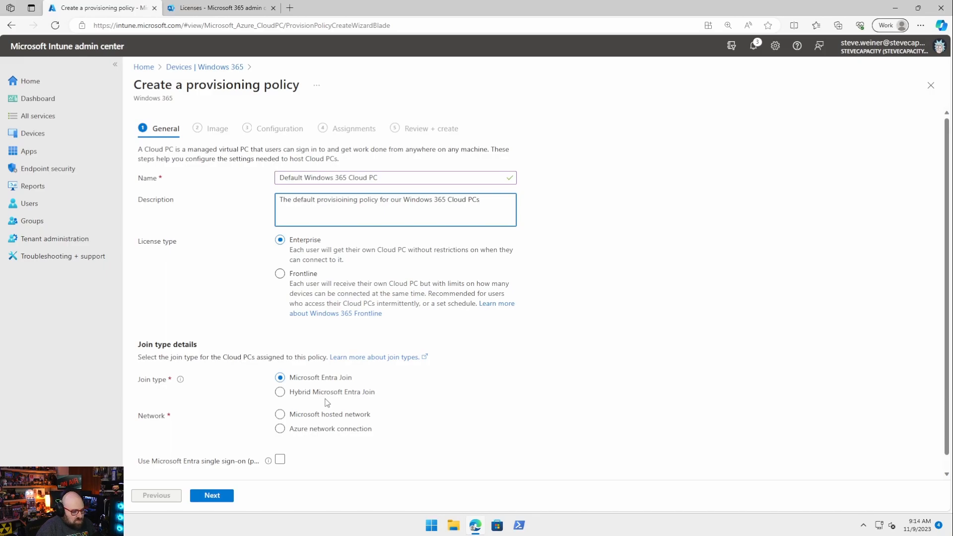
Step: Use the Microsoft hosted network with the US East geography and continue to the image step
{"action": "scroll", "coordinate": [323, 389], "scroll_direction": "down", "scroll_amount": 1}
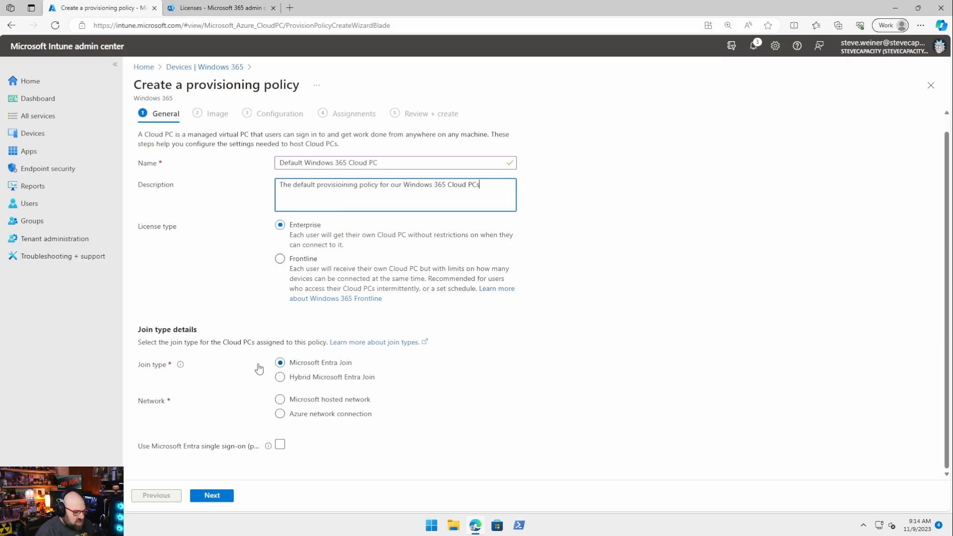
{"action": "left_click", "coordinate": [281, 400]}
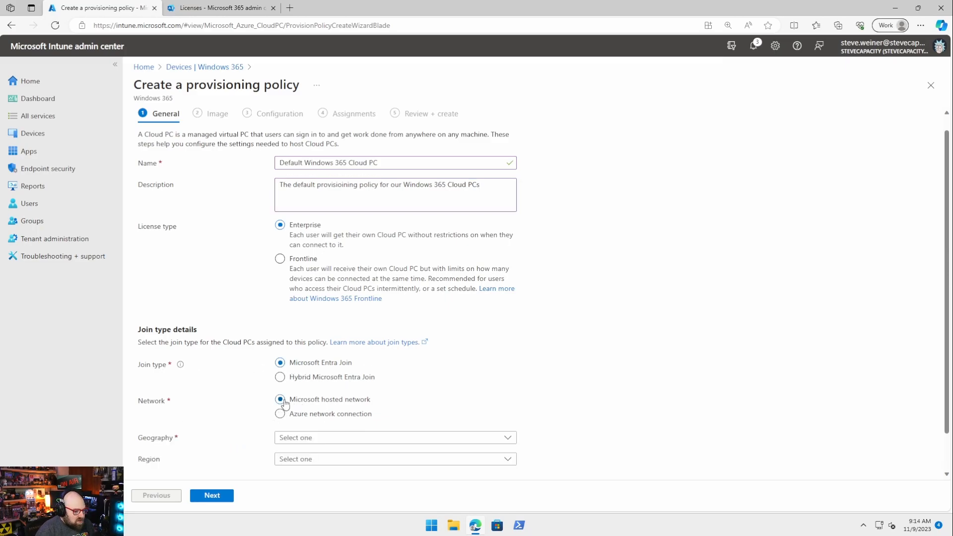
{"action": "scroll", "coordinate": [427, 403], "scroll_direction": "down", "scroll_amount": 1}
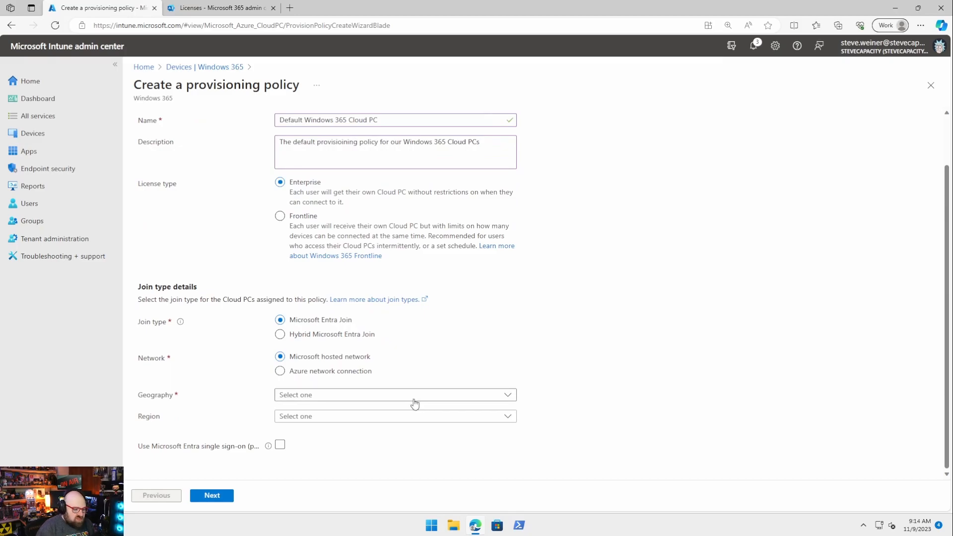
{"action": "left_click", "coordinate": [366, 372]}
{"action": "left_click", "coordinate": [329, 378]}
{"action": "scroll", "coordinate": [544, 372], "scroll_direction": "down", "scroll_amount": 1}
{"action": "left_click", "coordinate": [354, 396]}
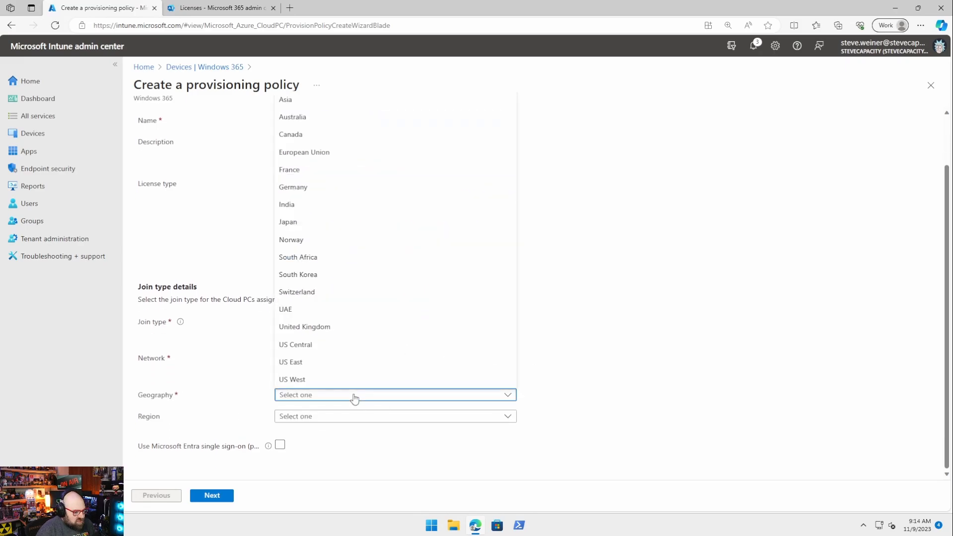
{"action": "left_click", "coordinate": [331, 362]}
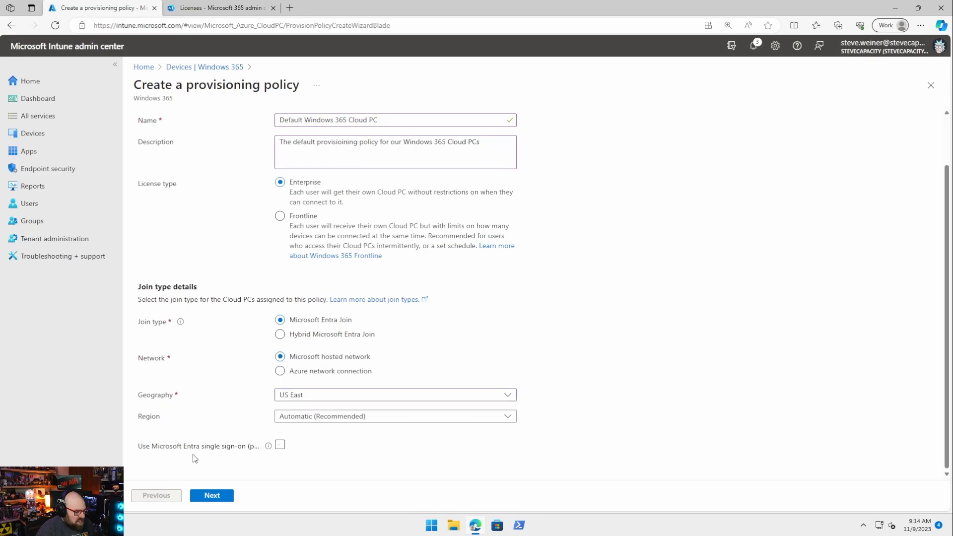
{"action": "mouse_move", "coordinate": [268, 447]}
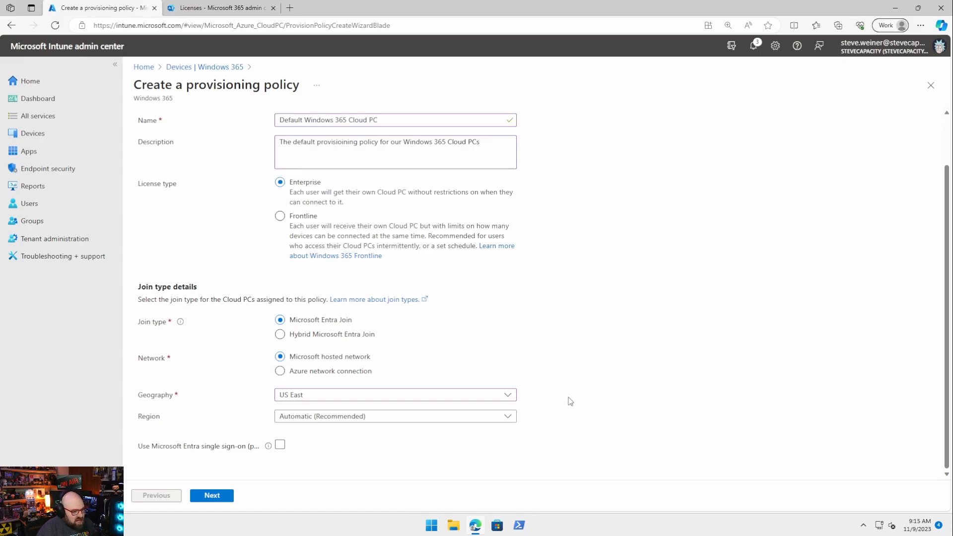
{"action": "left_click", "coordinate": [211, 496]}
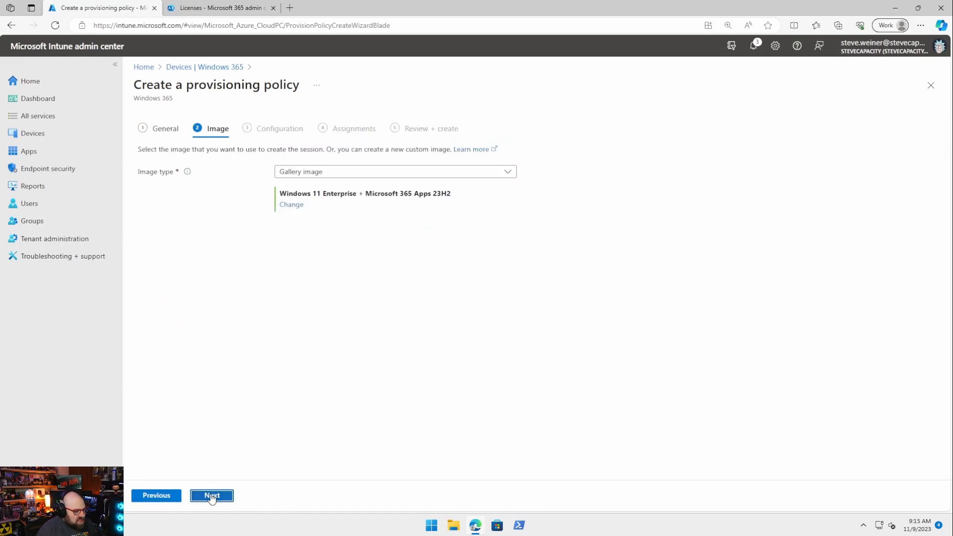
Step: Keep the gallery image type and select Windows 11 Enterprise + Microsoft 365 Apps 22H2
{"action": "left_click", "coordinate": [372, 172]}
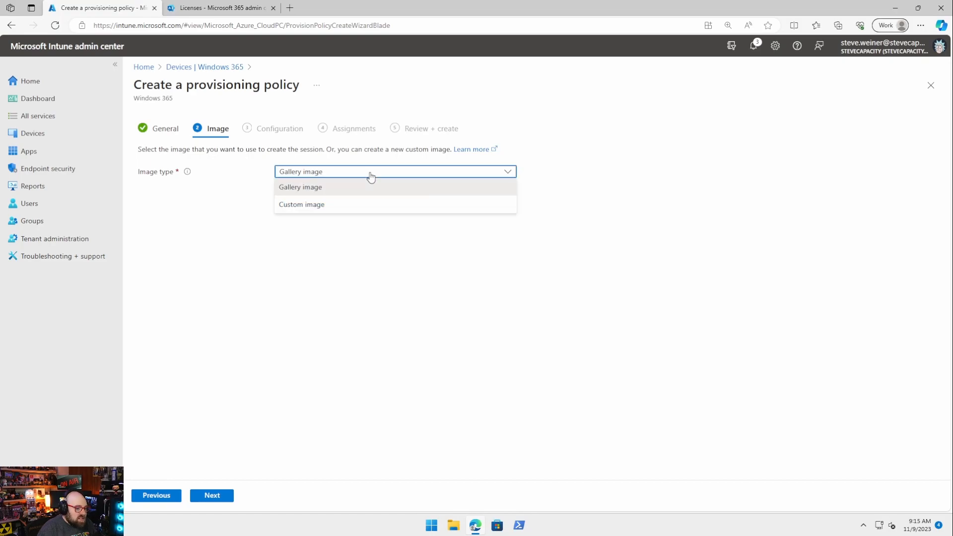
{"action": "left_click", "coordinate": [370, 186]}
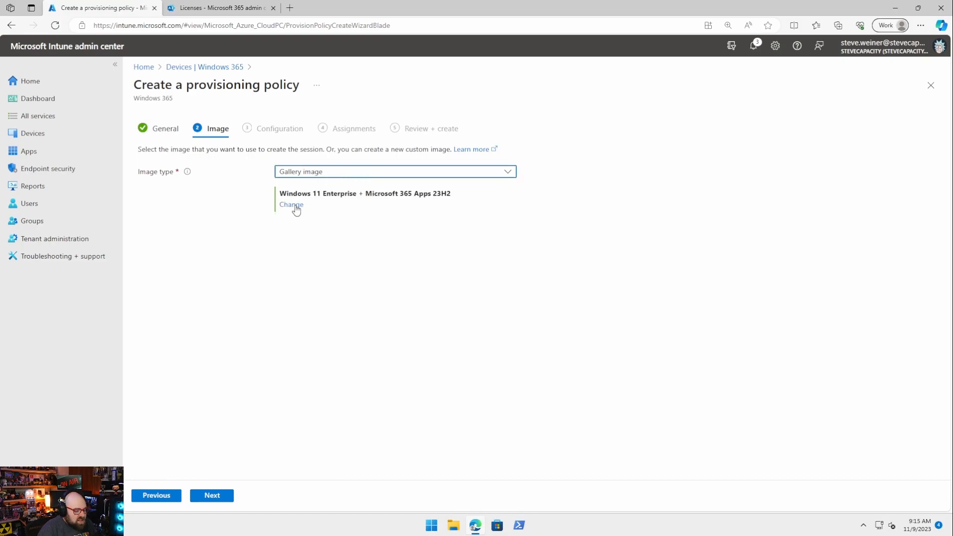
{"action": "left_click", "coordinate": [307, 172]}
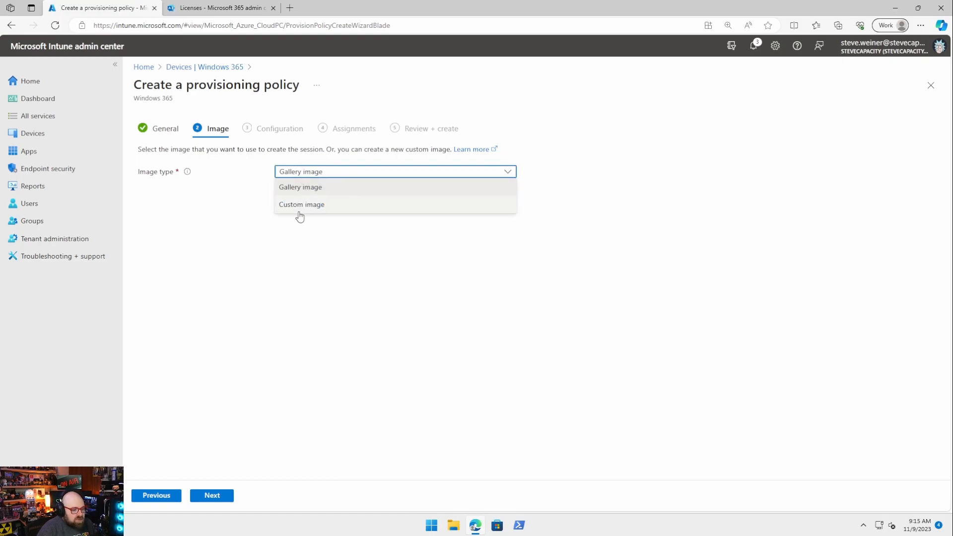
{"action": "left_click", "coordinate": [301, 194]}
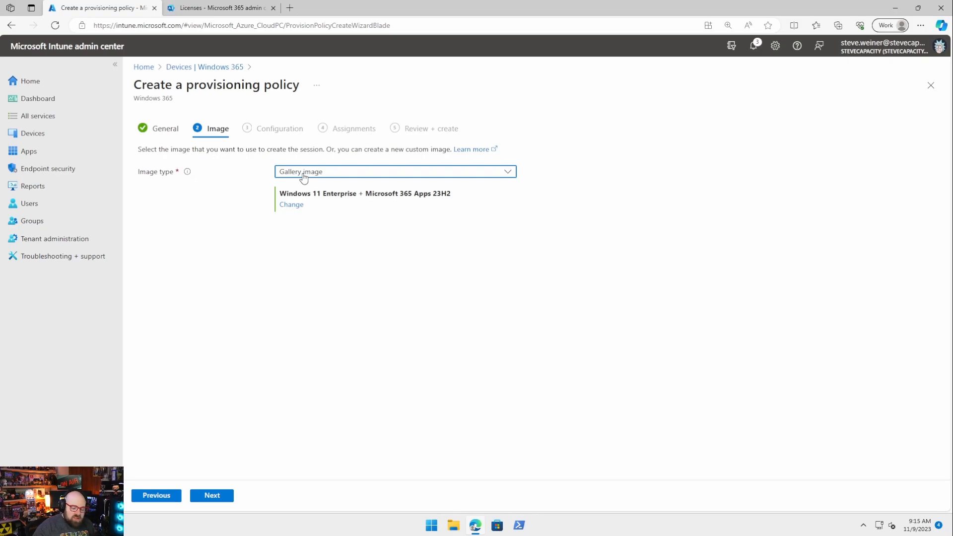
{"action": "left_click", "coordinate": [299, 210]}
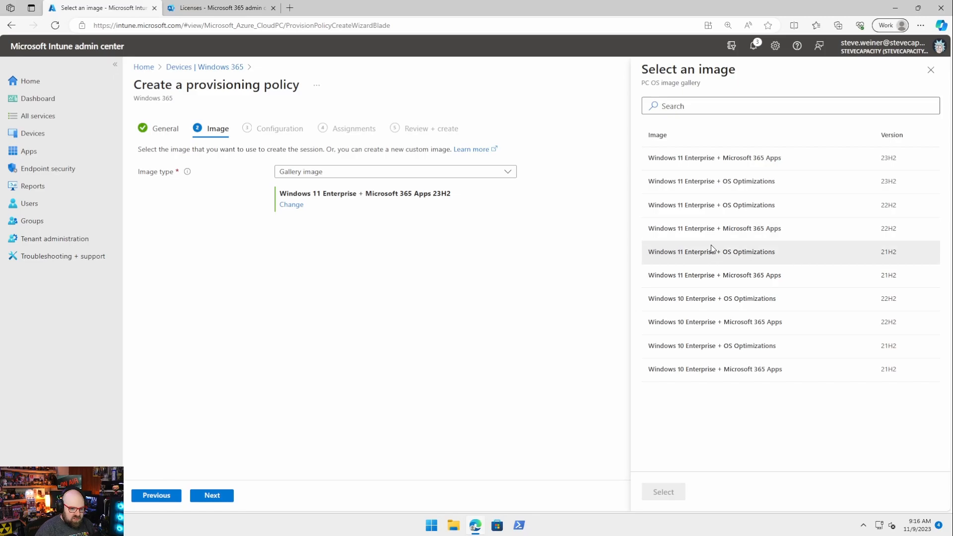
{"action": "left_click", "coordinate": [693, 229]}
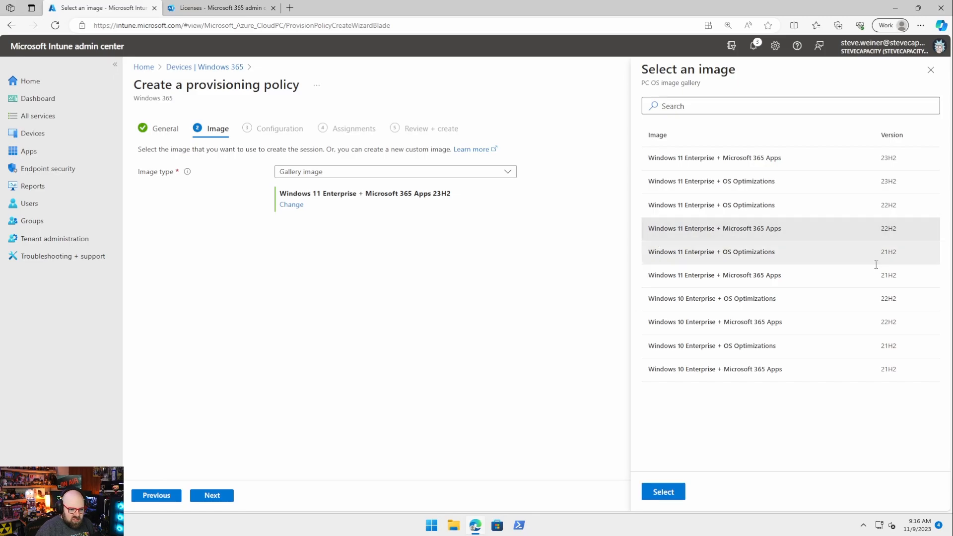
{"action": "left_click", "coordinate": [671, 491]}
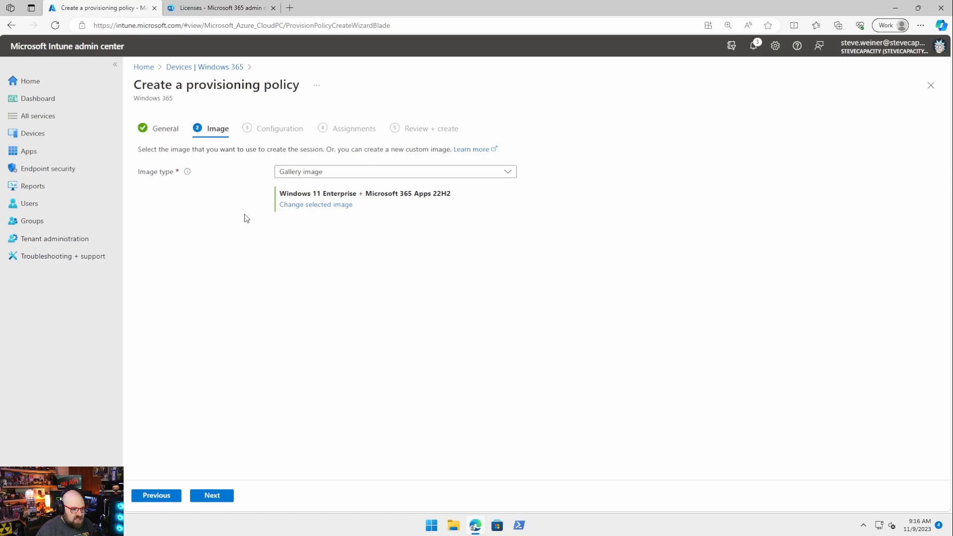
Step: Enable Apply device name template and set the Cloud PC name template to W365-CORP-%RAND:5%
{"action": "left_click", "coordinate": [213, 499]}
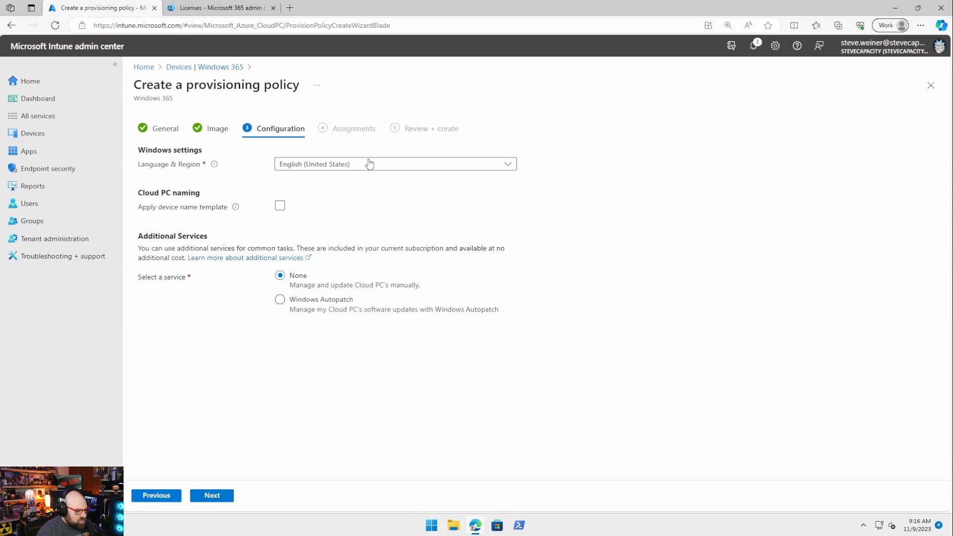
{"action": "left_click", "coordinate": [280, 205]}
{"action": "left_click", "coordinate": [342, 283]}
{"action": "left_click", "coordinate": [407, 270]}
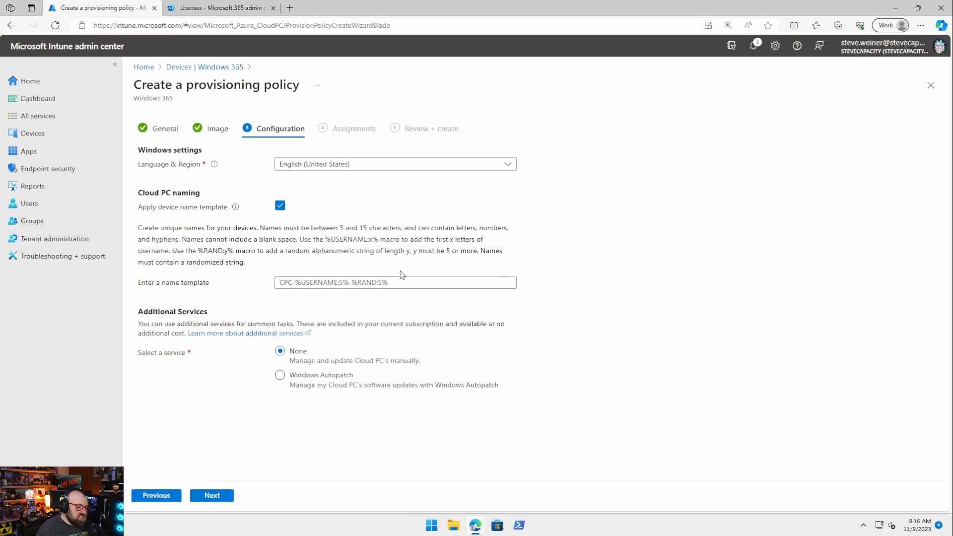
{"action": "left_click", "coordinate": [388, 287]}
{"action": "left_click", "coordinate": [384, 281]}
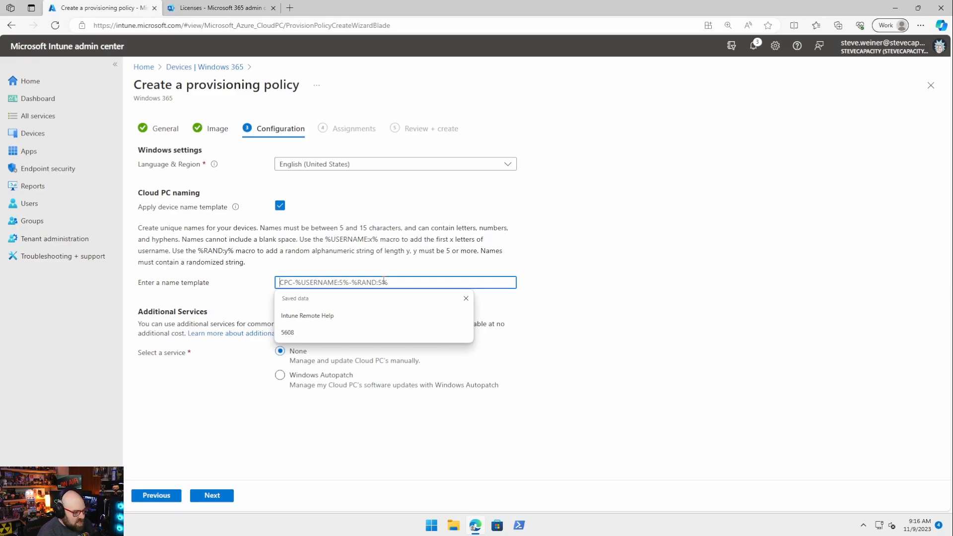
{"action": "type", "text": "CPC-"}
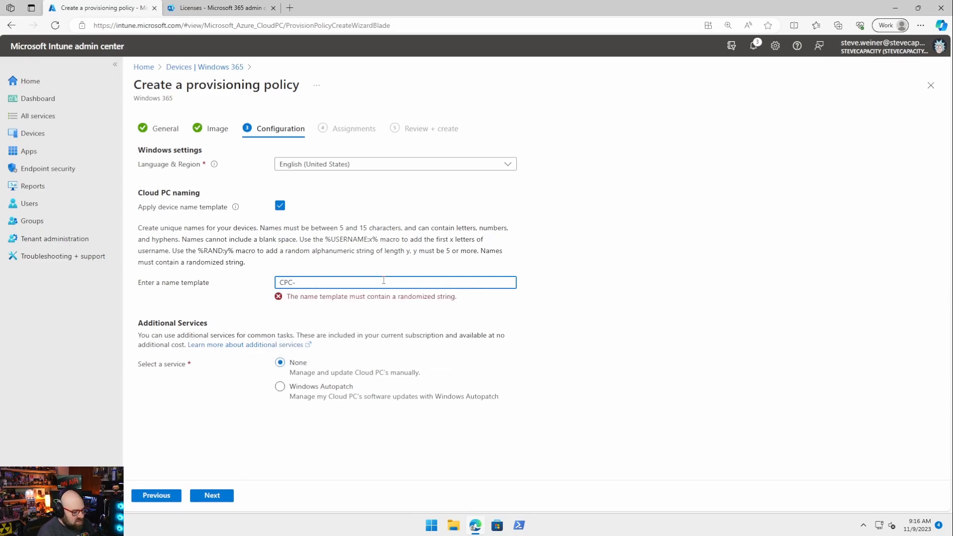
{"action": "key", "text": "BackSpace"}
{"action": "key", "text": "BackSpace"}
{"action": "key", "text": "BackSpace"}
{"action": "type", "text": "W365-COR"}
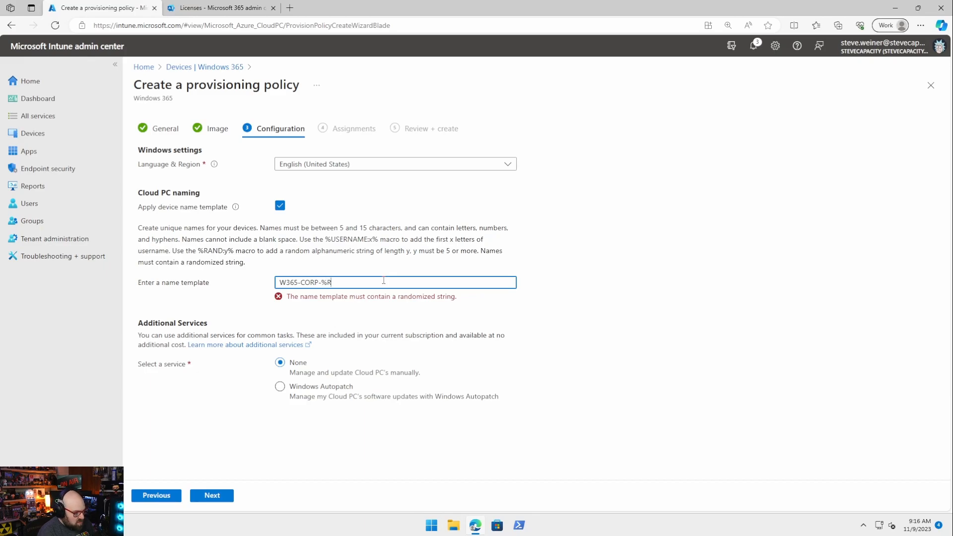
{"action": "type", "text": "DOM"}
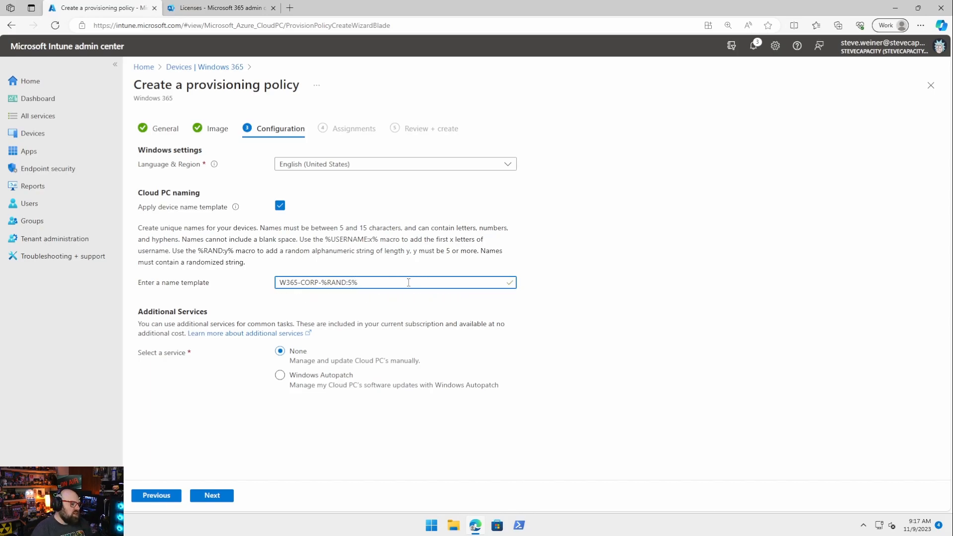
{"action": "left_click", "coordinate": [531, 303]}
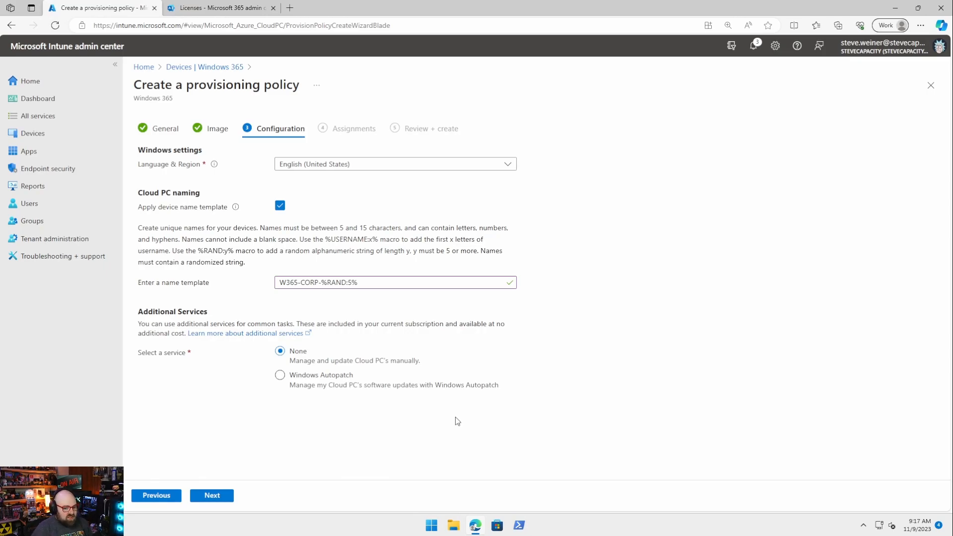
{"action": "left_click", "coordinate": [206, 502]}
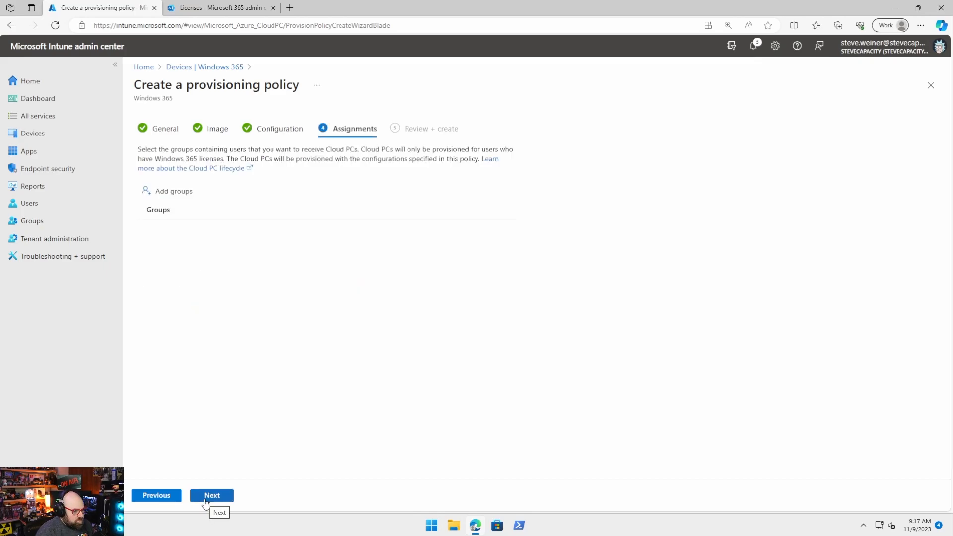
Step: Add the Windows 365 Cloud PC - Users group to the policy, review it, and create it
{"action": "left_click", "coordinate": [190, 193]}
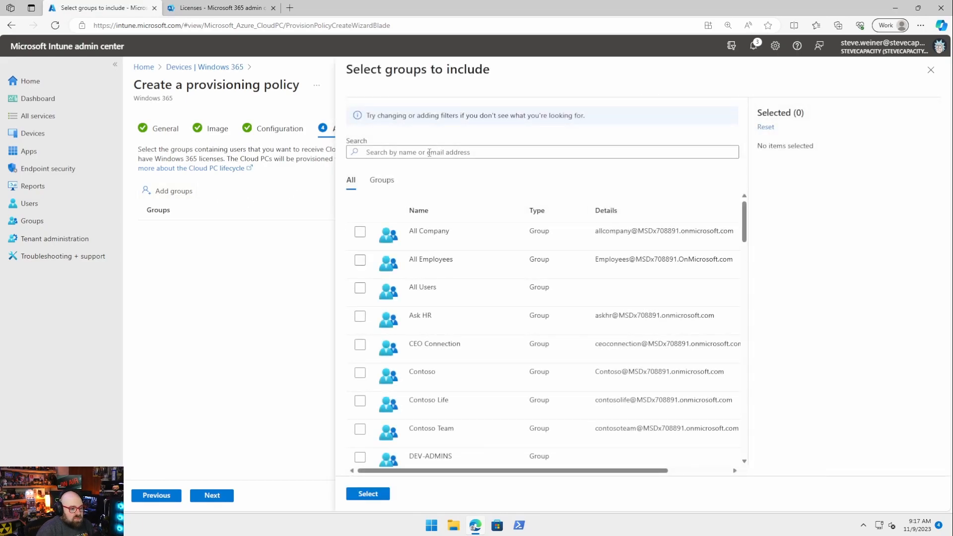
{"action": "left_click", "coordinate": [429, 153]}
{"action": "type", "text": "windows"}
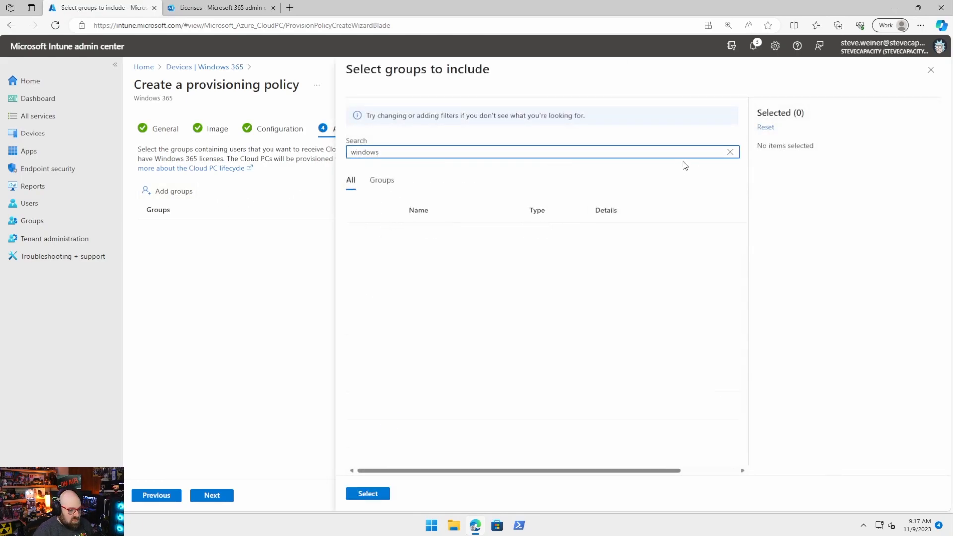
{"action": "left_click", "coordinate": [360, 234]}
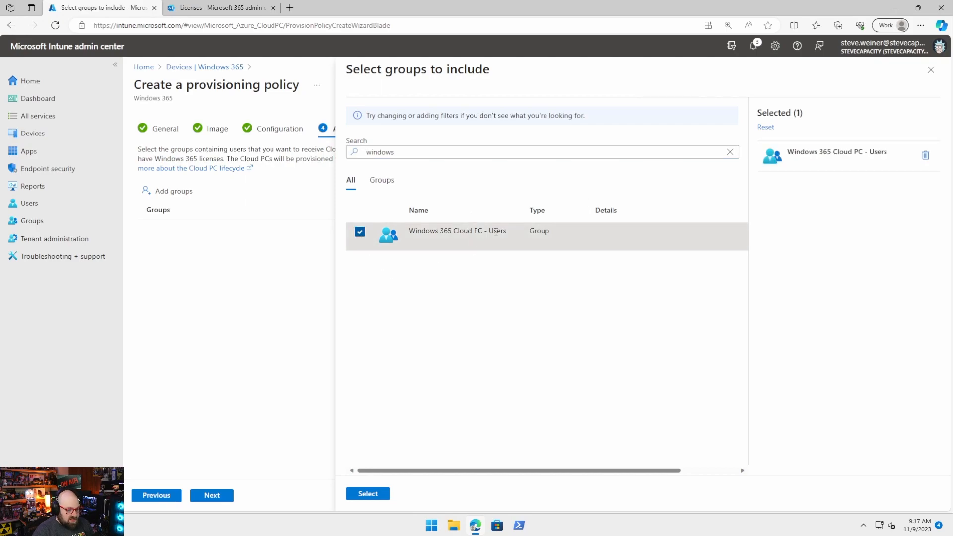
{"action": "left_click", "coordinate": [368, 494]}
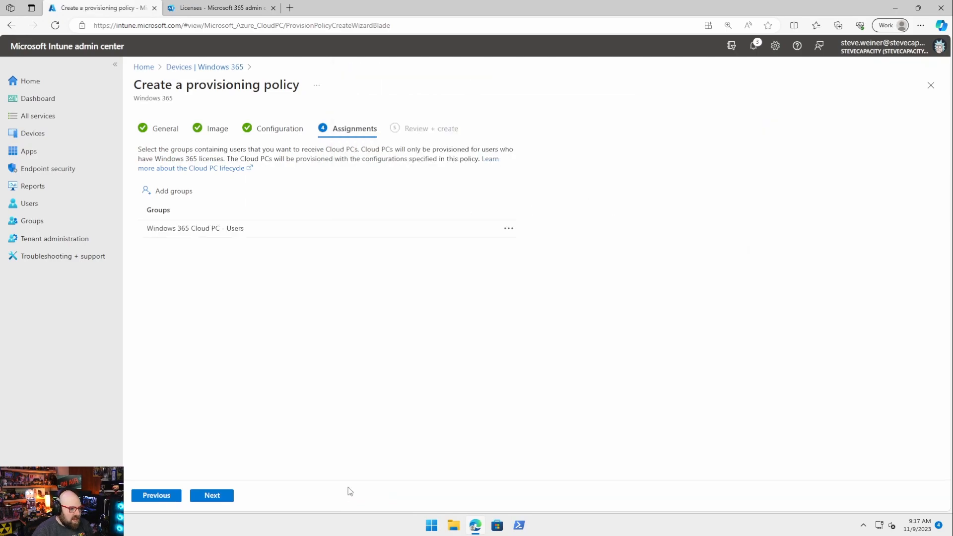
{"action": "left_click", "coordinate": [212, 496]}
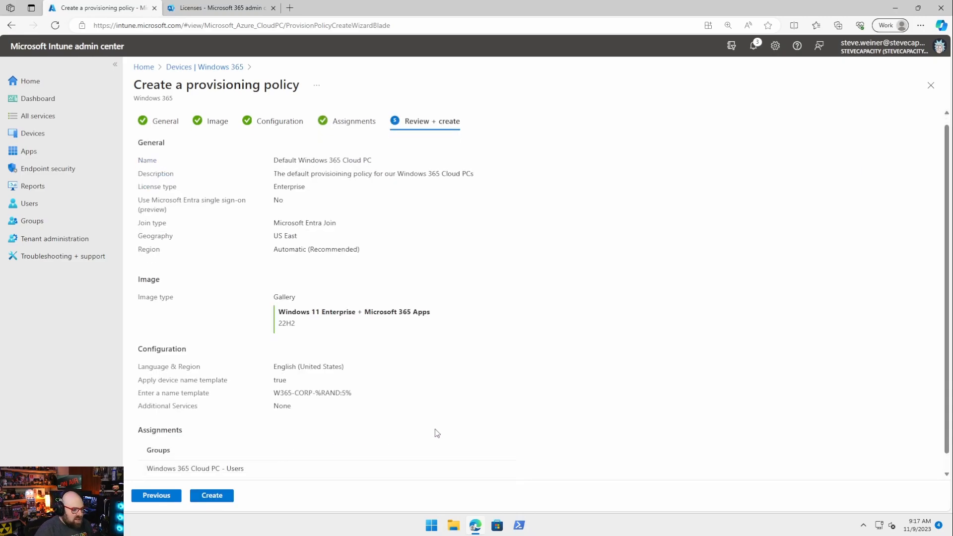
{"action": "scroll", "coordinate": [435, 432], "scroll_direction": "down", "scroll_amount": 1}
{"action": "scroll", "coordinate": [344, 424], "scroll_direction": "up", "scroll_amount": 1}
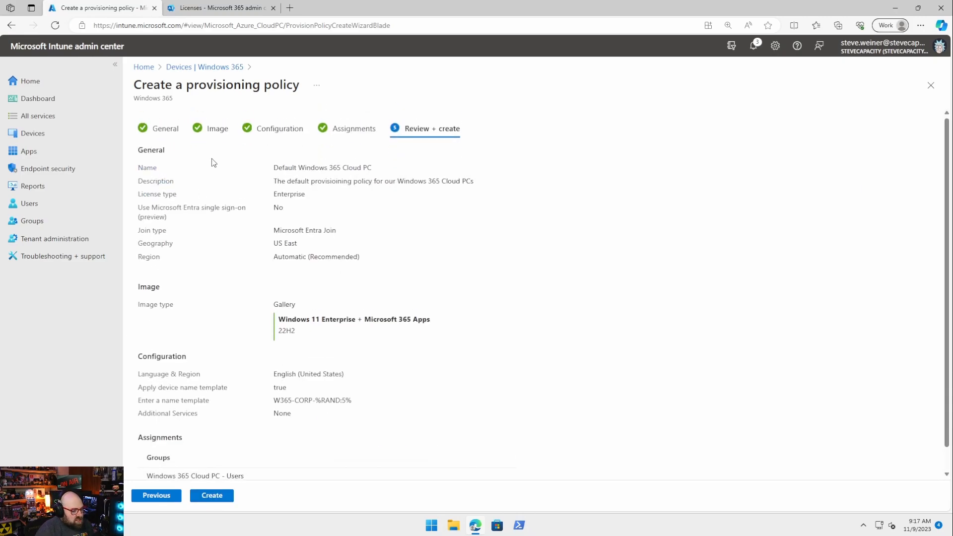
{"action": "left_click", "coordinate": [210, 498]}
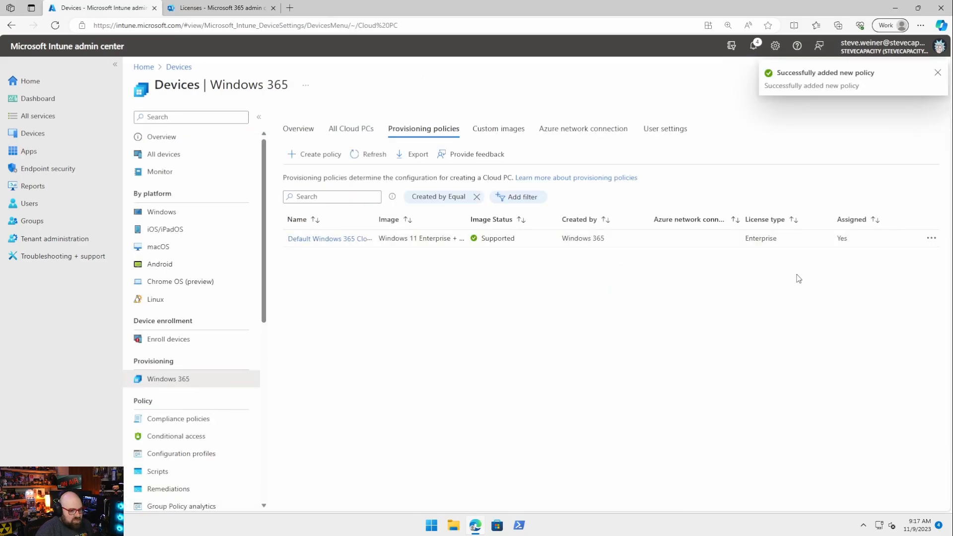
Step: Check the All Cloud PCs, Windows 365 overview and provisioning policies views
{"action": "left_click", "coordinate": [355, 129]}
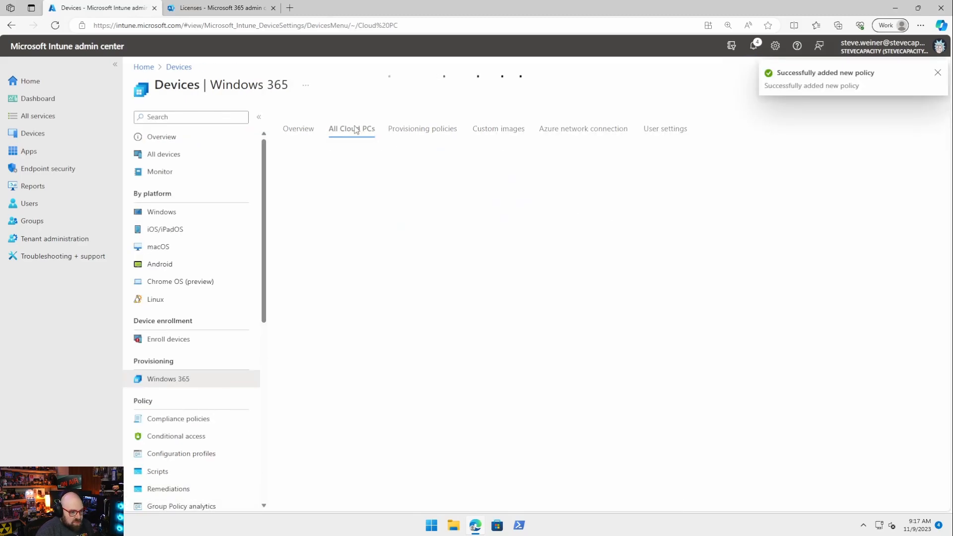
{"action": "left_click", "coordinate": [299, 130]}
{"action": "left_click", "coordinate": [347, 129]}
{"action": "left_click", "coordinate": [428, 129]}
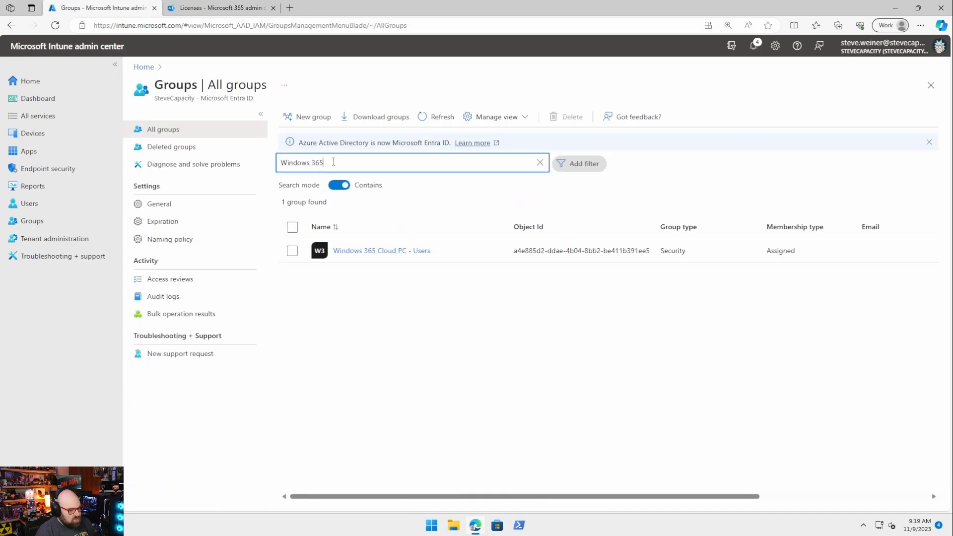
Step: Add the searched user as a member of Windows 365 Cloud PC - Users and refresh the member list
{"action": "left_click", "coordinate": [388, 255]}
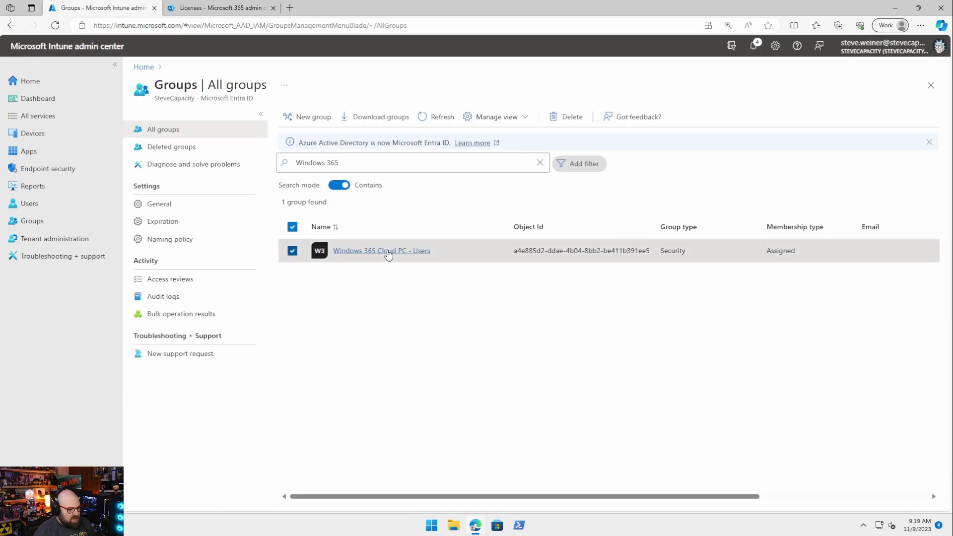
{"action": "left_click", "coordinate": [174, 206]}
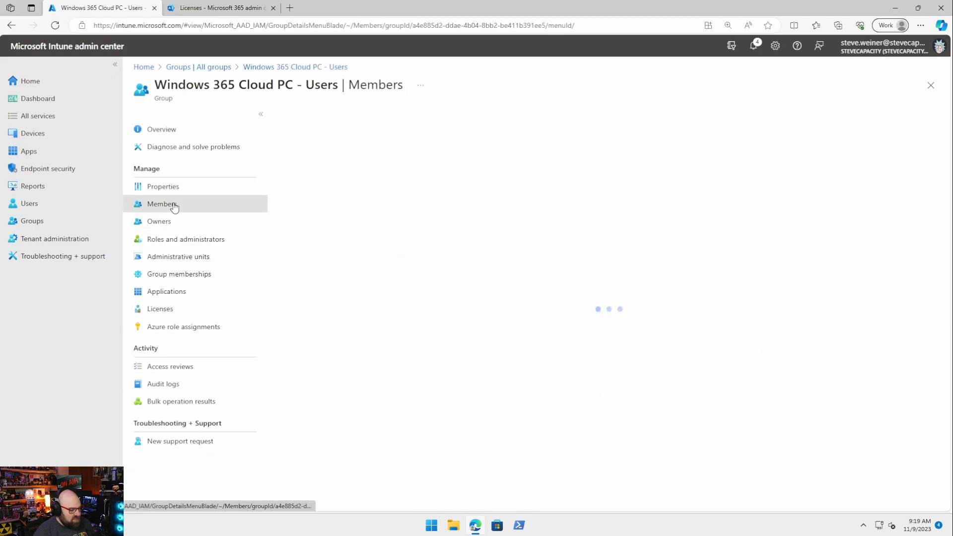
{"action": "left_click", "coordinate": [325, 117]}
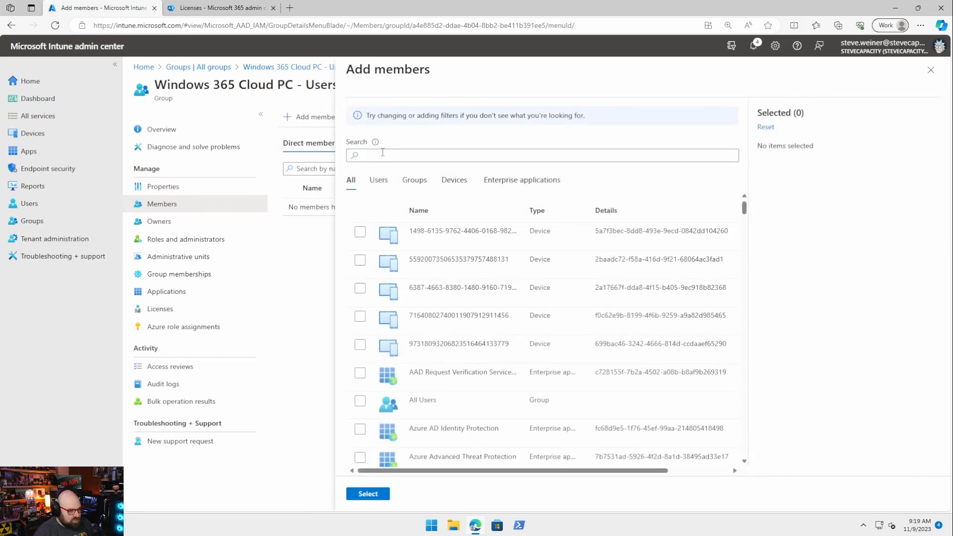
{"action": "left_click", "coordinate": [382, 154]}
{"action": "type", "text": "rick"}
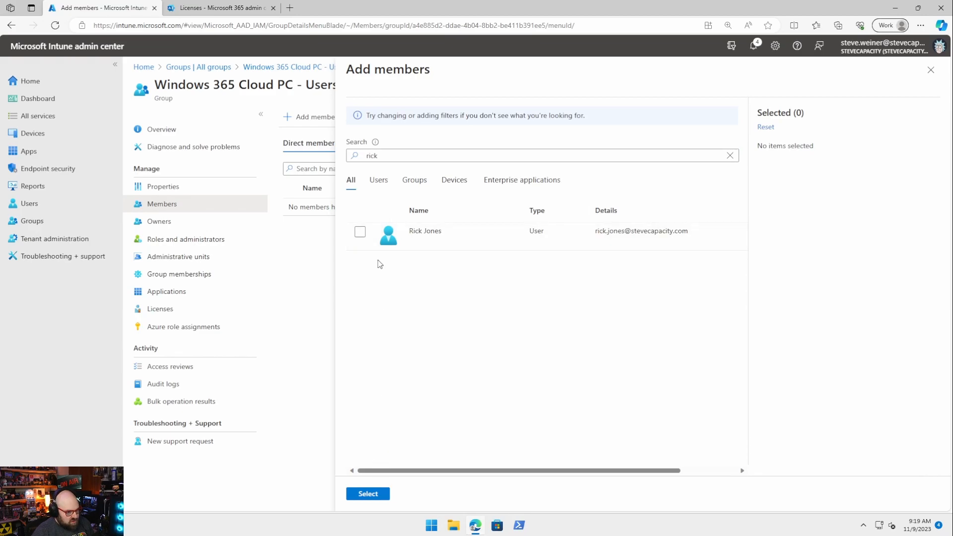
{"action": "left_click", "coordinate": [359, 231]}
{"action": "left_click", "coordinate": [349, 496]}
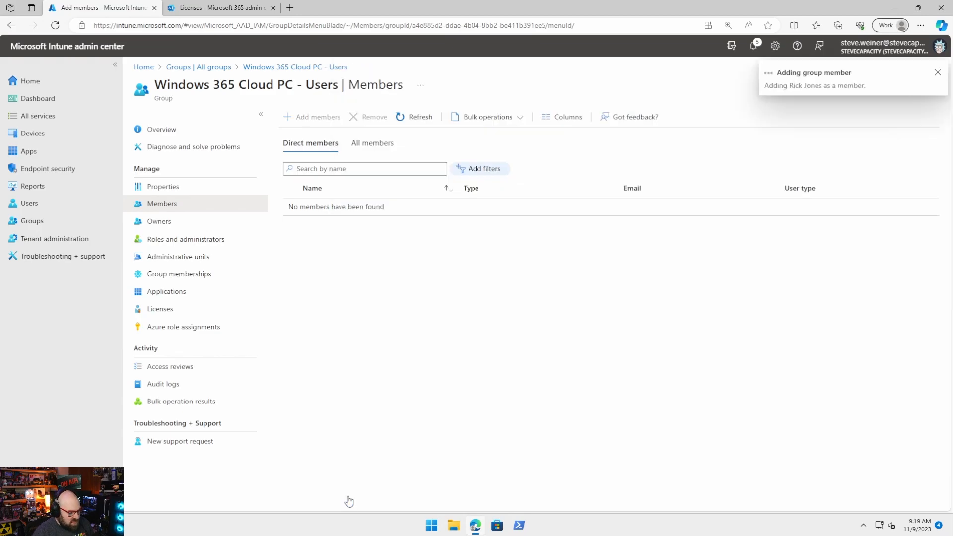
{"action": "left_click", "coordinate": [421, 118]}
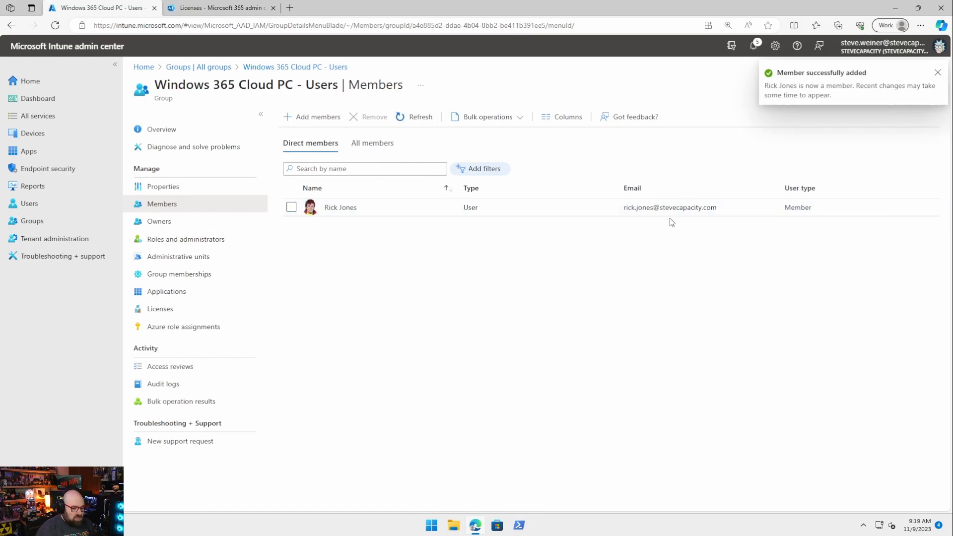
Step: Open the new group member's profile, then reprocess and refresh their licenses
{"action": "left_click", "coordinate": [69, 213]}
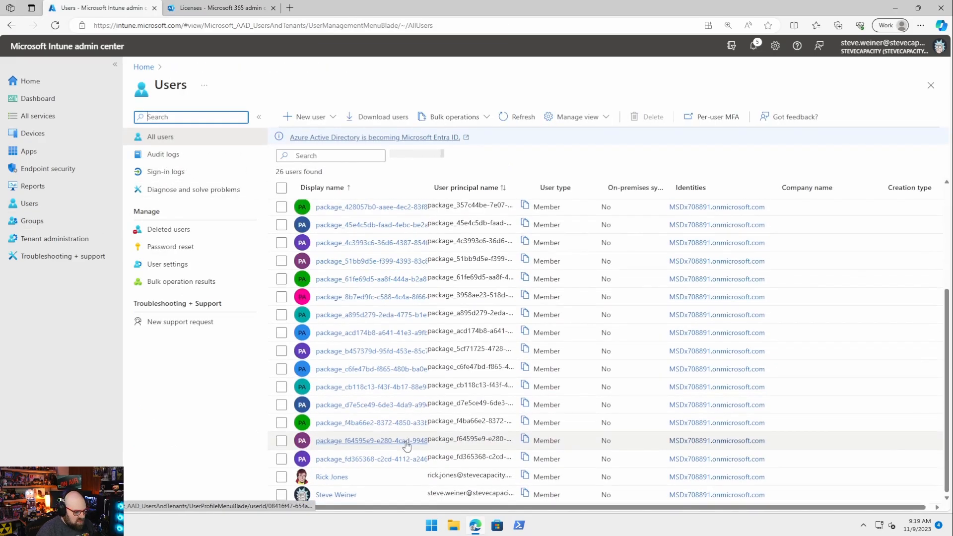
{"action": "left_click", "coordinate": [327, 476]}
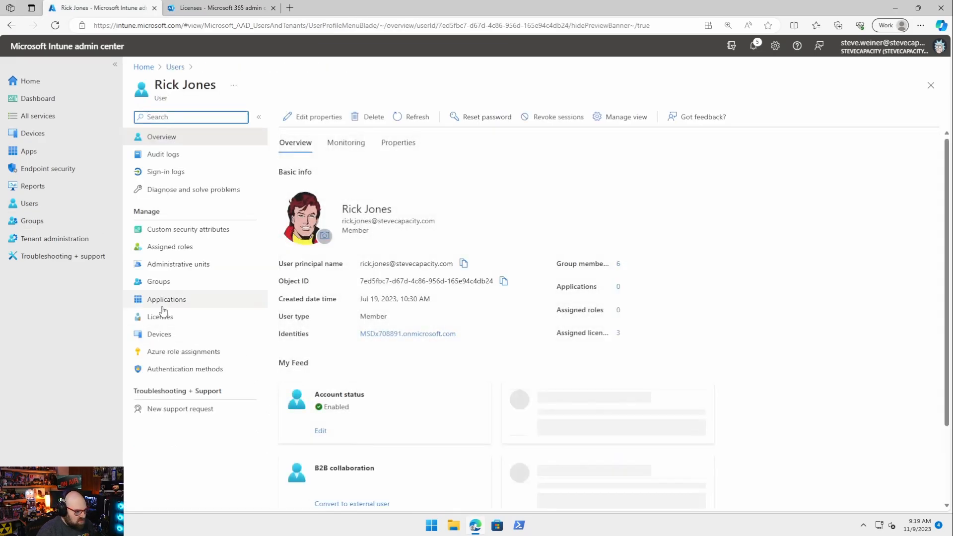
{"action": "left_click", "coordinate": [159, 322]}
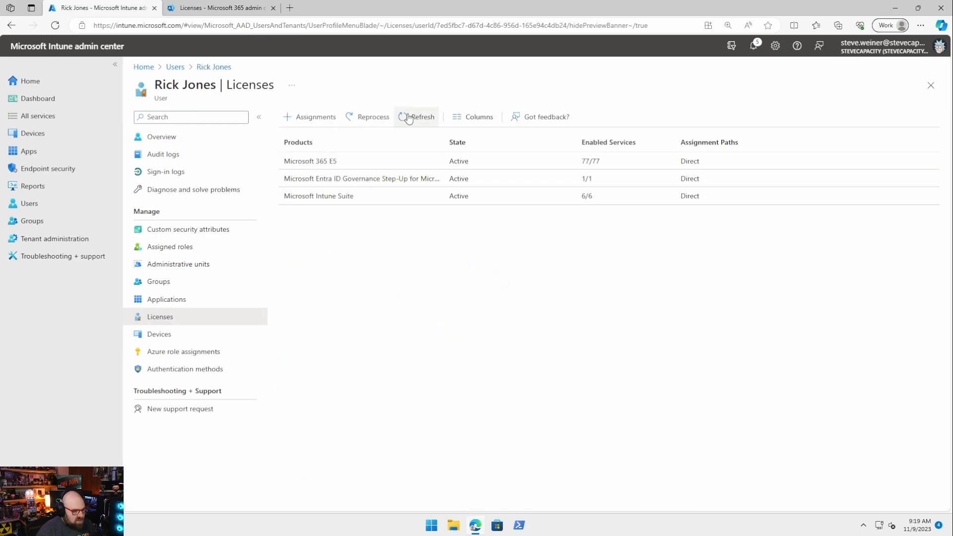
{"action": "left_click", "coordinate": [381, 119]}
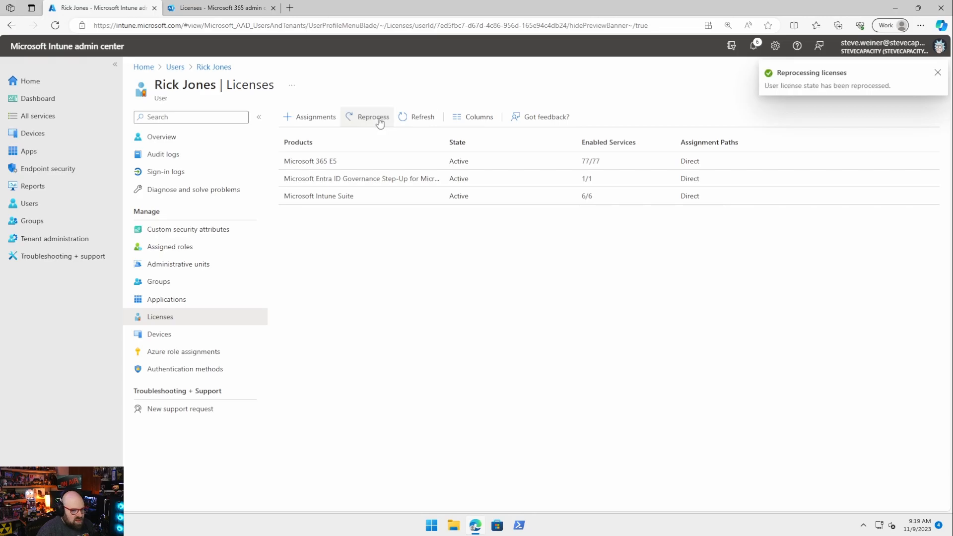
{"action": "left_click", "coordinate": [422, 119]}
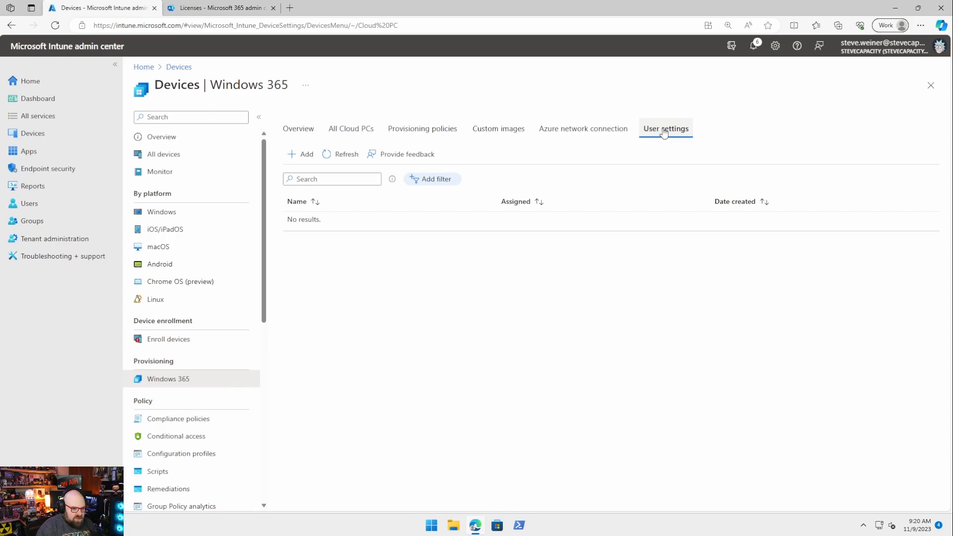
Step: Name the user setting 'Default Windows 365 User settings', allowing user reset and restores every 24 hours
{"action": "left_click", "coordinate": [303, 155]}
{"action": "left_click", "coordinate": [294, 162]}
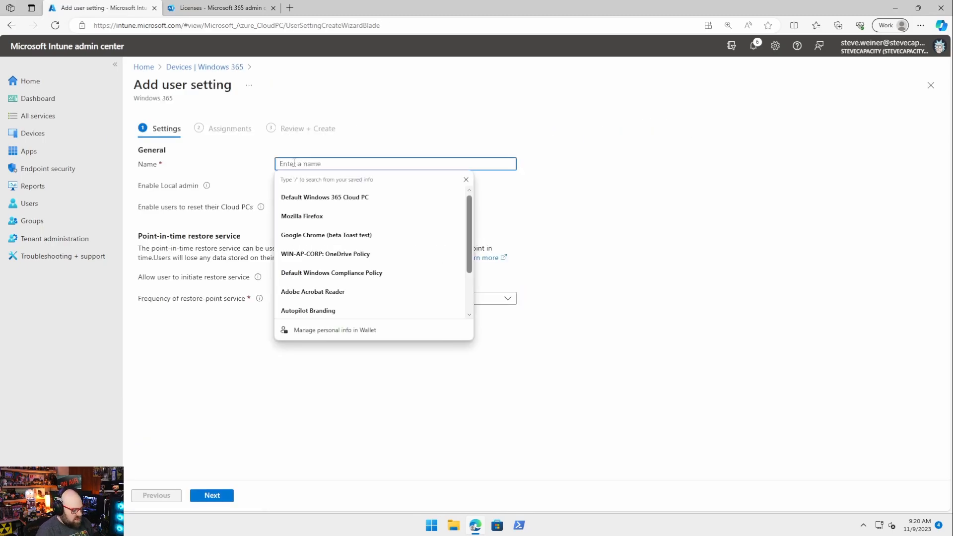
{"action": "type", "text": "Default "}
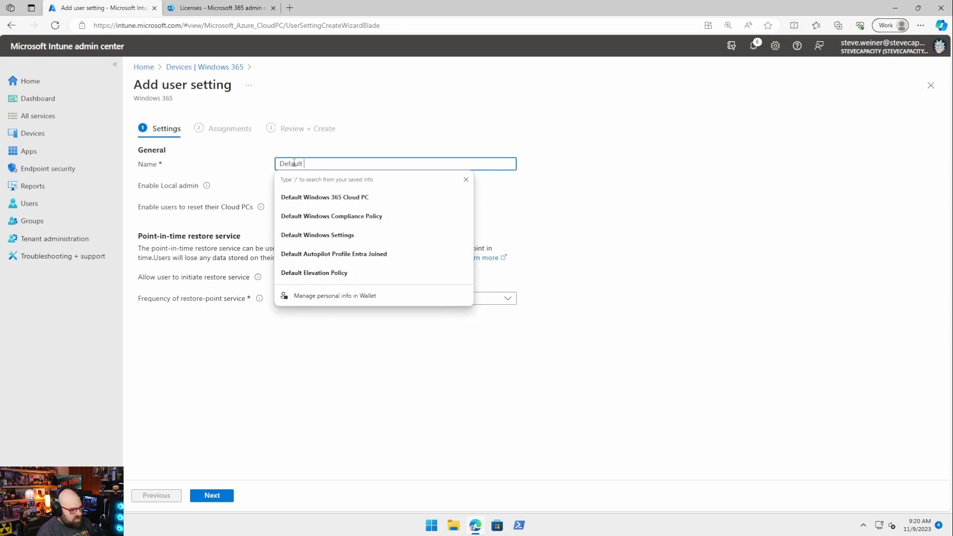
{"action": "type", "text": "Windows 365 User settings"}
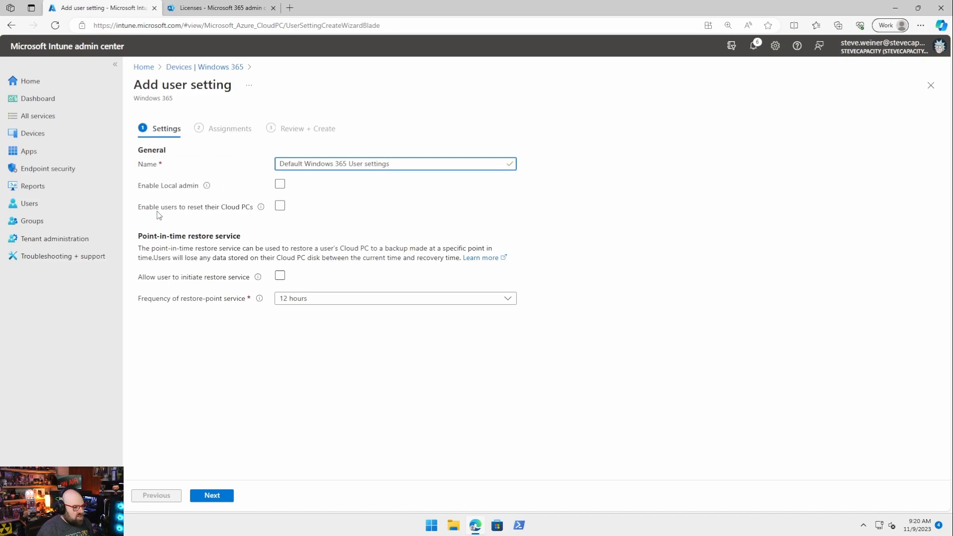
{"action": "left_click", "coordinate": [280, 208]}
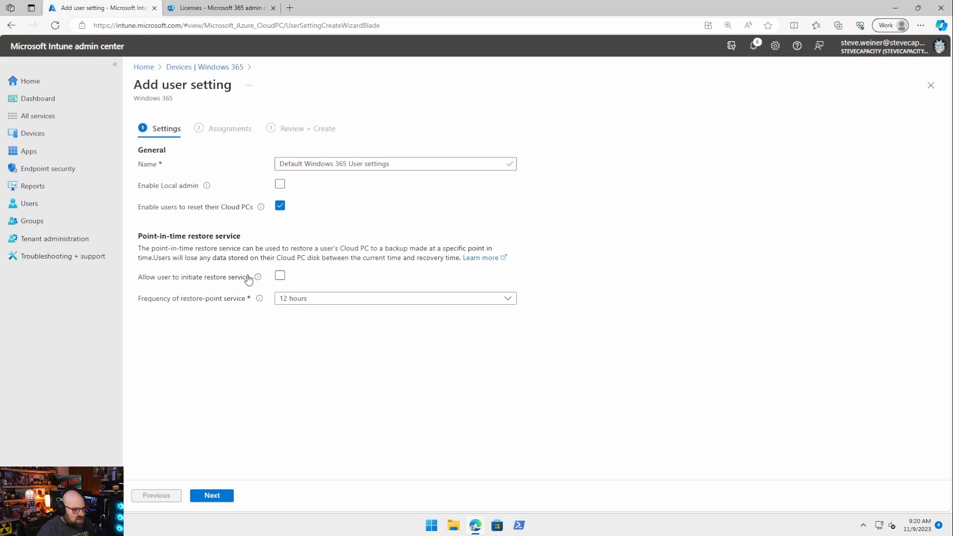
{"action": "left_click", "coordinate": [281, 279]}
{"action": "left_click", "coordinate": [307, 298]}
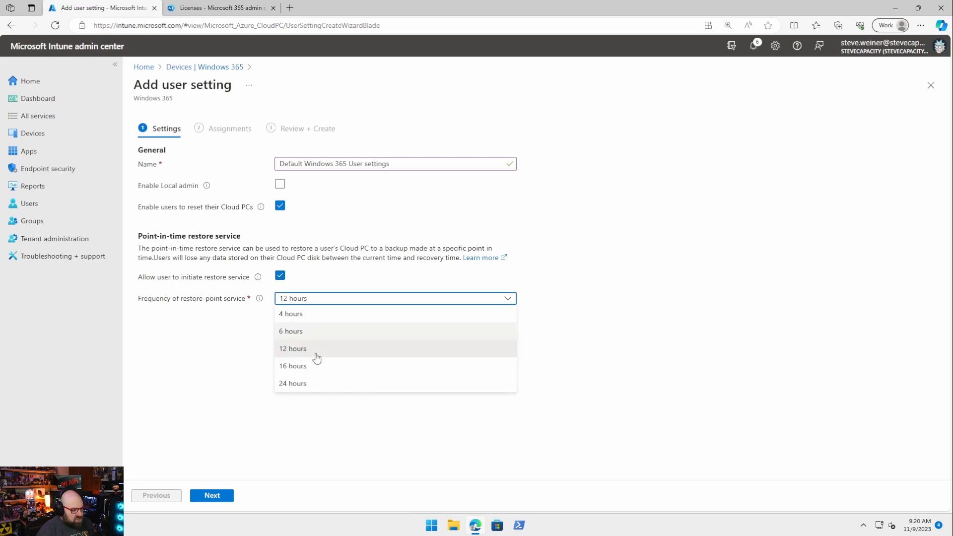
{"action": "left_click", "coordinate": [317, 381]}
Step: Assign the setting to Windows 365 Cloud PC - Users, create it, and check Cloud PC status
{"action": "left_click", "coordinate": [211, 498]}
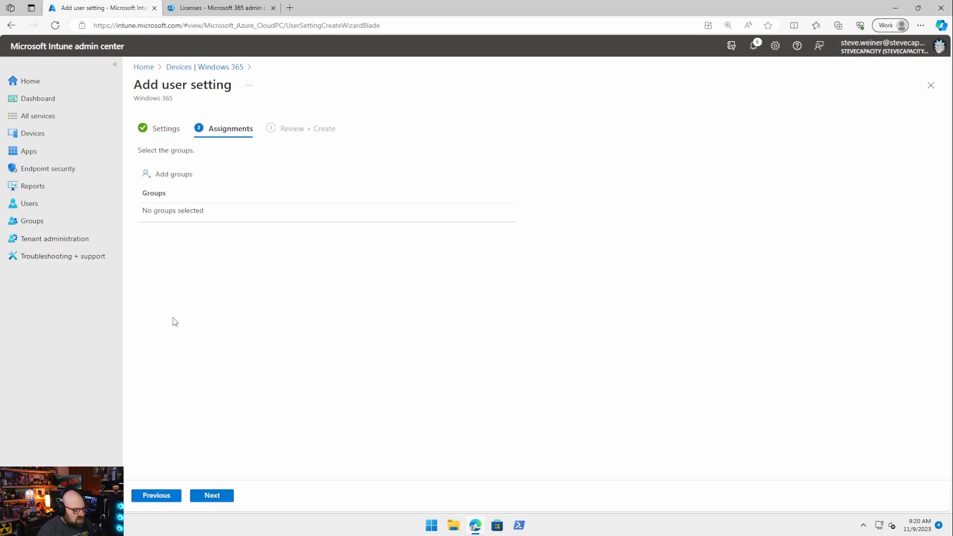
{"action": "left_click", "coordinate": [164, 175]}
{"action": "left_click", "coordinate": [437, 152]}
{"action": "type", "text": "Windows"}
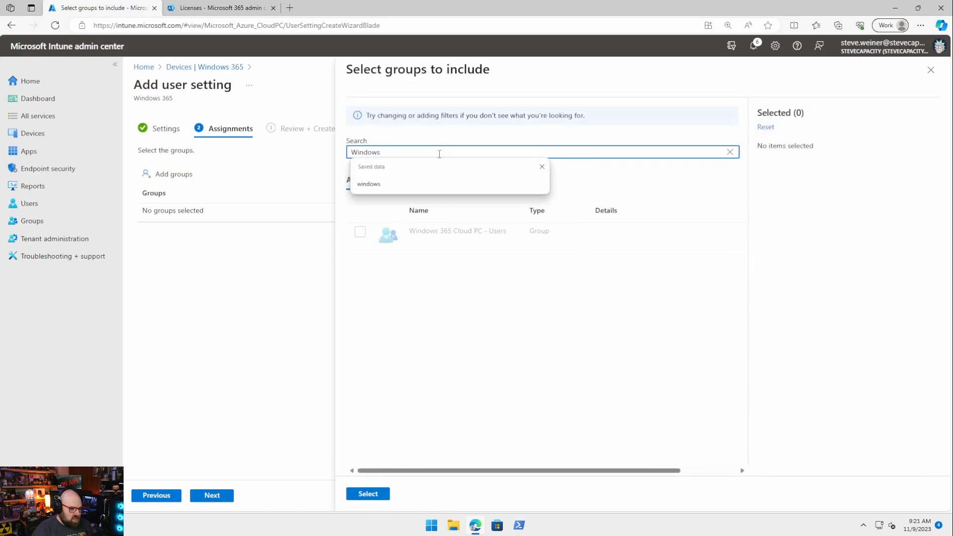
{"action": "left_click", "coordinate": [359, 232]}
{"action": "left_click", "coordinate": [367, 498]}
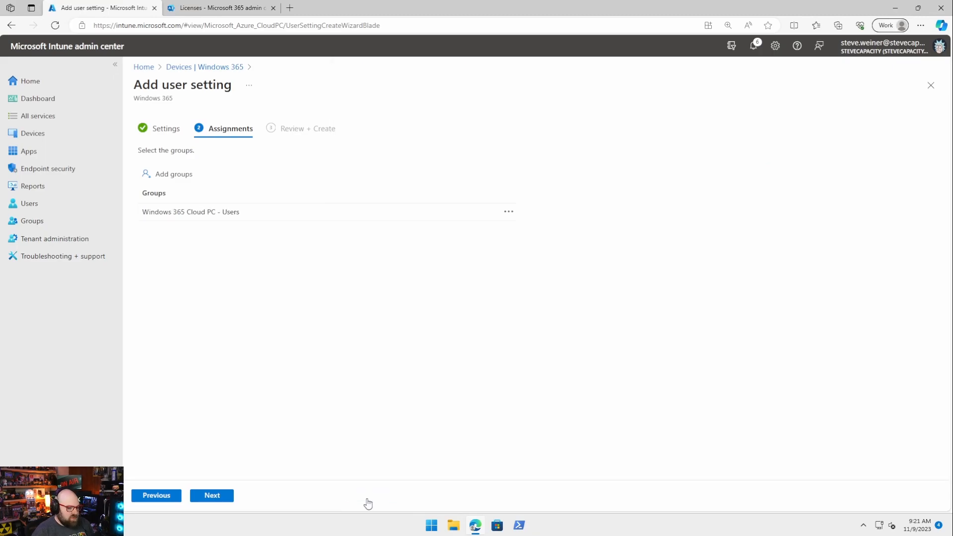
{"action": "left_click", "coordinate": [213, 496]}
{"action": "left_click", "coordinate": [219, 498]}
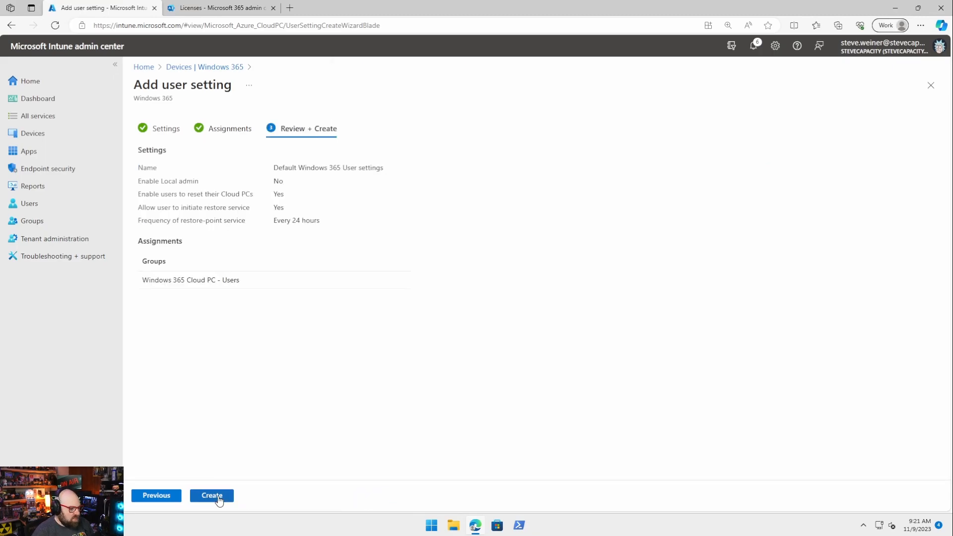
{"action": "left_click", "coordinate": [423, 129]}
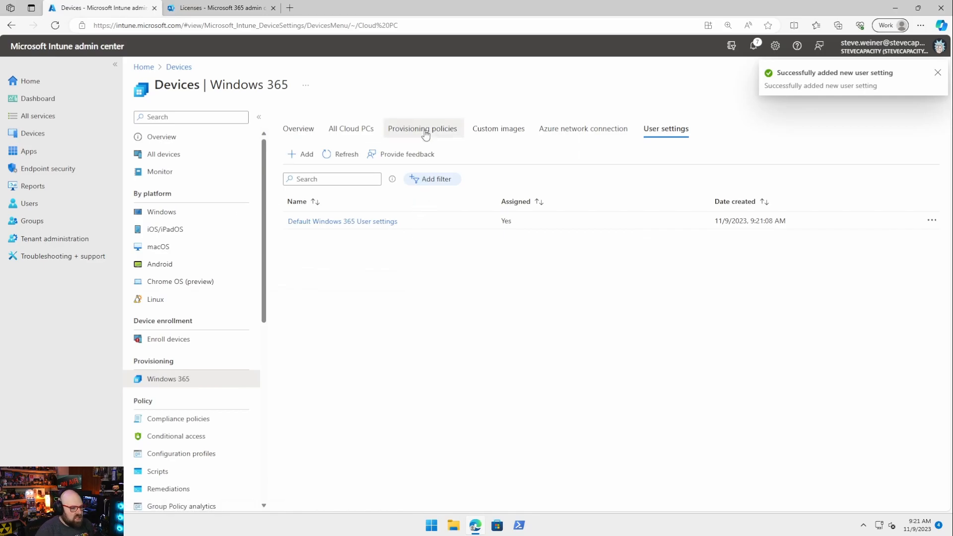
{"action": "left_click", "coordinate": [357, 130]}
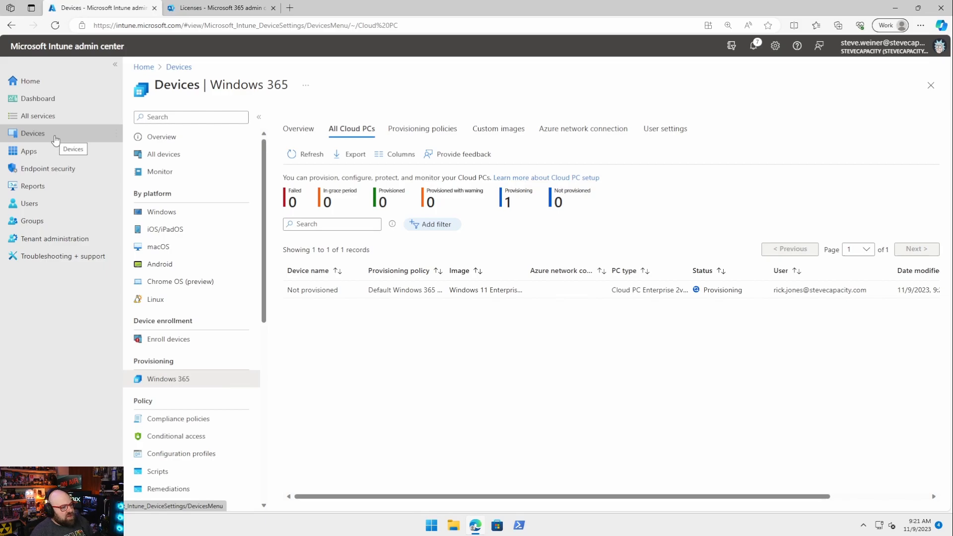
Step: Go to the All groups list from the left navigation
{"action": "left_click", "coordinate": [63, 225]}
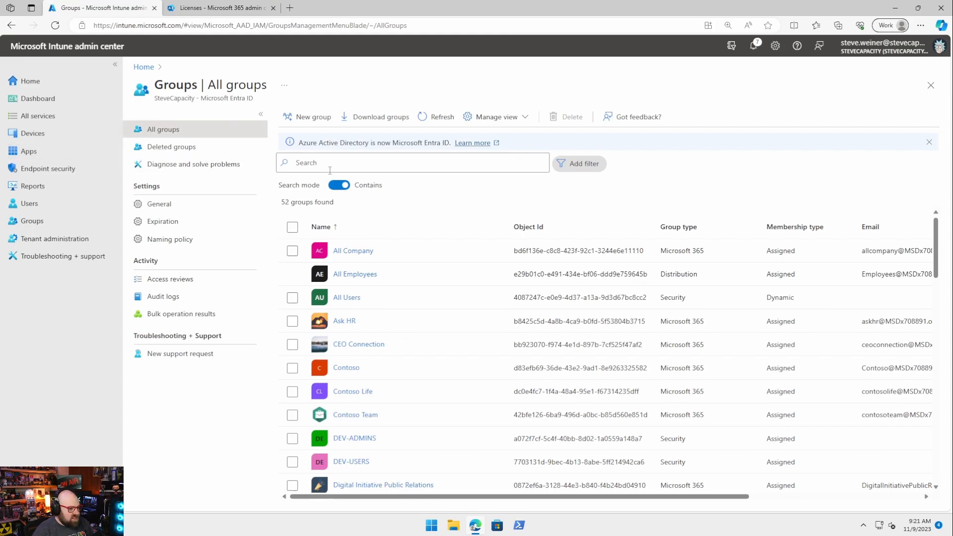
Step: Begin a group named 'Windows 365 Cloud PC - Devices' with a description and Dynamic Device membership
{"action": "left_click", "coordinate": [309, 117]}
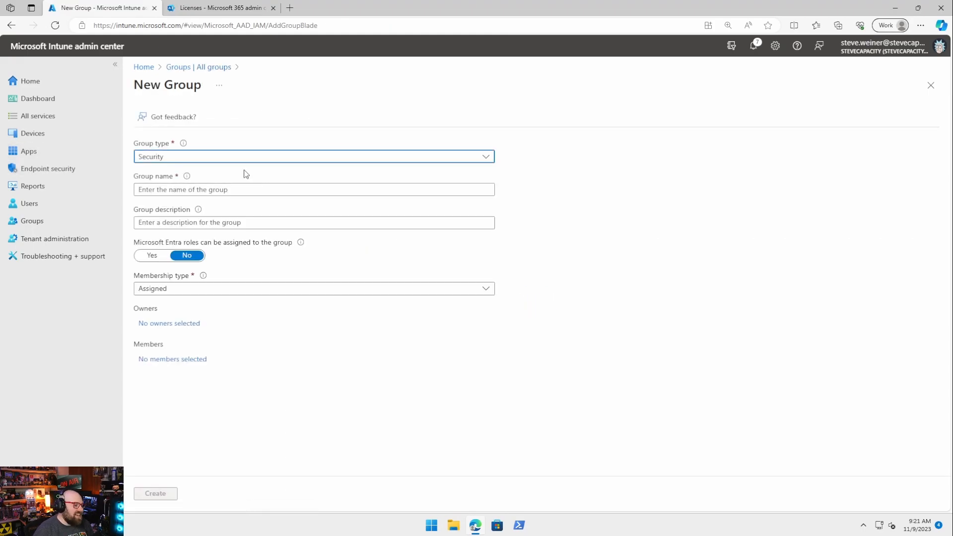
{"action": "left_click", "coordinate": [222, 189]}
{"action": "type", "text": "Windows 365 Cloud PC - Devices"}
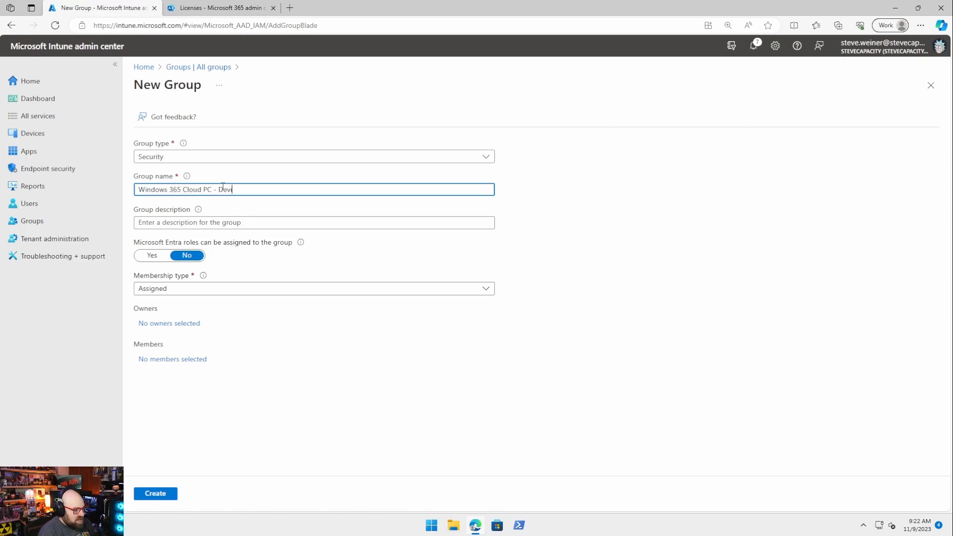
{"action": "left_click", "coordinate": [150, 221]}
{"action": "type", "text": "Group for all W365 Cloud PCs"}
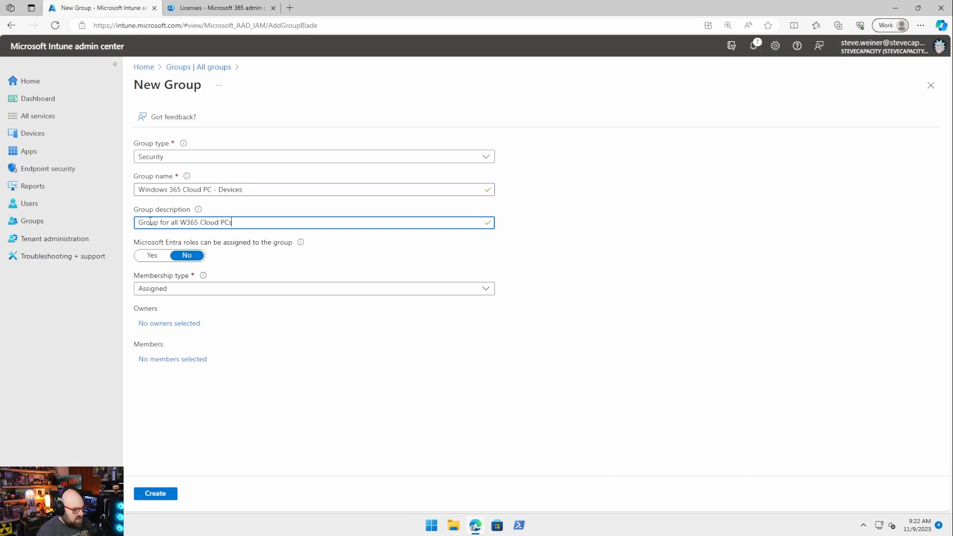
{"action": "left_click", "coordinate": [169, 288]}
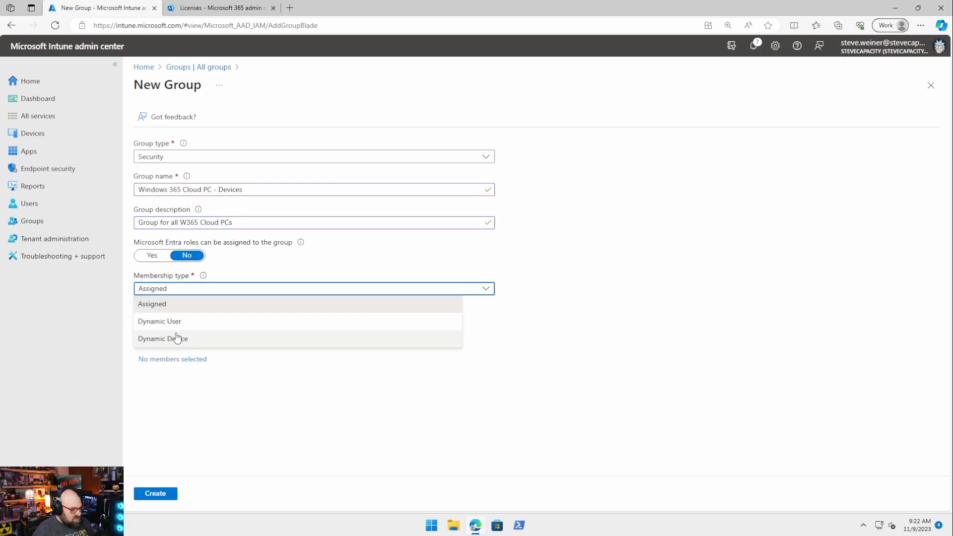
{"action": "left_click", "coordinate": [177, 337]}
{"action": "left_click", "coordinate": [175, 357]}
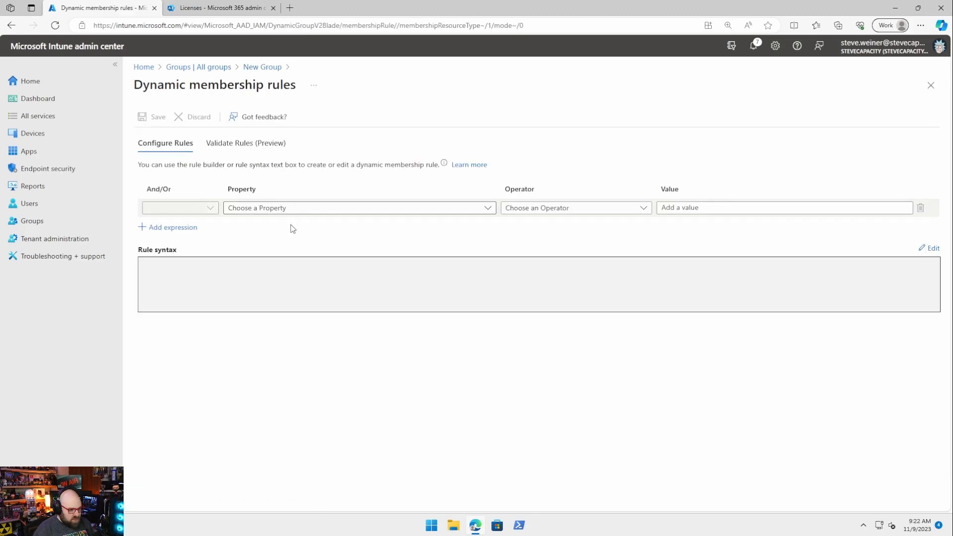
Step: Set the membership rule to deviceModel Contains 'Cloud PC', save it, and create the group
{"action": "left_click", "coordinate": [287, 209]}
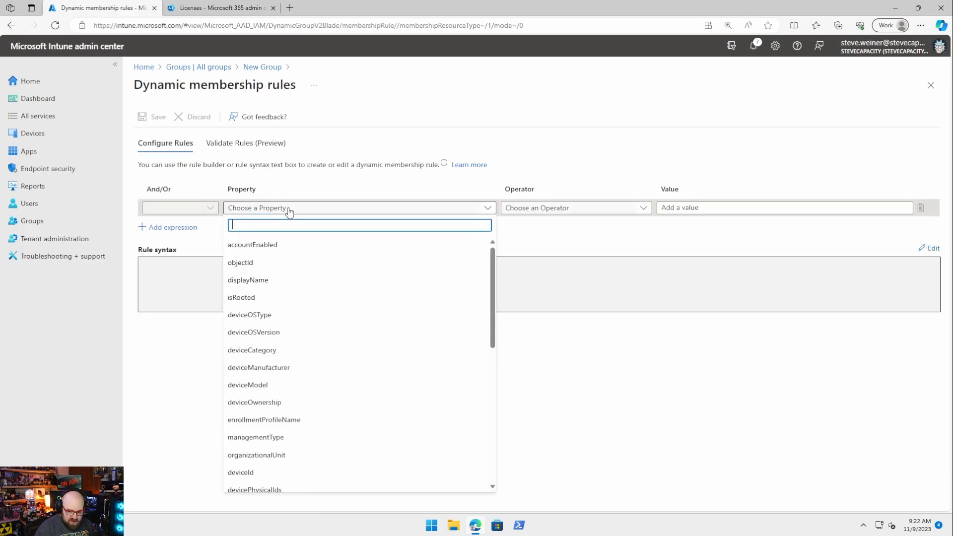
{"action": "left_click", "coordinate": [266, 385]}
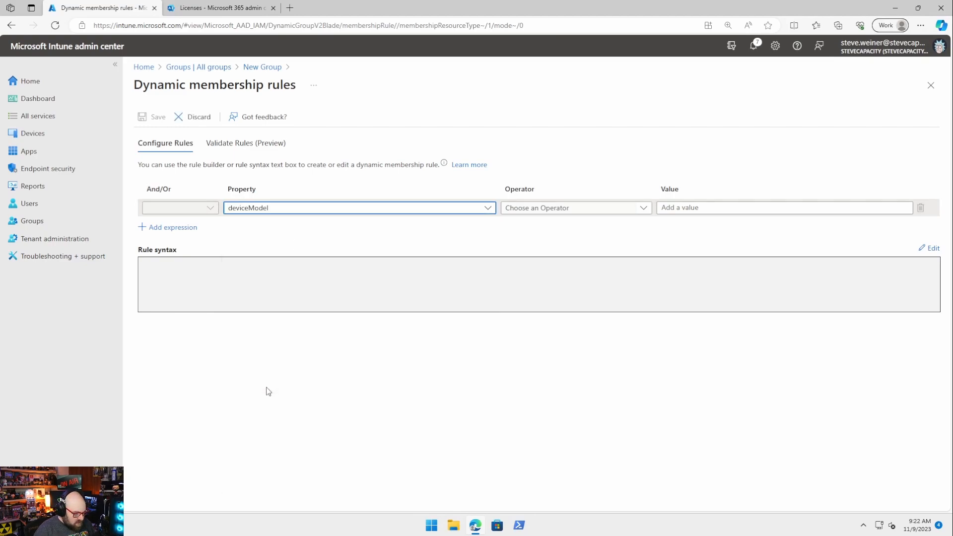
{"action": "left_click", "coordinate": [606, 207]}
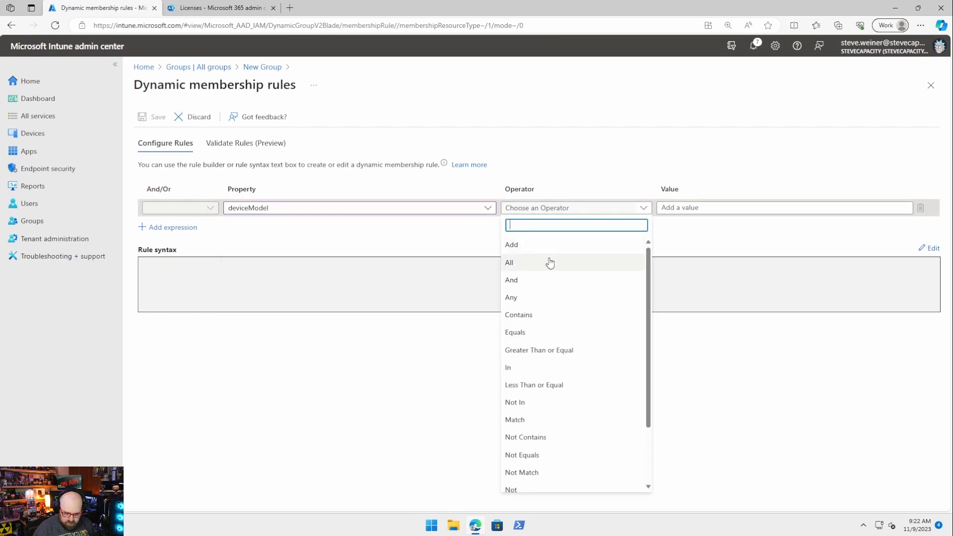
{"action": "left_click", "coordinate": [549, 317]}
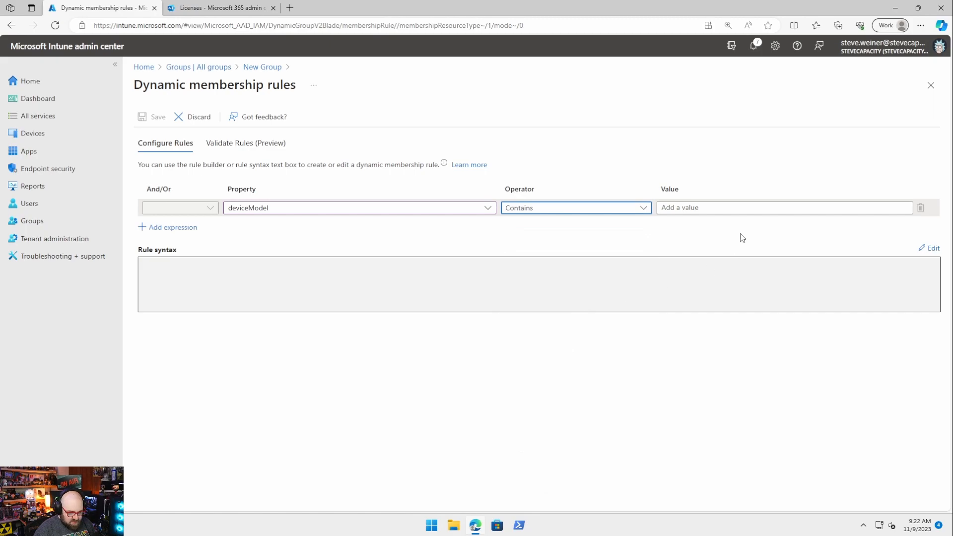
{"action": "left_click", "coordinate": [712, 208]}
{"action": "type", "text": "Cloud PC"}
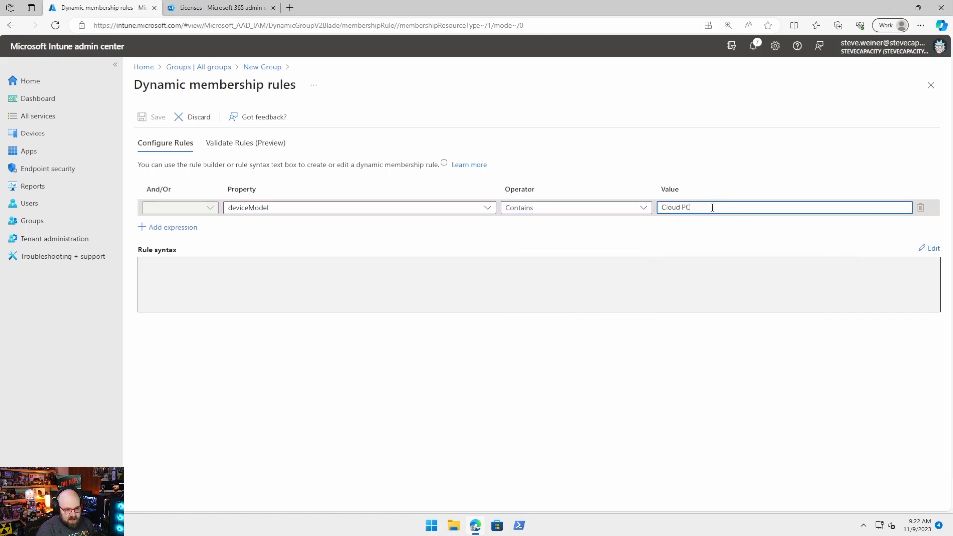
{"action": "left_click", "coordinate": [697, 137]}
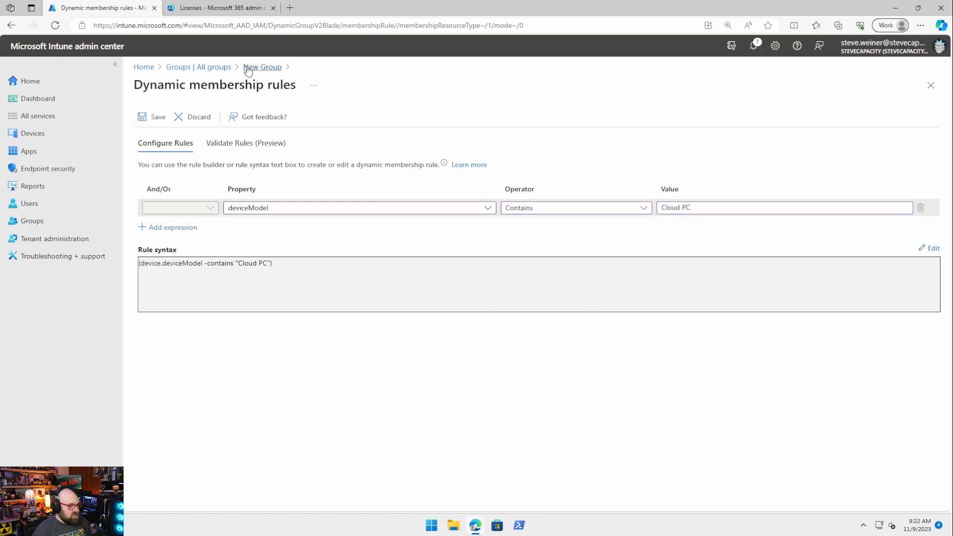
{"action": "left_click", "coordinate": [149, 119]}
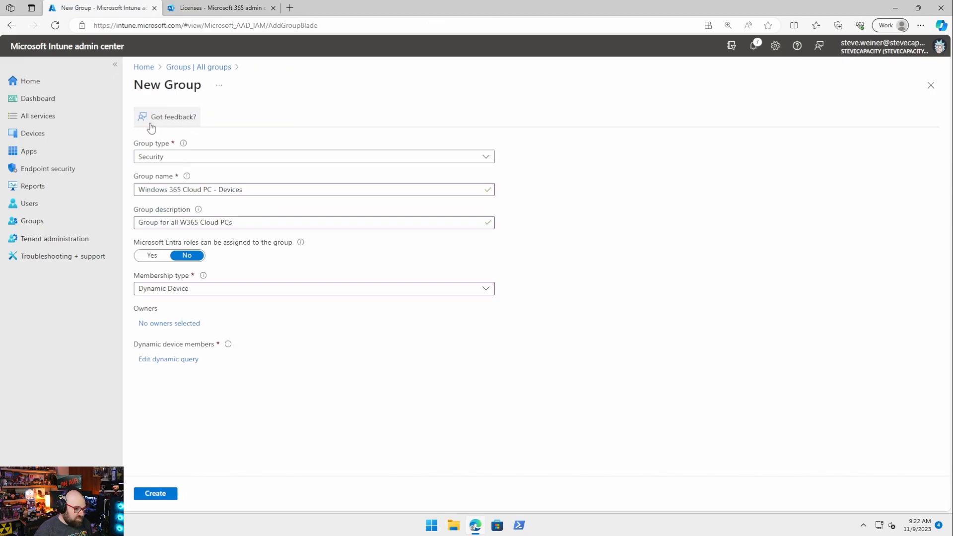
{"action": "left_click", "coordinate": [163, 496]}
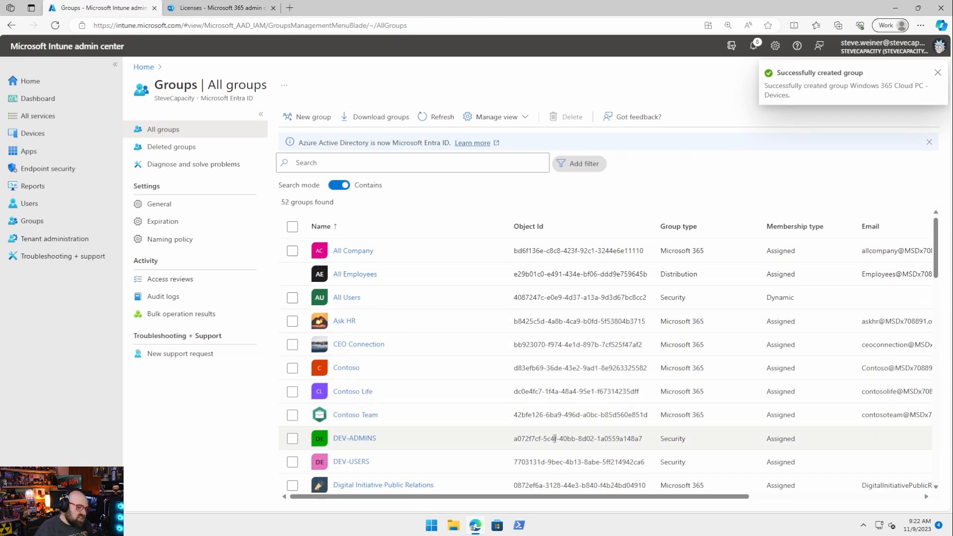
{"action": "left_click", "coordinate": [61, 135]}
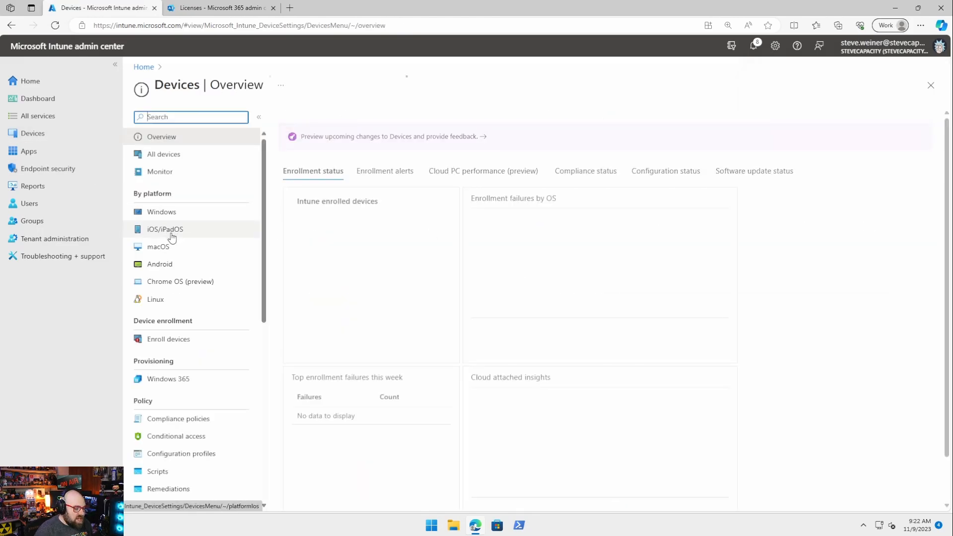
Step: Open Mozilla Firefox from the Windows apps list and edit its assignments in Properties
{"action": "left_click", "coordinate": [181, 214]}
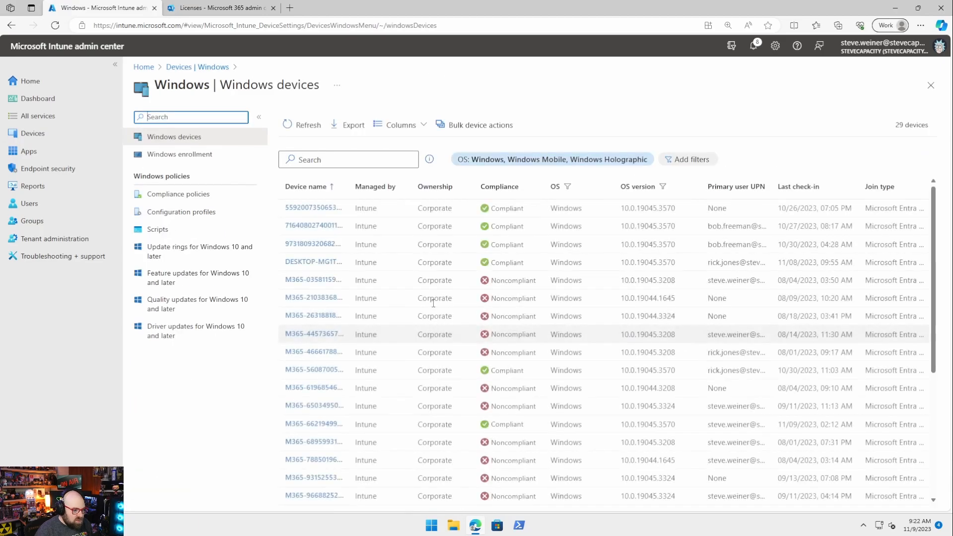
{"action": "left_click", "coordinate": [64, 151]}
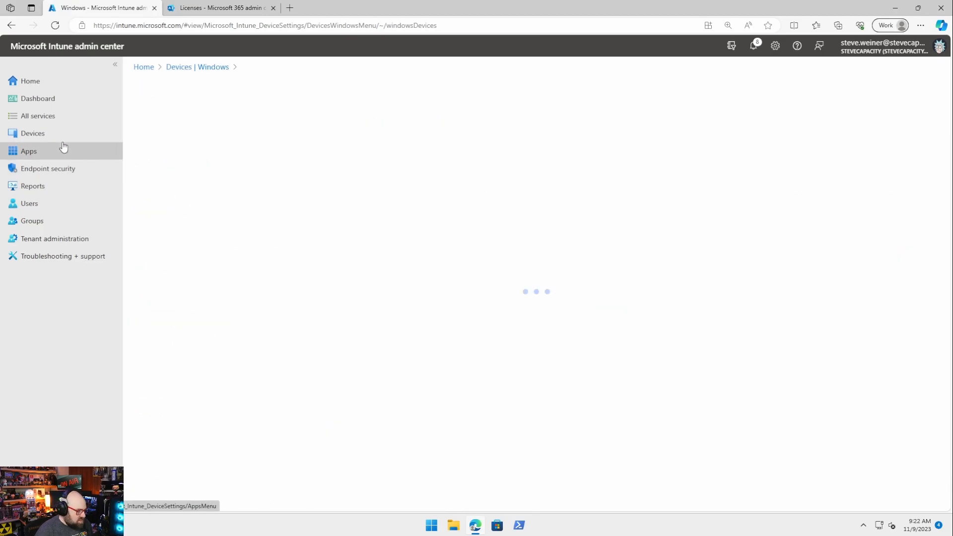
{"action": "left_click", "coordinate": [202, 213]}
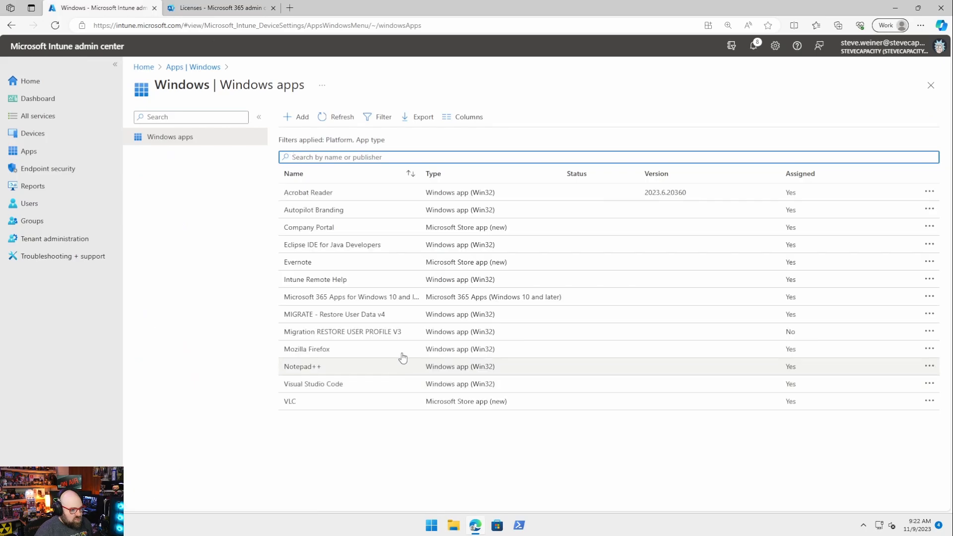
{"action": "left_click", "coordinate": [318, 357]}
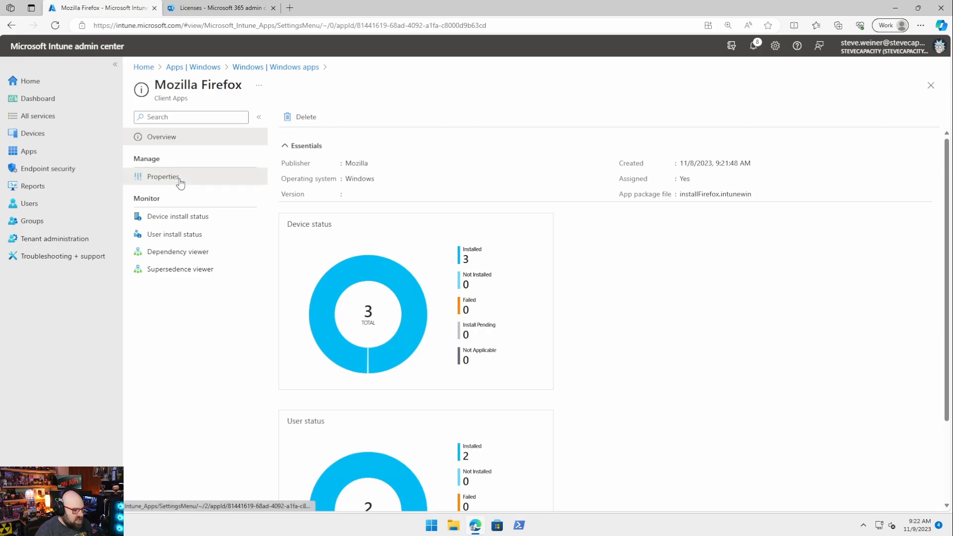
{"action": "left_click", "coordinate": [180, 177]}
{"action": "scroll", "coordinate": [516, 407], "scroll_direction": "down", "scroll_amount": 12}
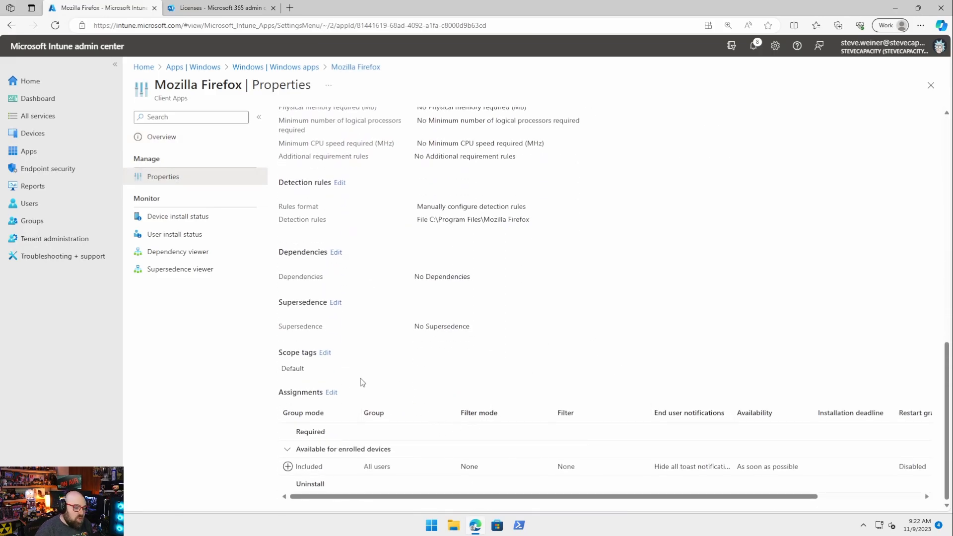
{"action": "left_click", "coordinate": [331, 392]}
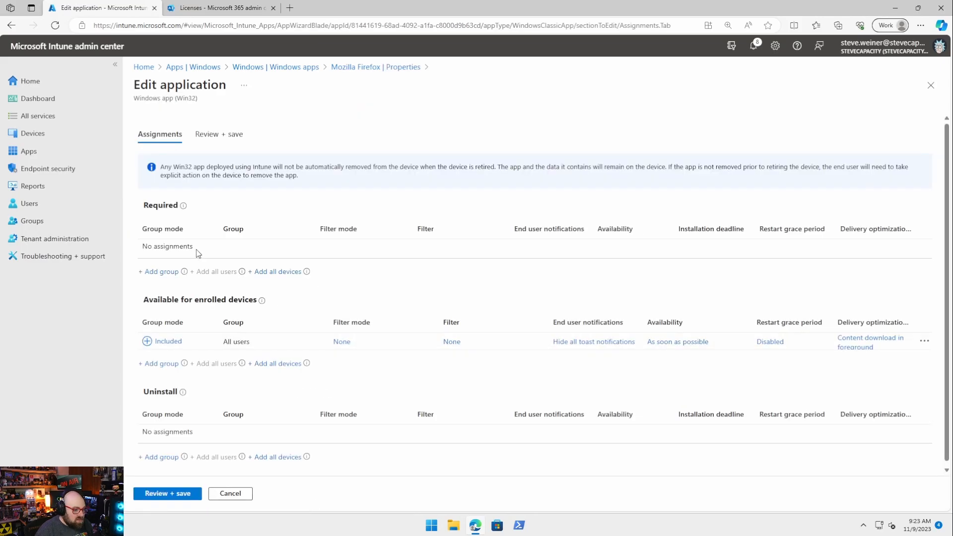
Step: Add the Windows 365 Cloud PC - Devices group to Firefox's Required assignments
{"action": "left_click", "coordinate": [149, 273]}
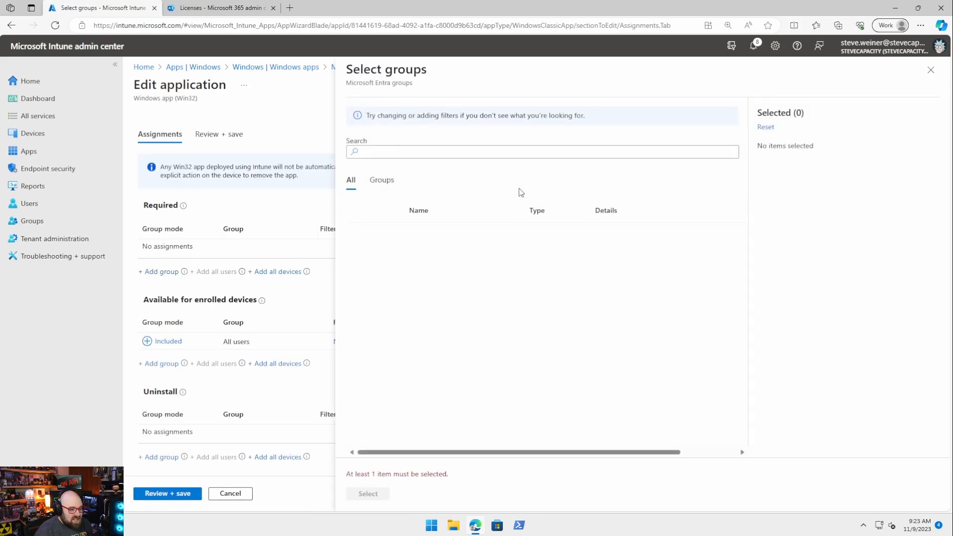
{"action": "left_click", "coordinate": [434, 155]}
{"action": "type", "text": "windows"}
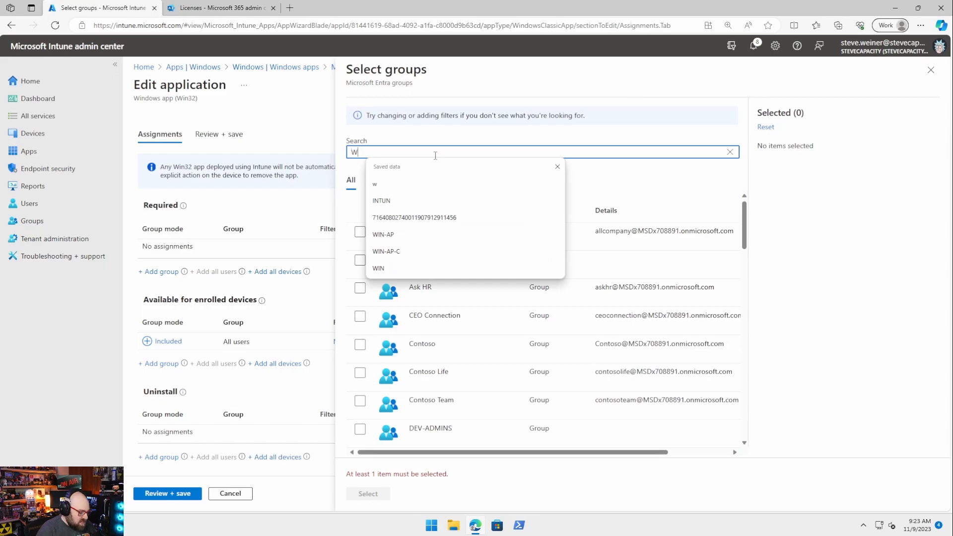
{"action": "key", "text": "Down"}
{"action": "key", "text": "Down"}
{"action": "key", "text": "Return"}
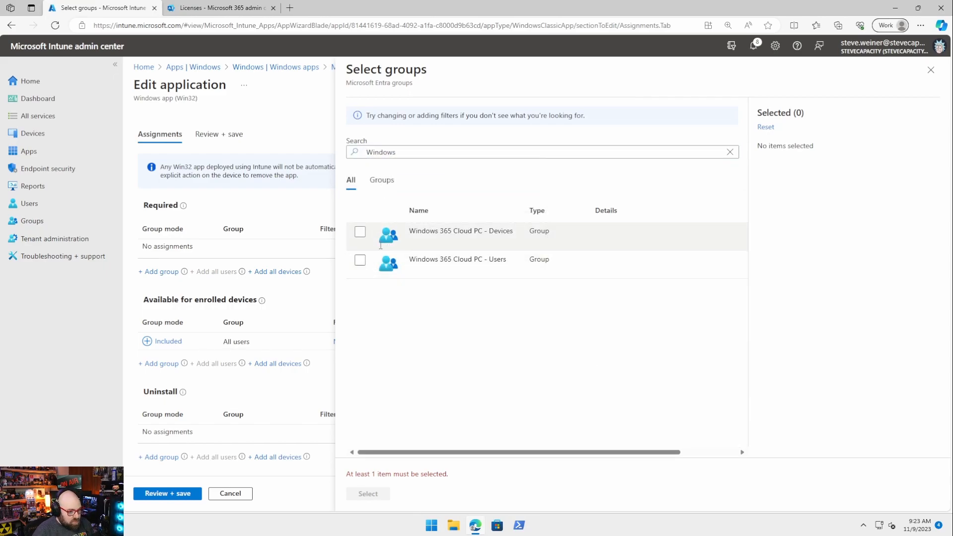
{"action": "left_click", "coordinate": [360, 232]}
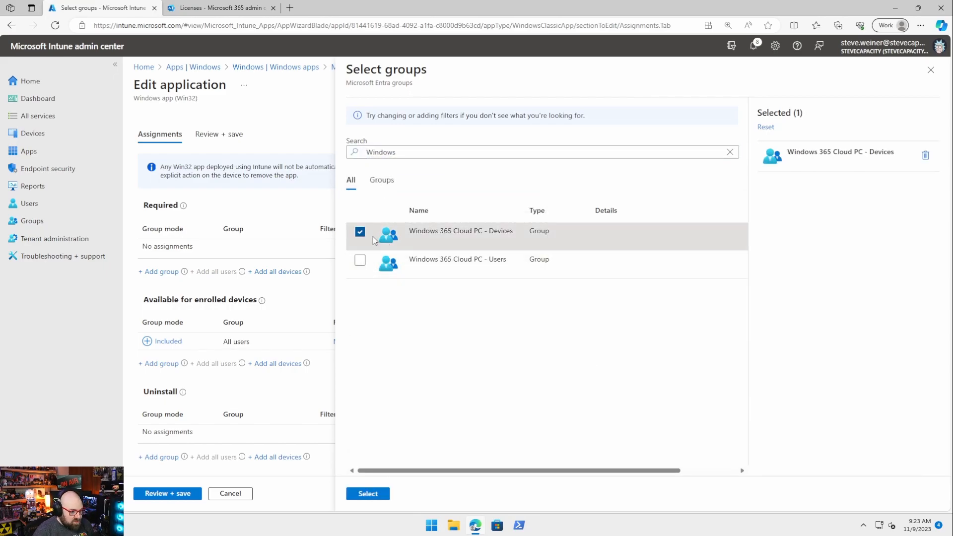
{"action": "left_click", "coordinate": [367, 493]}
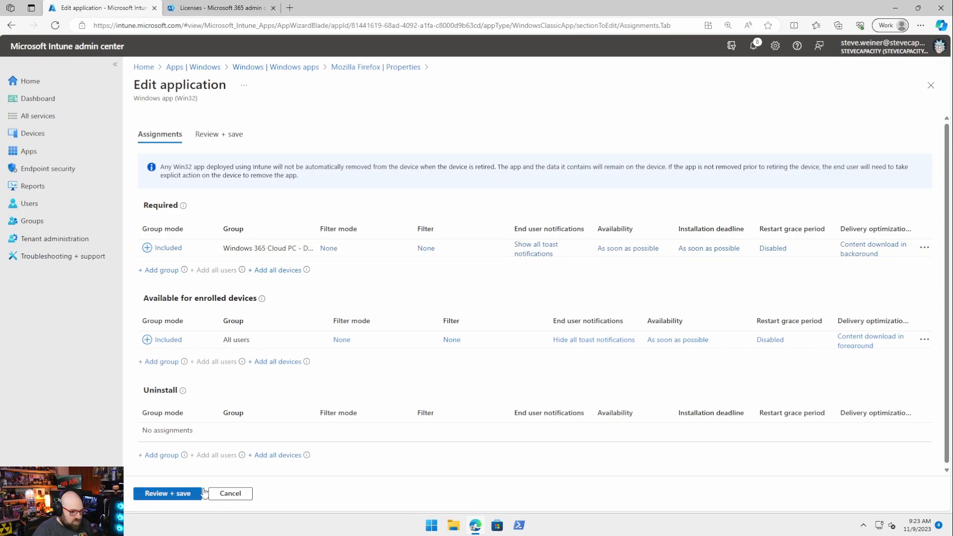
Step: Hide all toast notifications for the Required assignment and save Firefox's updated assignments
{"action": "left_click", "coordinate": [536, 252]}
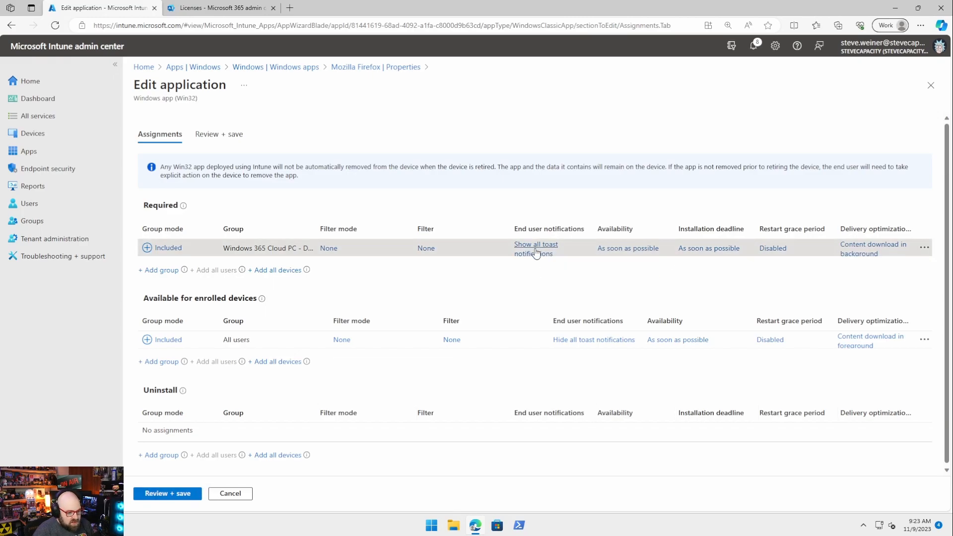
{"action": "left_click", "coordinate": [772, 214]}
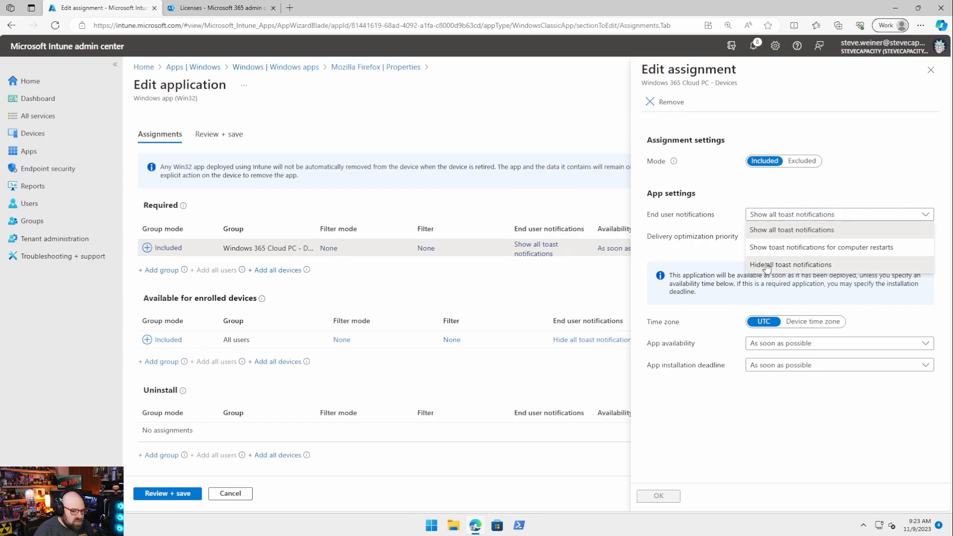
{"action": "left_click", "coordinate": [764, 264]}
{"action": "left_click", "coordinate": [658, 495]}
{"action": "left_click", "coordinate": [167, 493]}
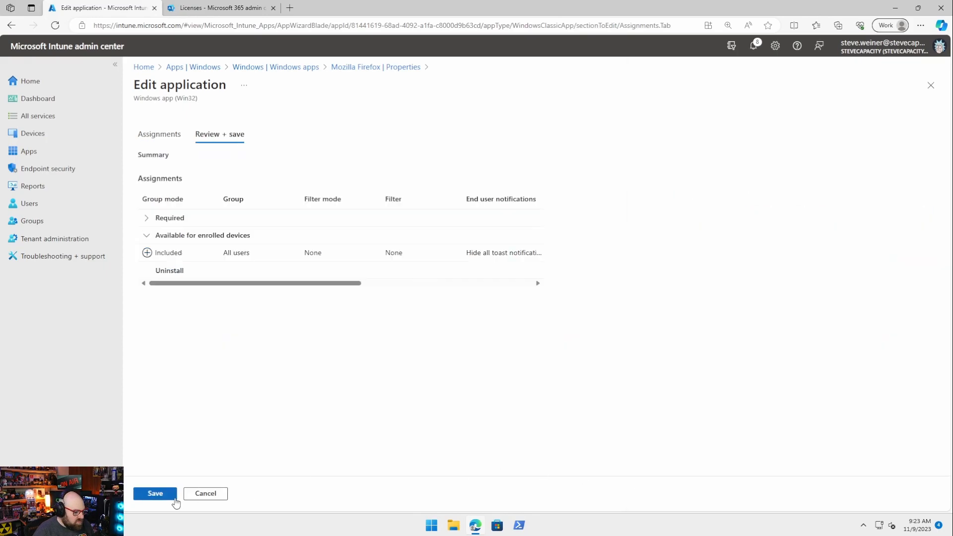
{"action": "left_click", "coordinate": [154, 493]}
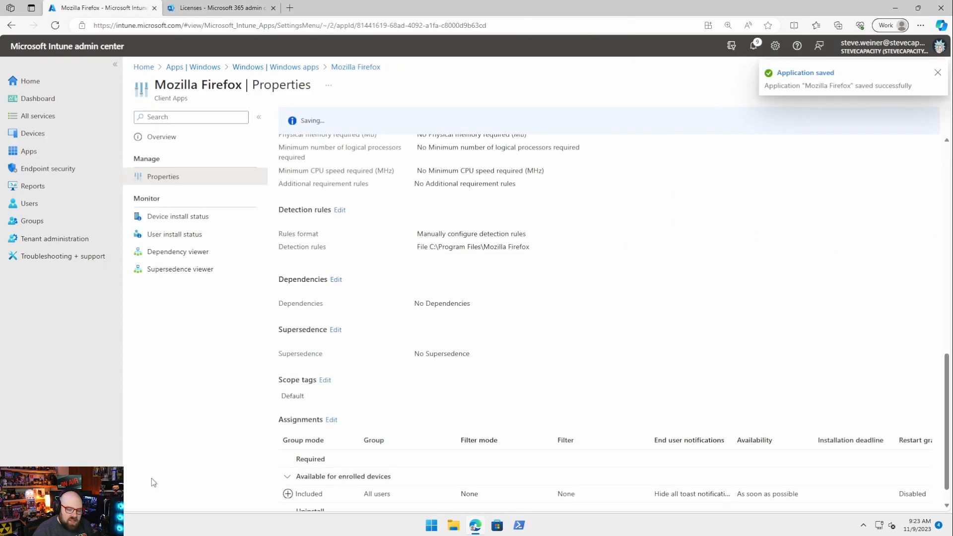
{"action": "left_click", "coordinate": [58, 137]}
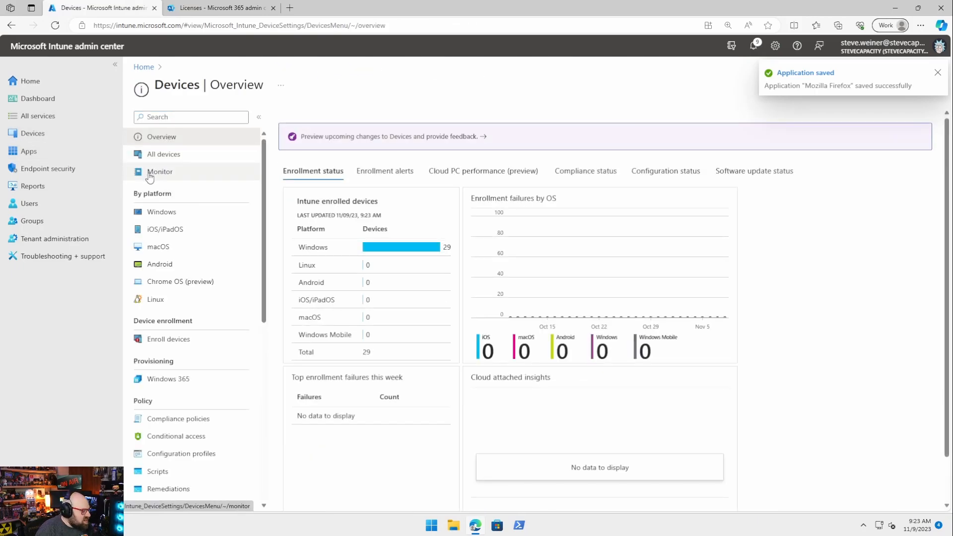
{"action": "left_click", "coordinate": [162, 385]}
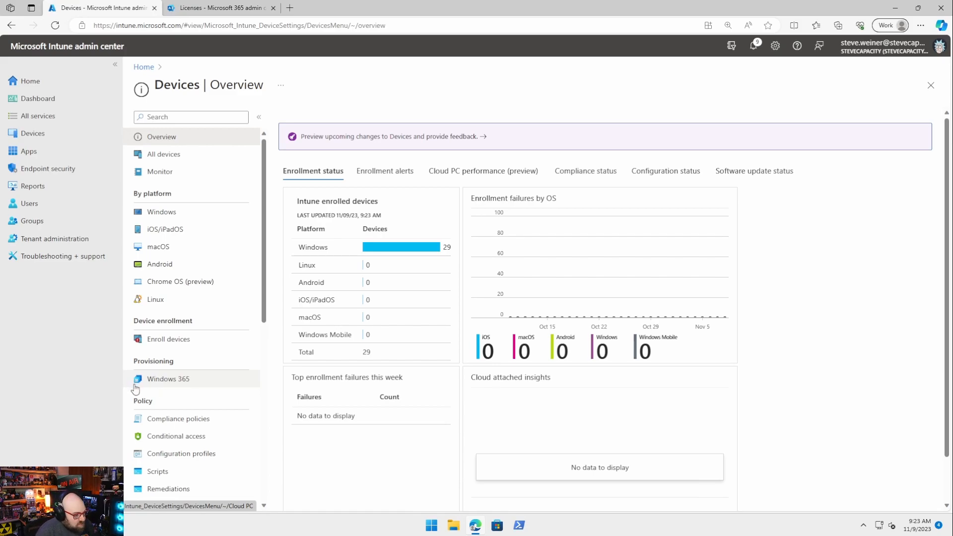
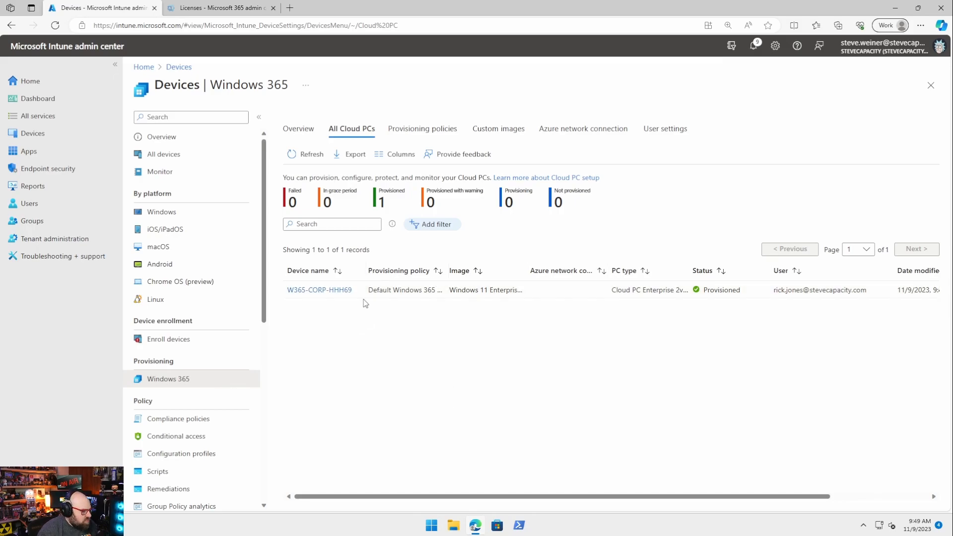
Step: Refresh the Windows devices list under Devices and scroll down to the Cloud PC
{"action": "left_click", "coordinate": [32, 133]}
{"action": "left_click", "coordinate": [180, 211]}
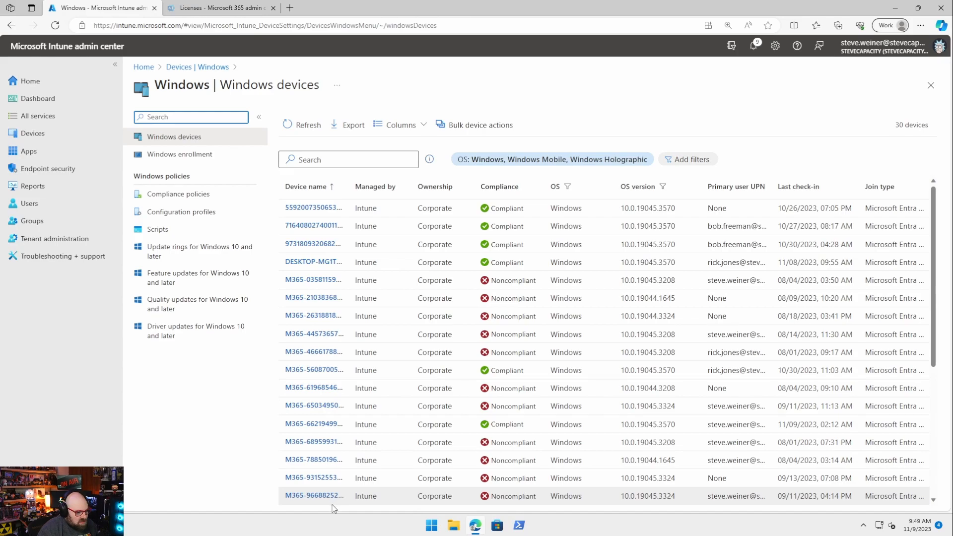
{"action": "left_click", "coordinate": [309, 127]}
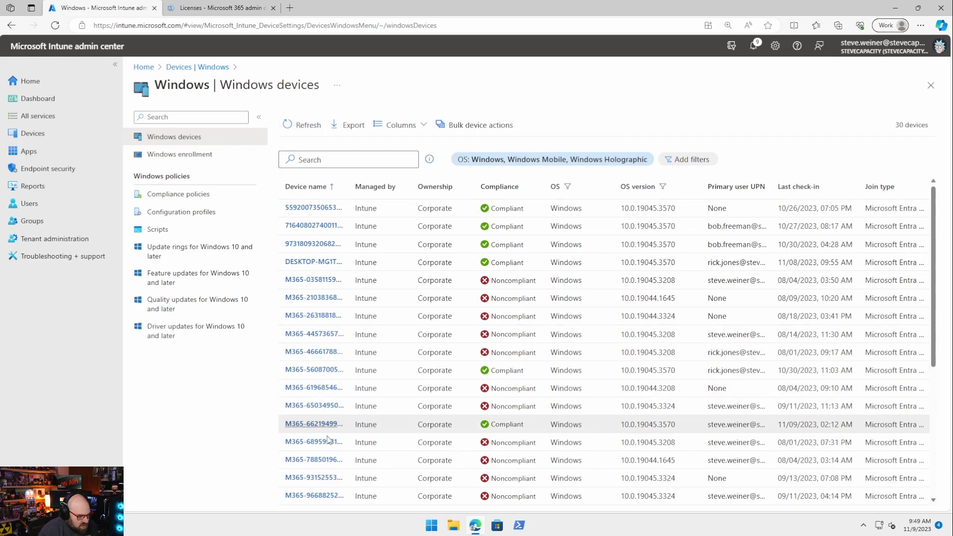
{"action": "scroll", "coordinate": [361, 446], "scroll_direction": "down", "scroll_amount": 4}
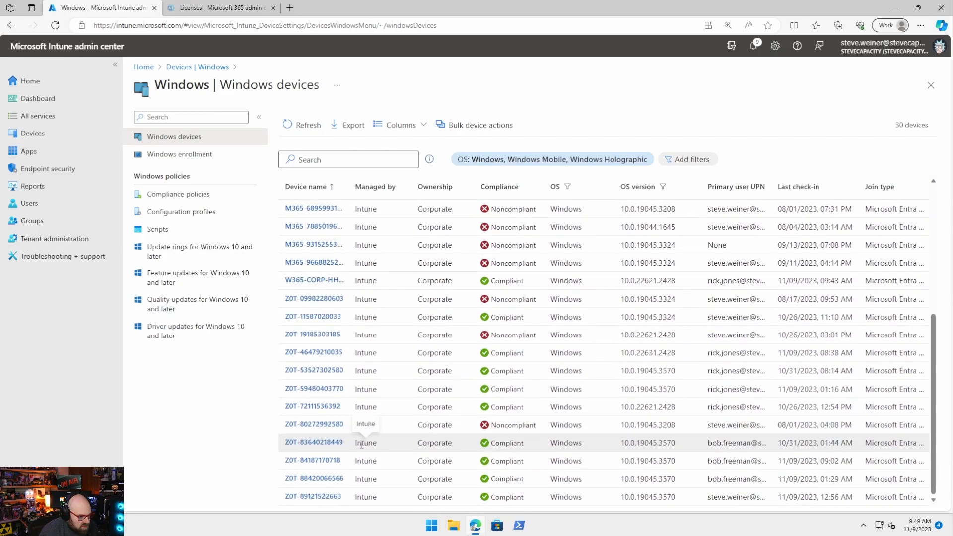
{"action": "scroll", "coordinate": [320, 317], "scroll_direction": "down", "scroll_amount": 1}
Step: Open W365-CORP-HHH69, review its device configuration and managed apps, then start an InPrivate window
{"action": "left_click", "coordinate": [315, 280]}
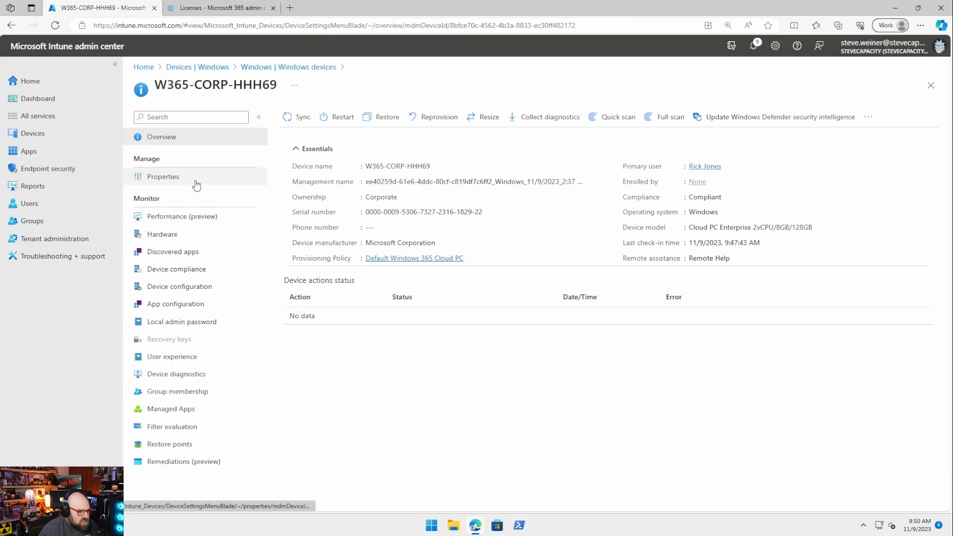
{"action": "left_click", "coordinate": [173, 293]}
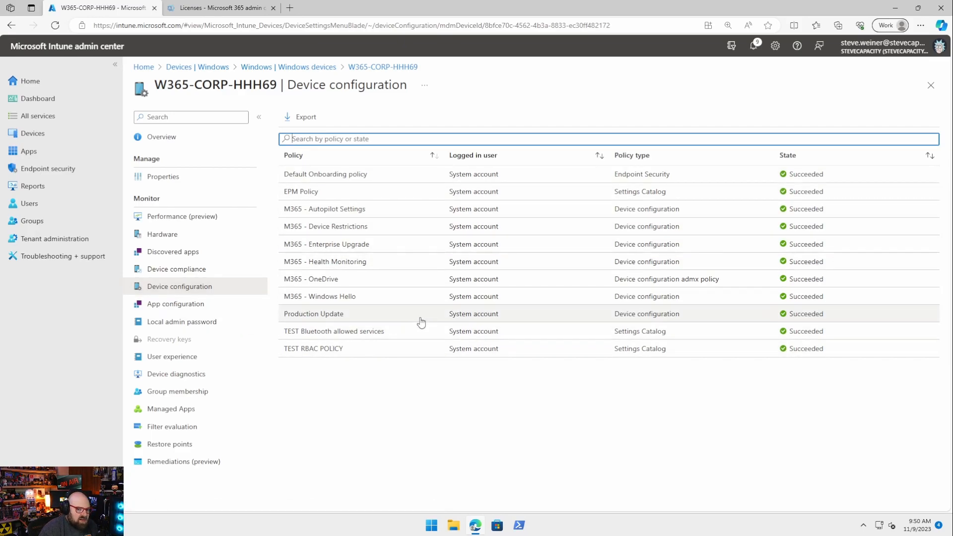
{"action": "left_click", "coordinate": [171, 409]}
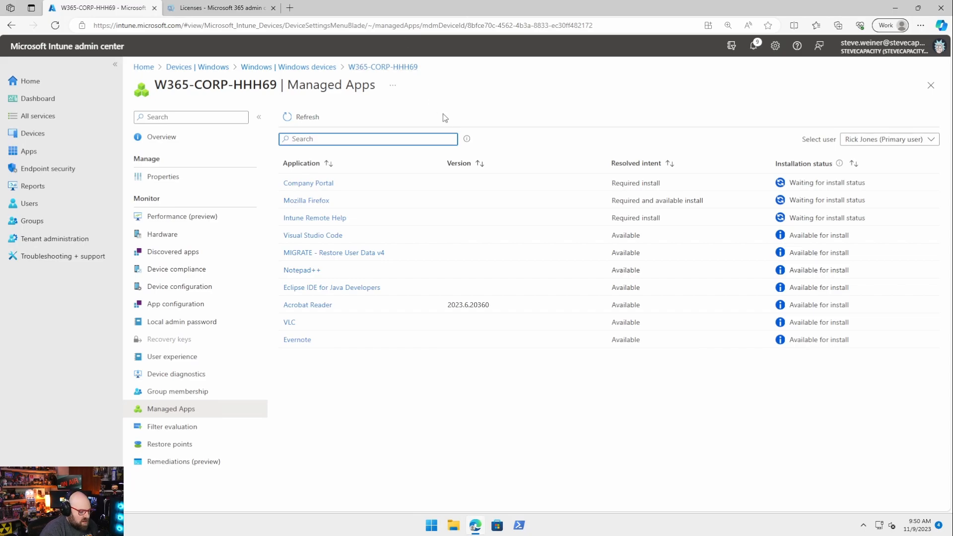
{"action": "key", "text": "ctrl+shift+n"}
Step: Go to windows365.microsoft.com and enter the Cloud PC user's account name
{"action": "type", "text": "win"}
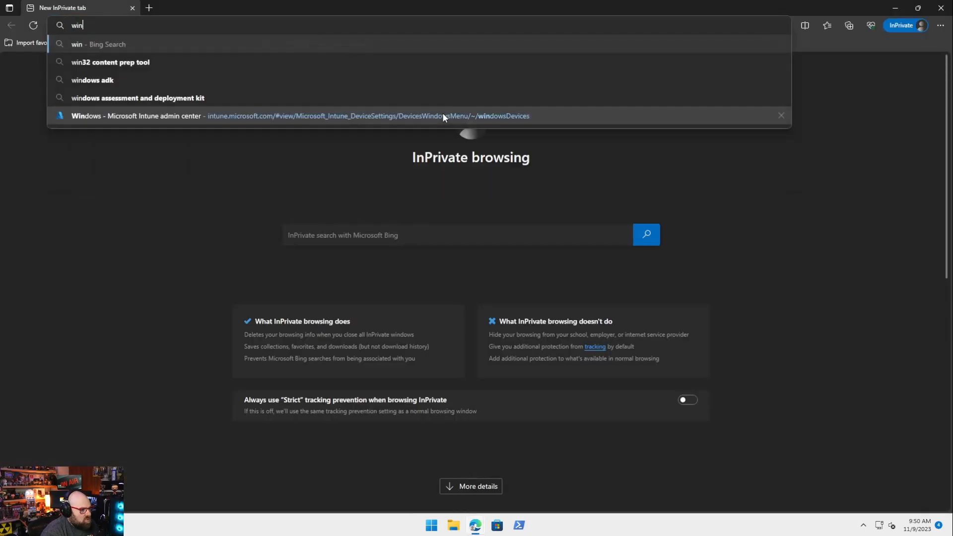
{"action": "type", "text": "dows365"}
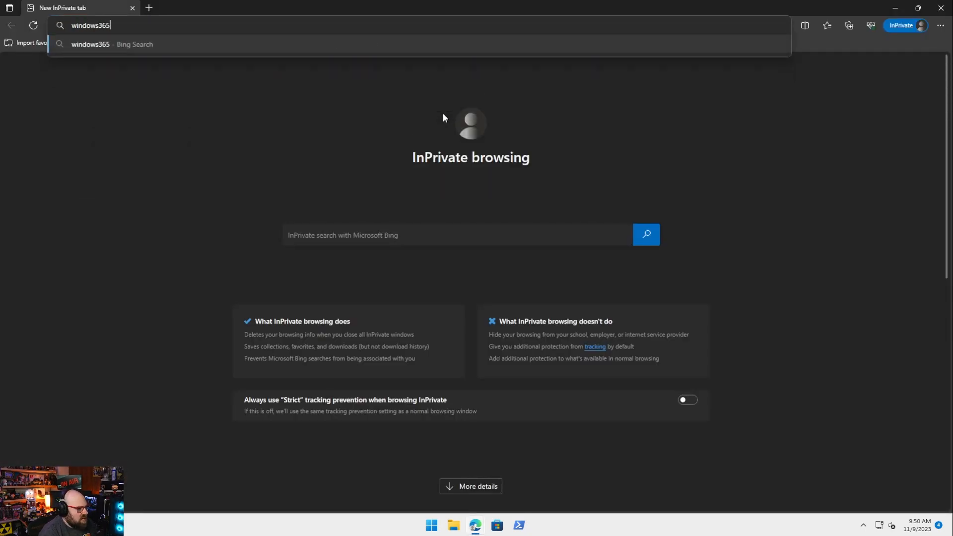
{"action": "type", "text": ".microsoft.com"}
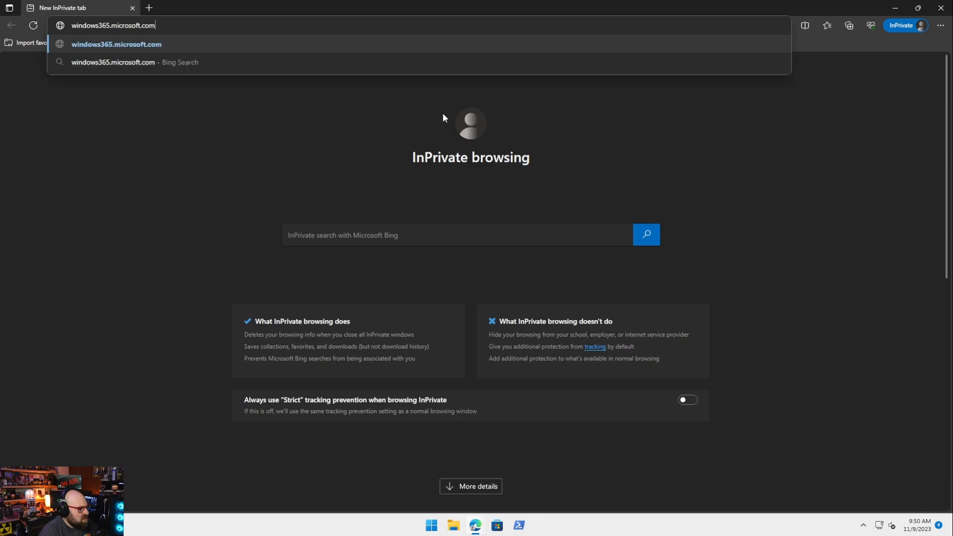
{"action": "key", "text": "Return"}
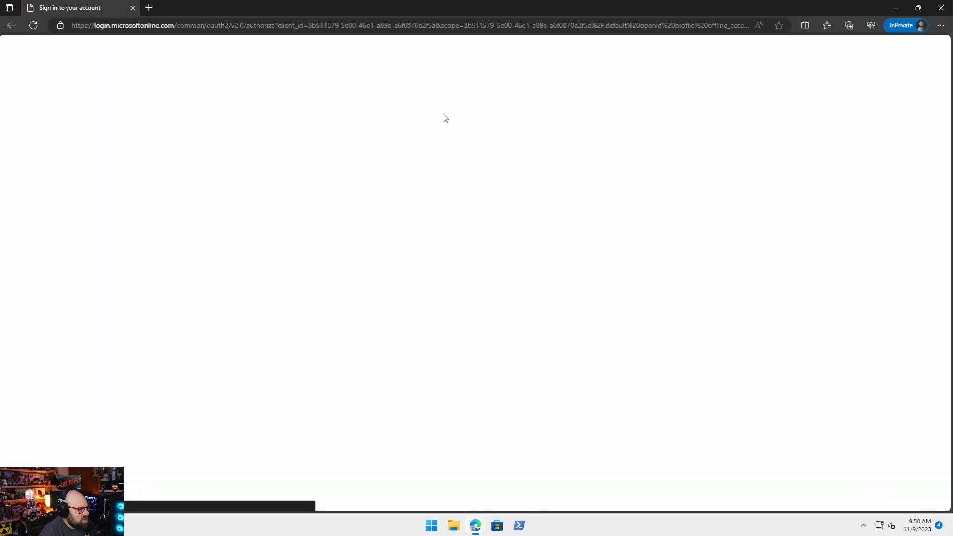
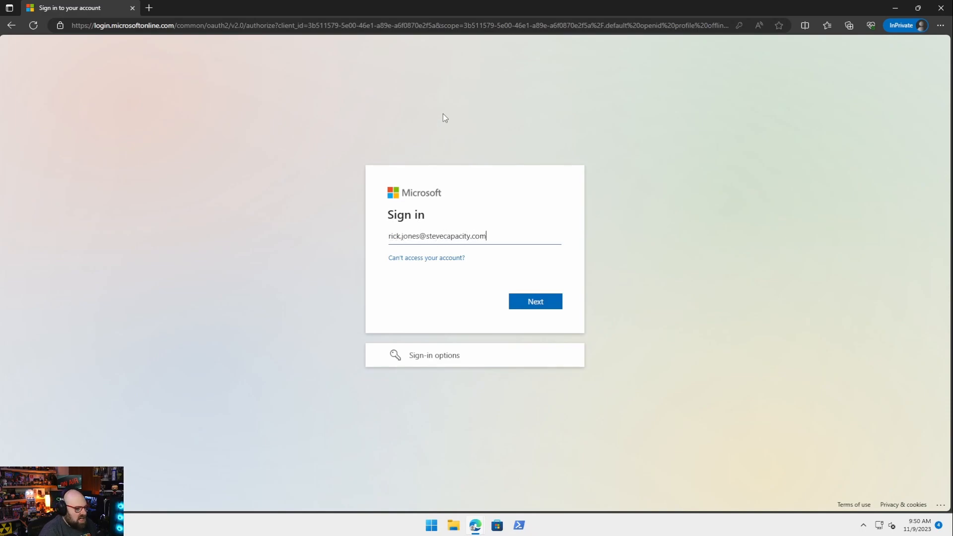
{"action": "key", "text": "Return"}
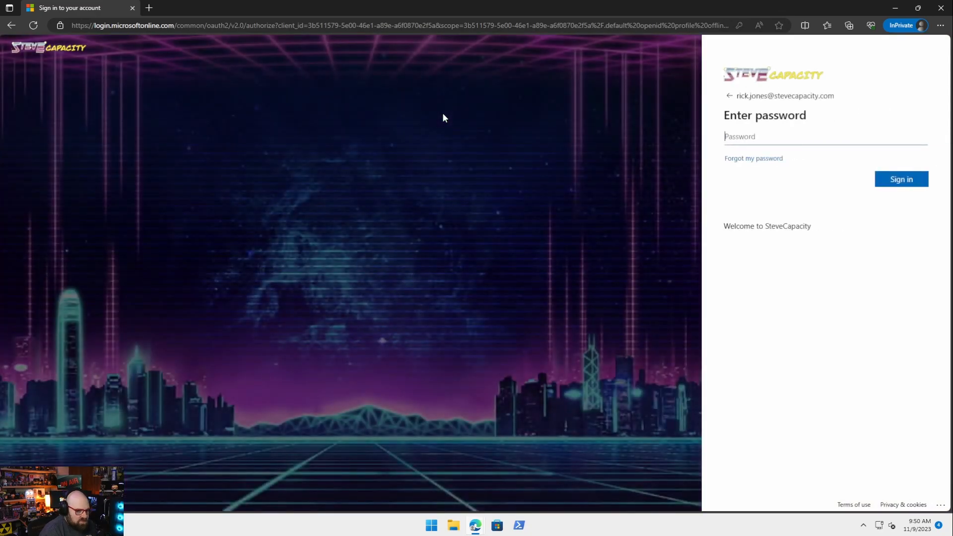
Step: Enter the user's password, postpone authenticator setup with Ask later, and stay signed in
{"action": "type", "text": "••"}
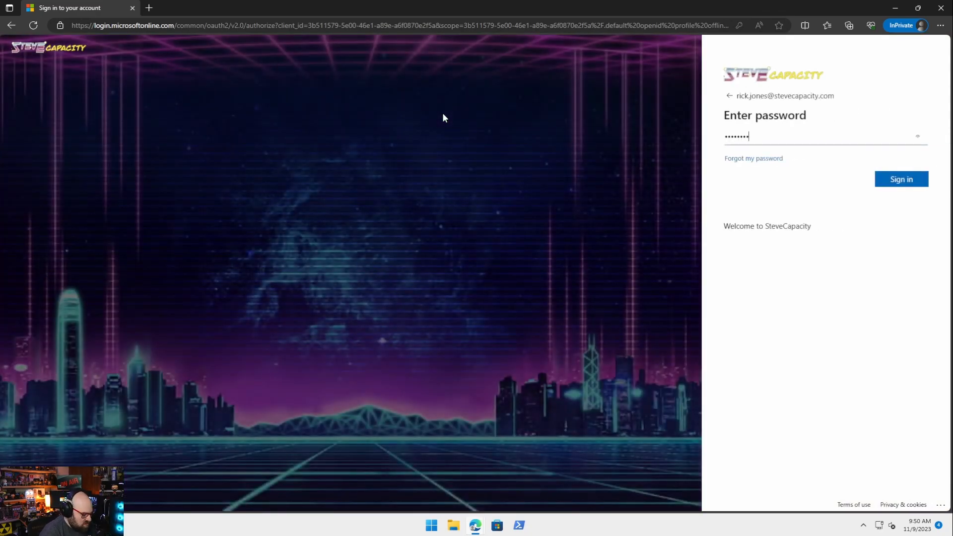
{"action": "key", "text": "Return"}
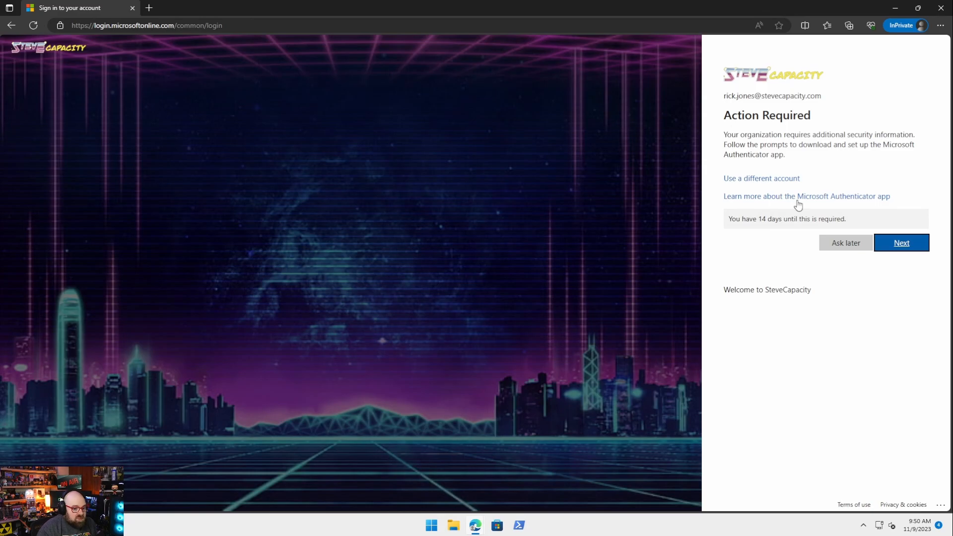
{"action": "left_click", "coordinate": [835, 248]}
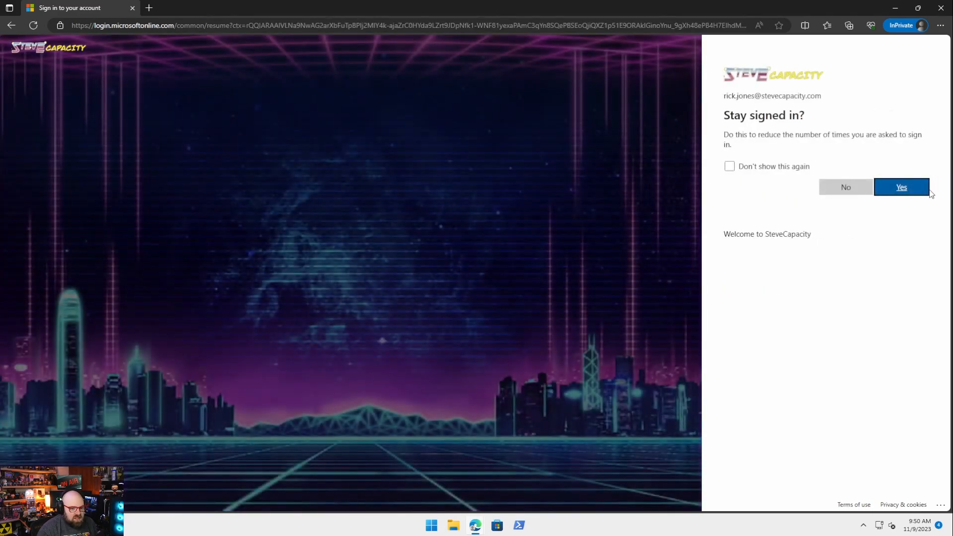
{"action": "left_click", "coordinate": [927, 191]}
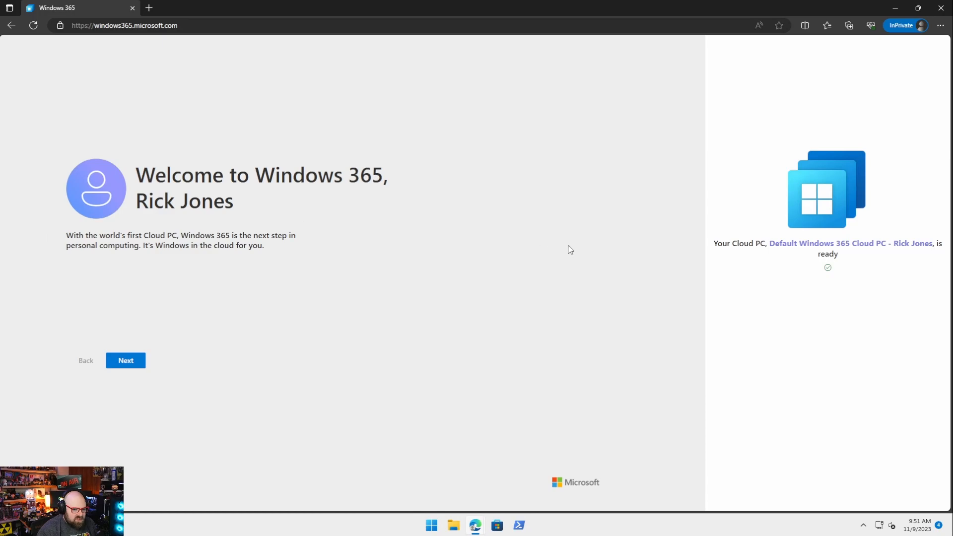
Step: Click through the Windows 365 introduction pages to reach the home page
{"action": "left_click", "coordinate": [126, 366]}
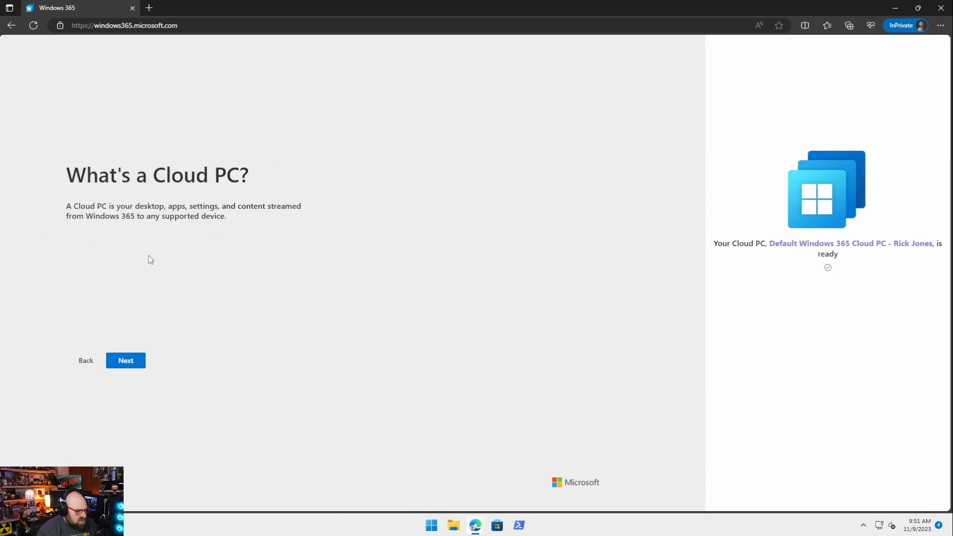
{"action": "left_click", "coordinate": [137, 363]}
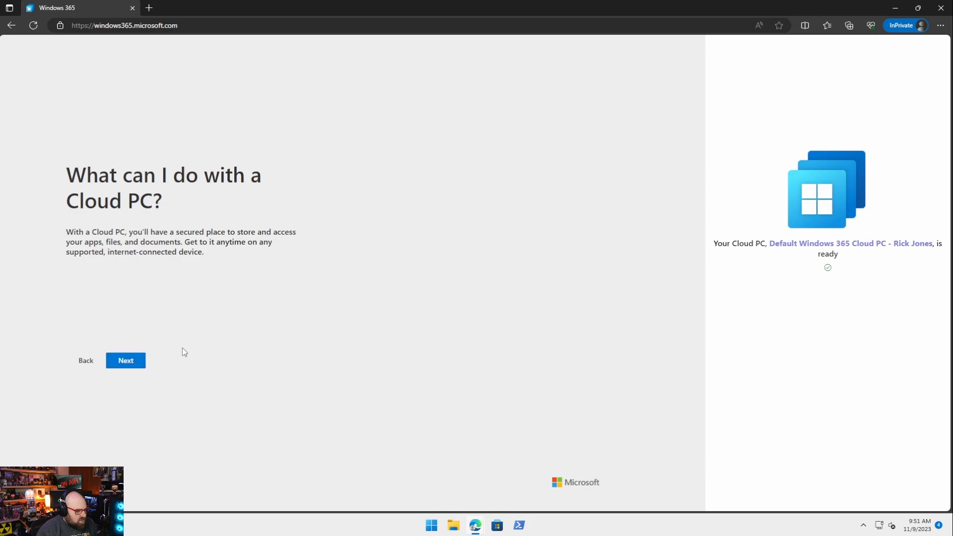
{"action": "left_click", "coordinate": [128, 361]}
{"action": "left_click", "coordinate": [131, 363]}
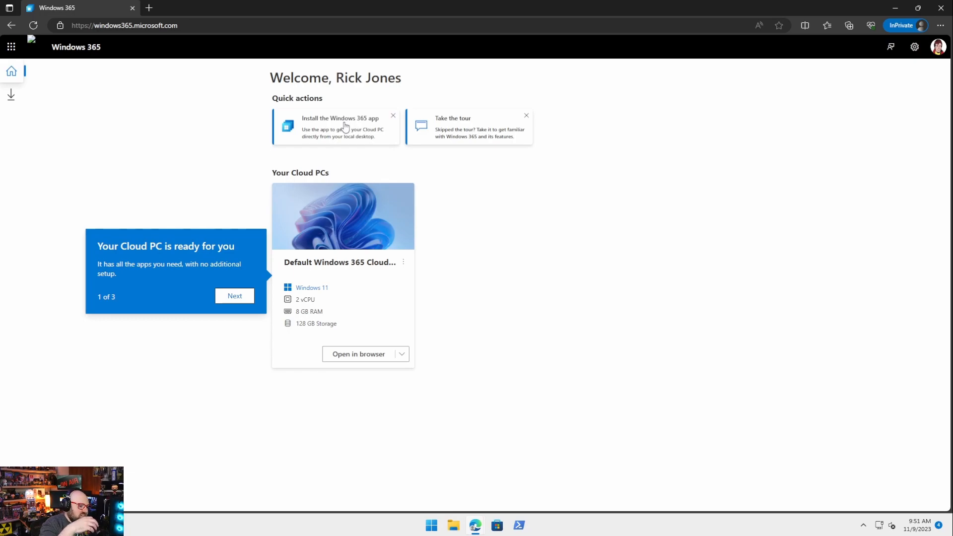
Step: Step through the home-page tour, dismiss it, and open the Cloud PC in the browser
{"action": "left_click", "coordinate": [228, 301]}
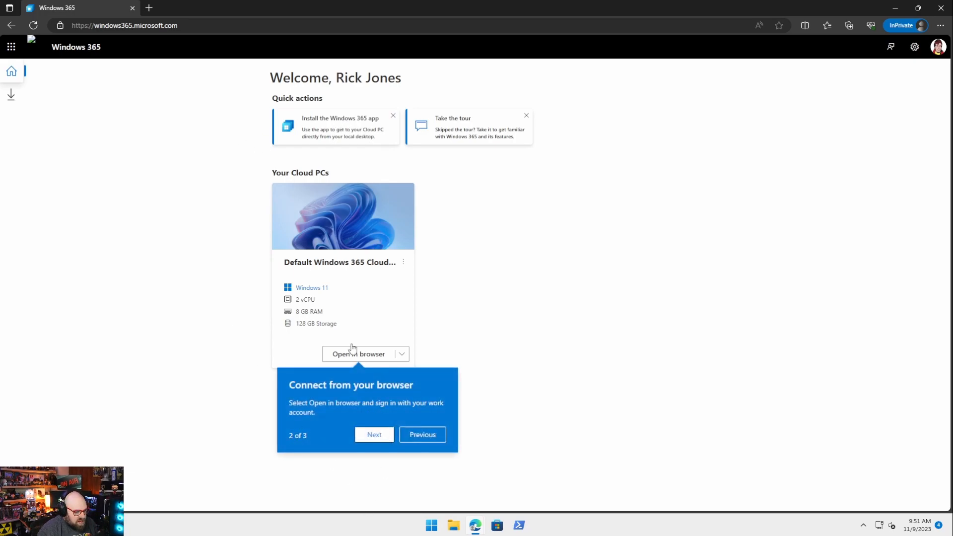
{"action": "left_click", "coordinate": [382, 438]}
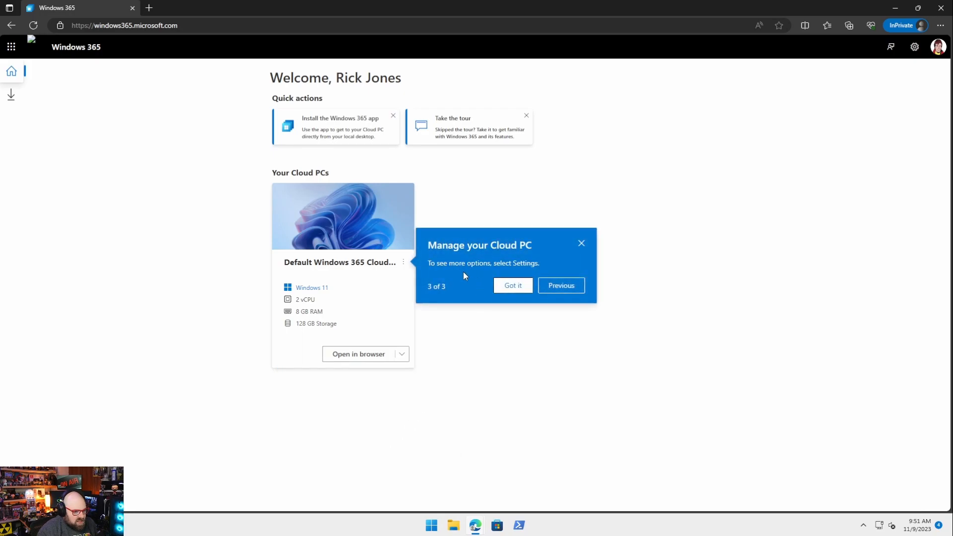
{"action": "left_click", "coordinate": [521, 289]}
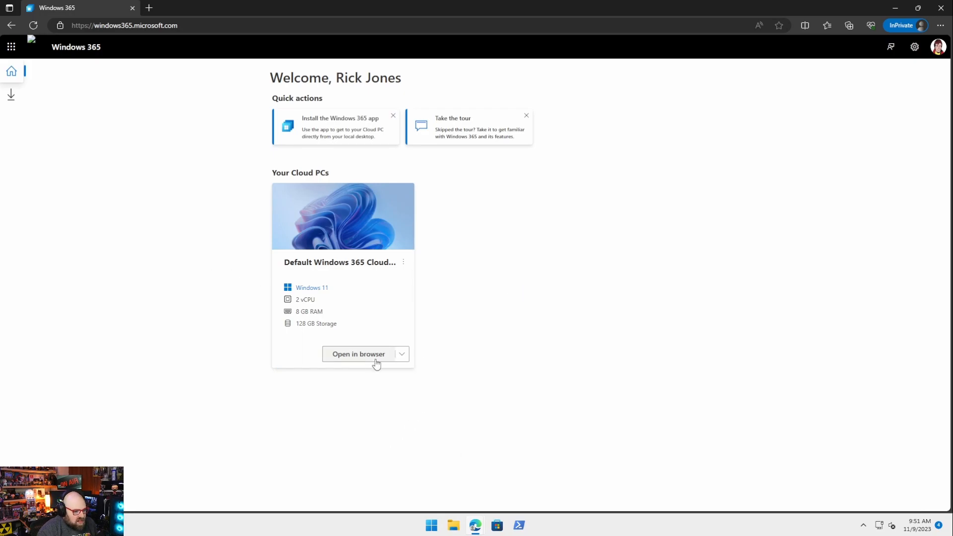
{"action": "left_click", "coordinate": [341, 355]}
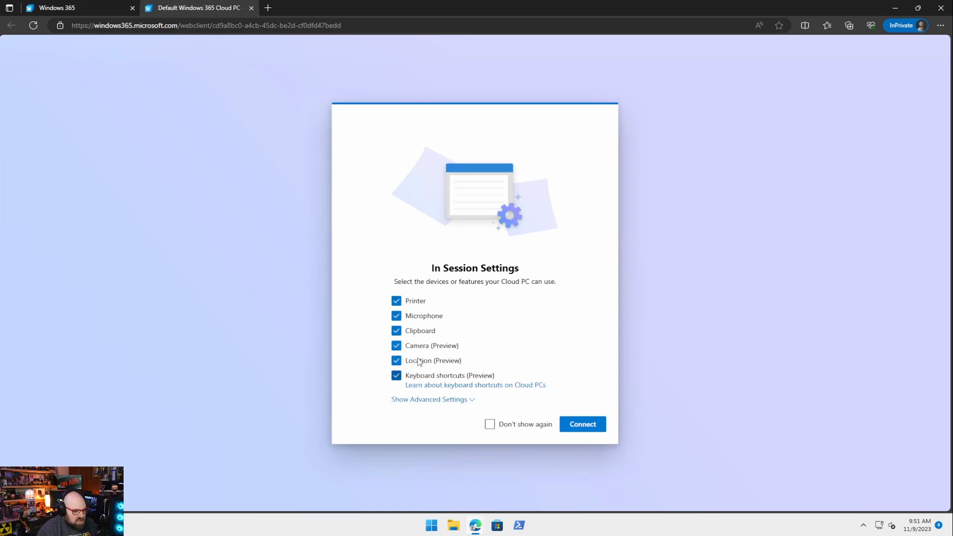
Step: Expand the advanced session settings, connect, and enter the work account password to reach the desktop
{"action": "left_click", "coordinate": [464, 401]}
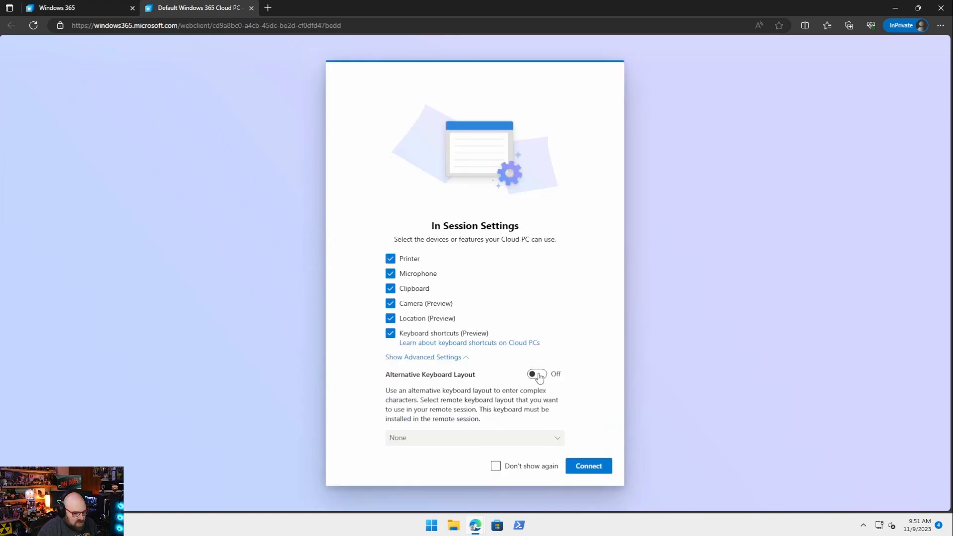
{"action": "left_click", "coordinate": [590, 467]}
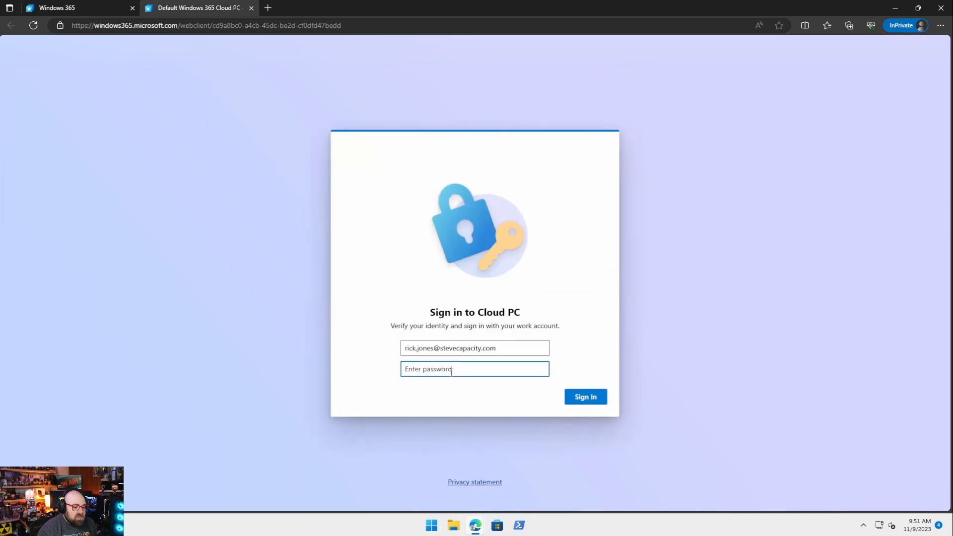
{"action": "type", "text": "•"}
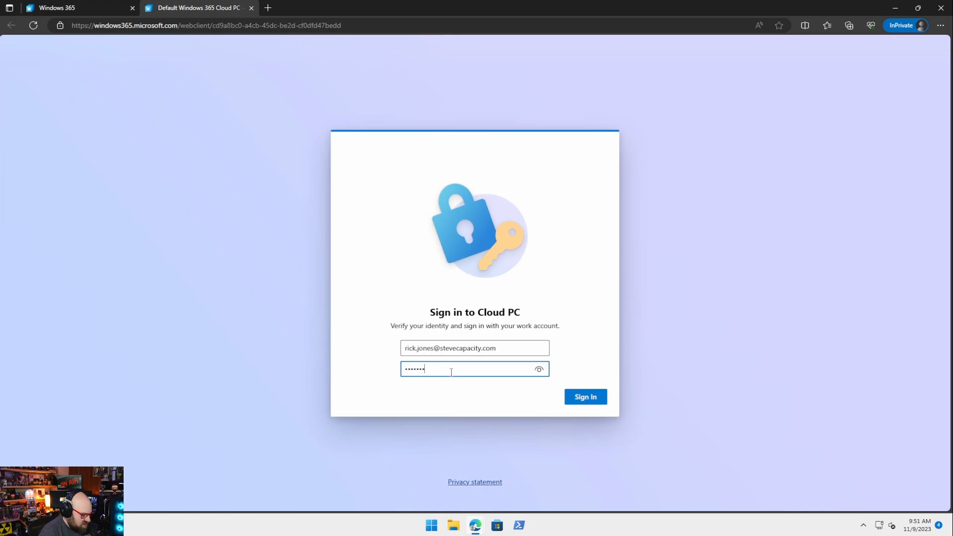
{"action": "key", "text": "Return"}
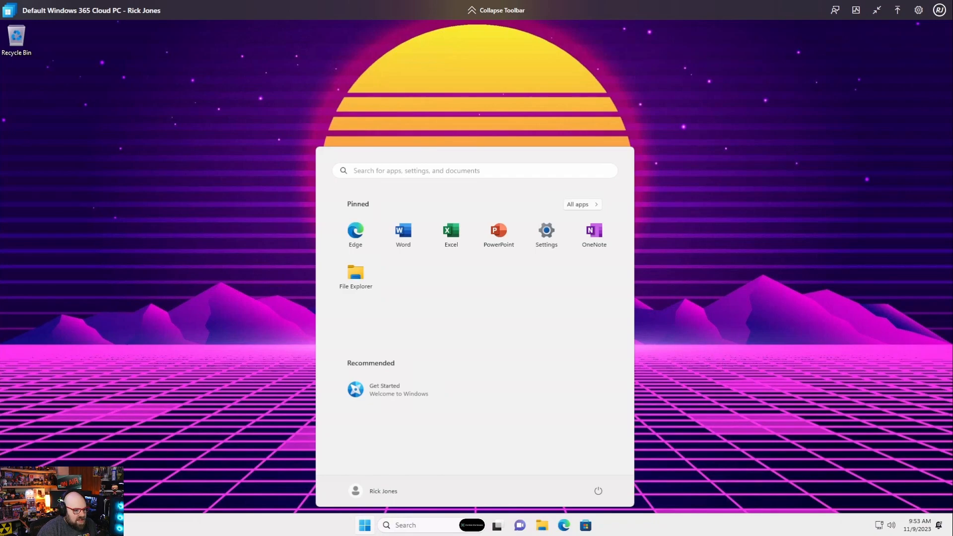
Step: Turn off Do not disturb in the Cloud PC's notification center
{"action": "left_click", "coordinate": [667, 250]}
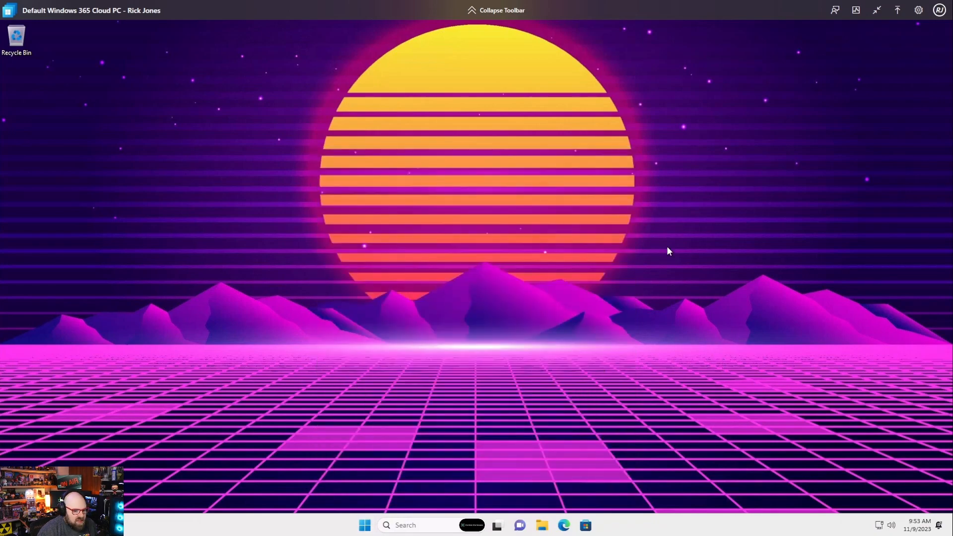
{"action": "left_click", "coordinate": [938, 530]}
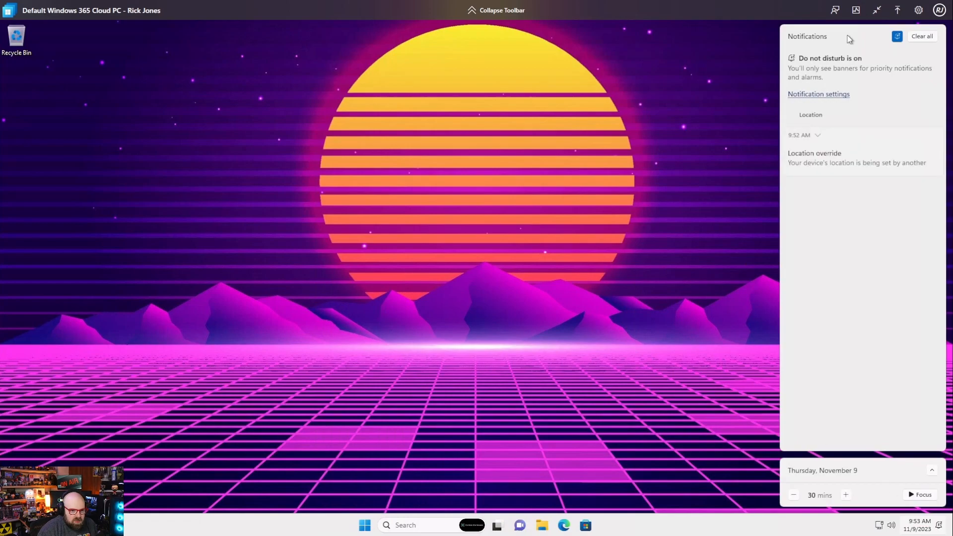
{"action": "left_click", "coordinate": [897, 36]}
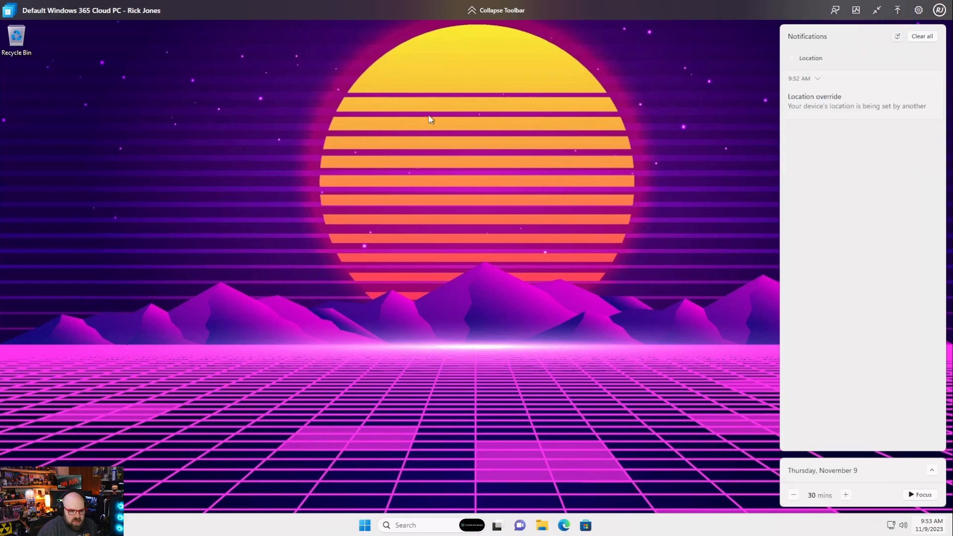
{"action": "left_click", "coordinate": [435, 149]}
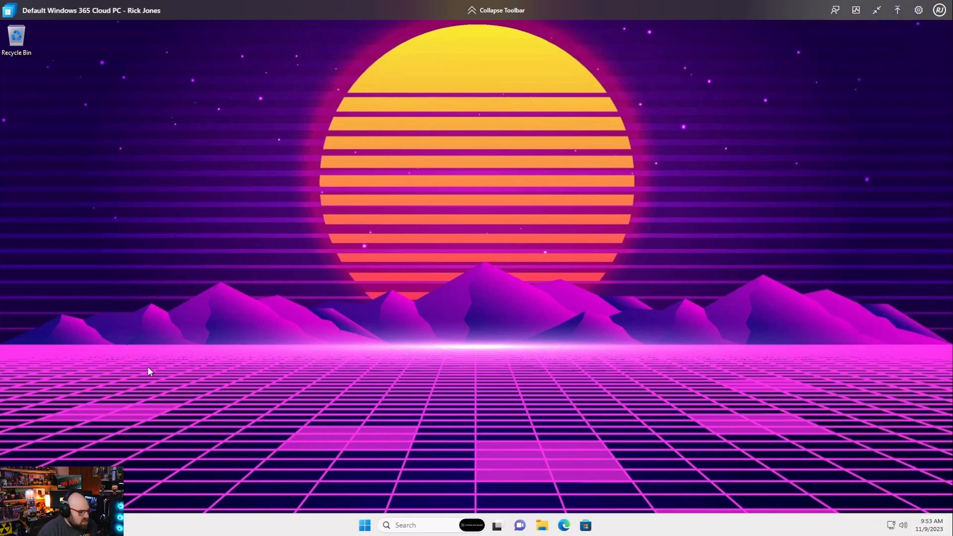
Step: Launch Word from Start, confirm it uses the work account, then close Word
{"action": "left_click", "coordinate": [364, 527]}
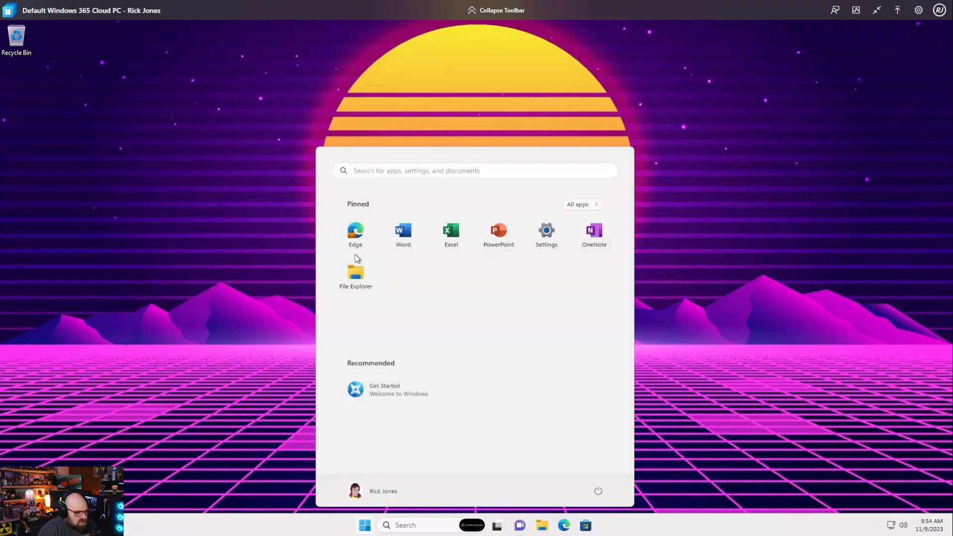
{"action": "left_click", "coordinate": [399, 233]}
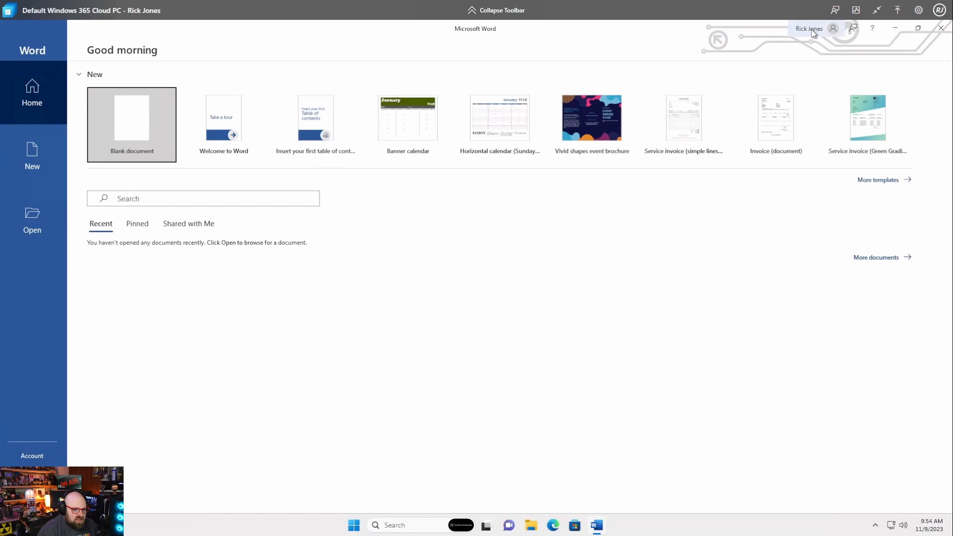
{"action": "left_click", "coordinate": [810, 29]}
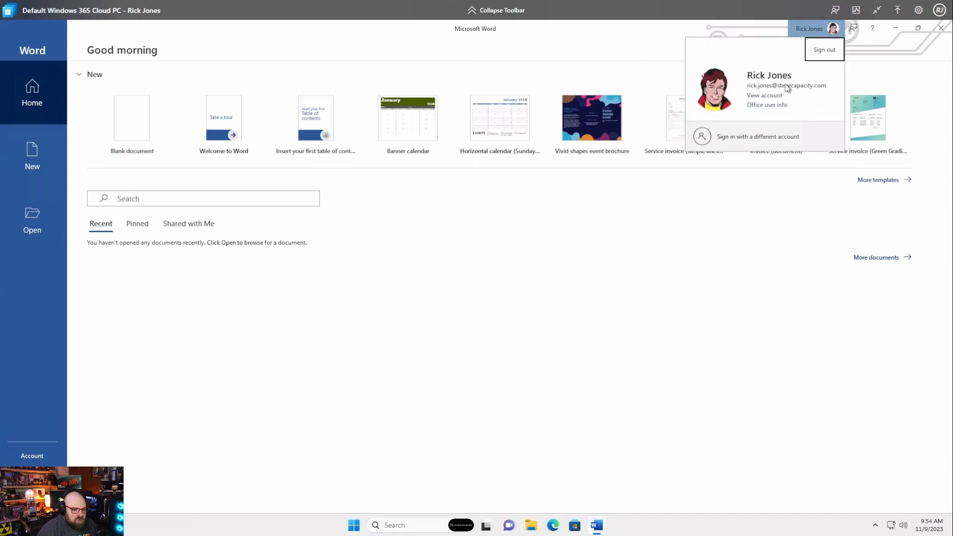
{"action": "left_click", "coordinate": [534, 258]}
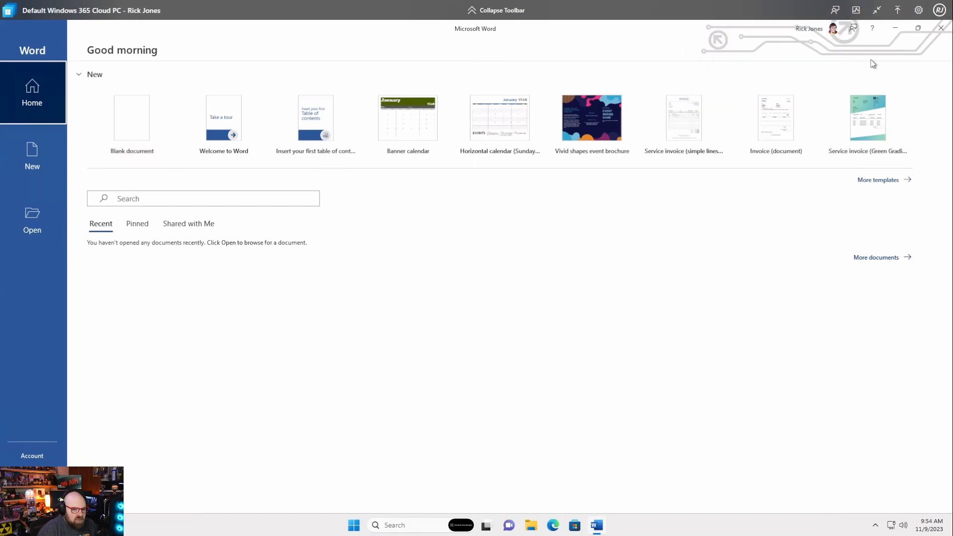
{"action": "left_click", "coordinate": [942, 33]}
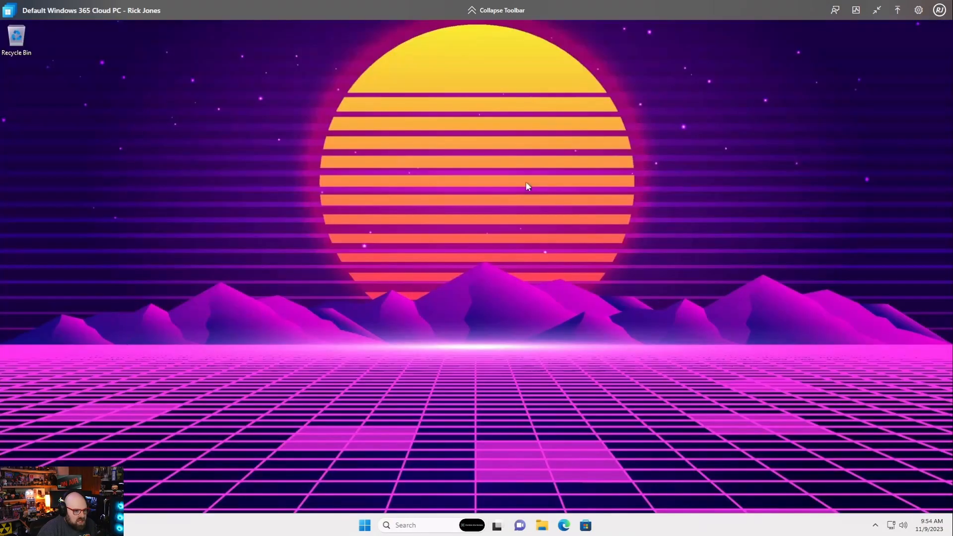
Step: Browse the full All apps list in Start, then close the Start menu
{"action": "left_click", "coordinate": [365, 525]}
{"action": "left_click", "coordinate": [581, 205]}
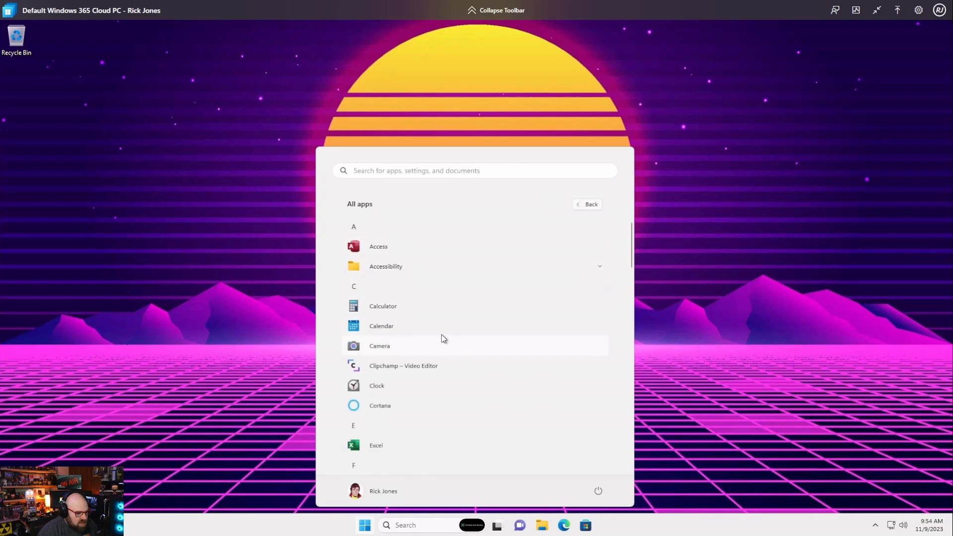
{"action": "scroll", "coordinate": [442, 335], "scroll_direction": "down", "scroll_amount": 5}
{"action": "scroll", "coordinate": [443, 338], "scroll_direction": "down", "scroll_amount": 4}
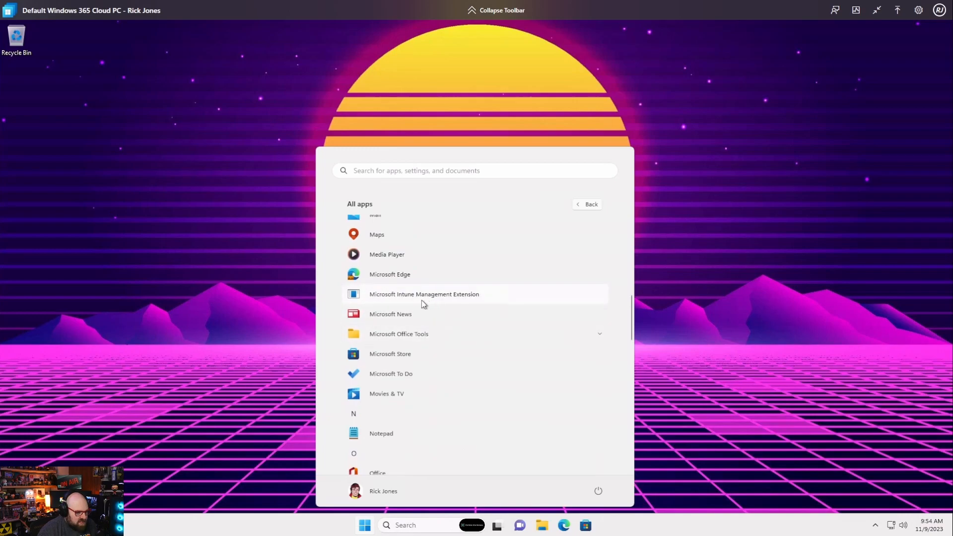
{"action": "scroll", "coordinate": [484, 322], "scroll_direction": "down", "scroll_amount": 1}
{"action": "scroll", "coordinate": [480, 319], "scroll_direction": "down", "scroll_amount": 3}
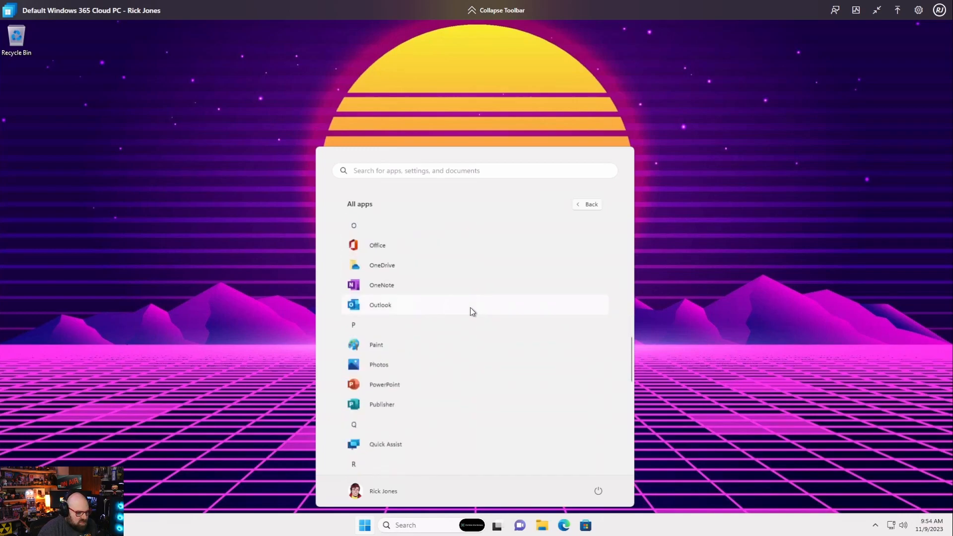
{"action": "scroll", "coordinate": [414, 434], "scroll_direction": "down", "scroll_amount": 2}
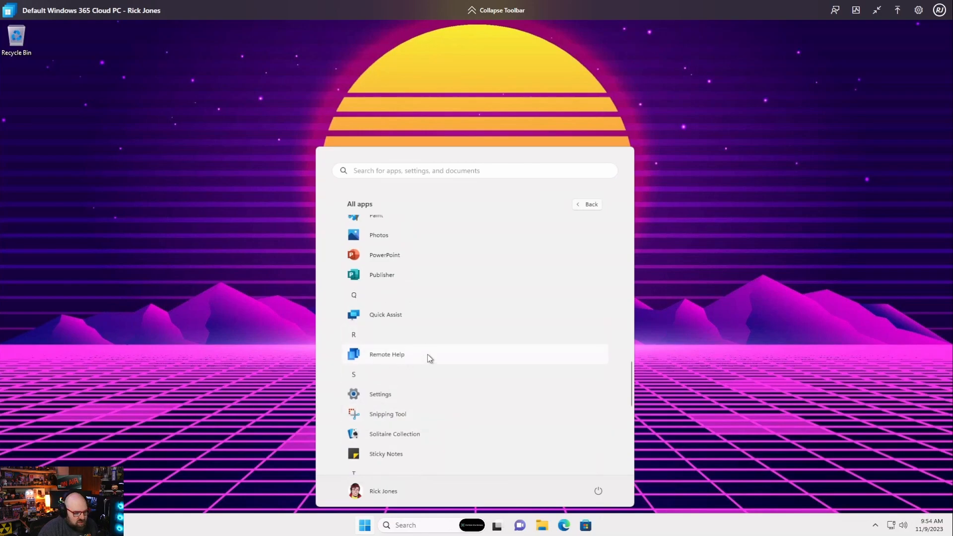
{"action": "left_click", "coordinate": [764, 341]}
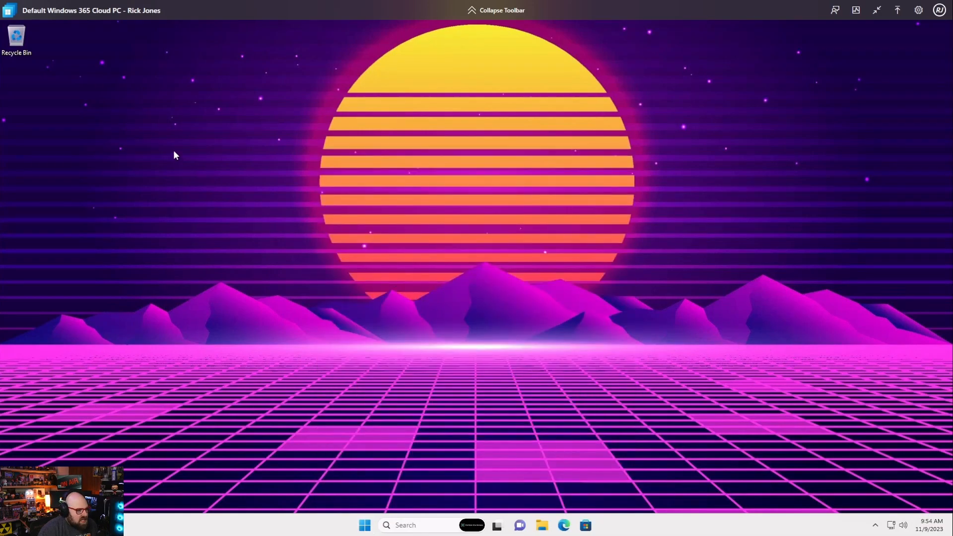
Step: Launch Edge on the Cloud PC, accept the synced work profile, and skip Google data import
{"action": "left_click", "coordinate": [563, 525]}
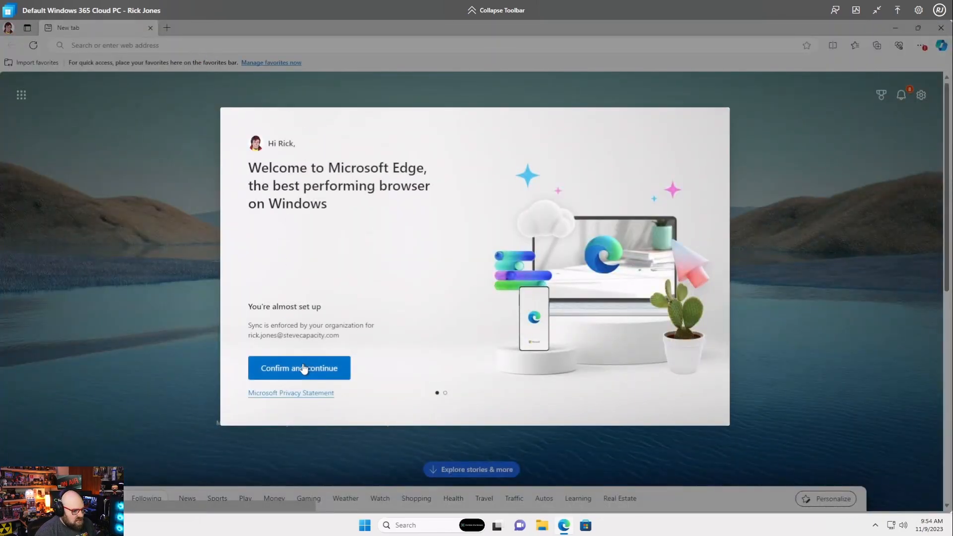
{"action": "left_click", "coordinate": [304, 369]}
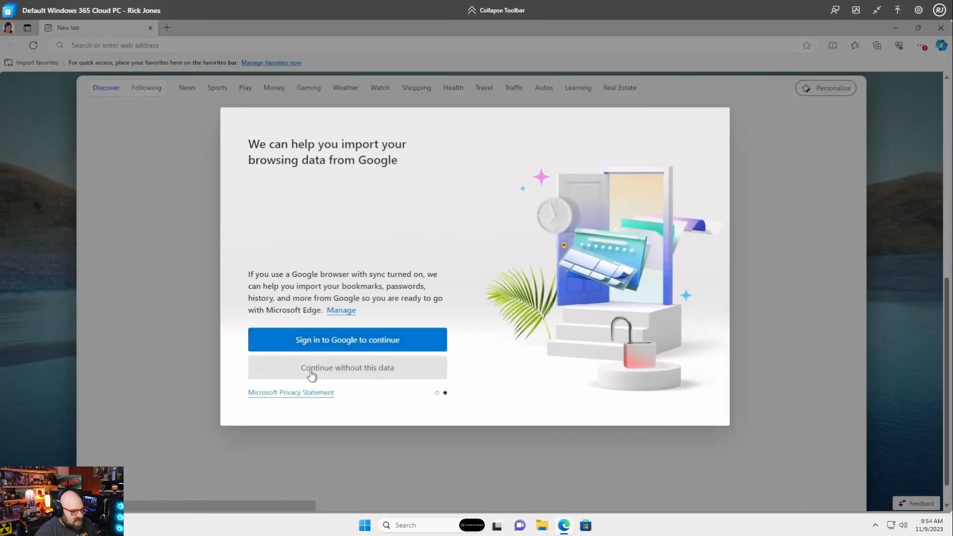
{"action": "left_click", "coordinate": [311, 371]}
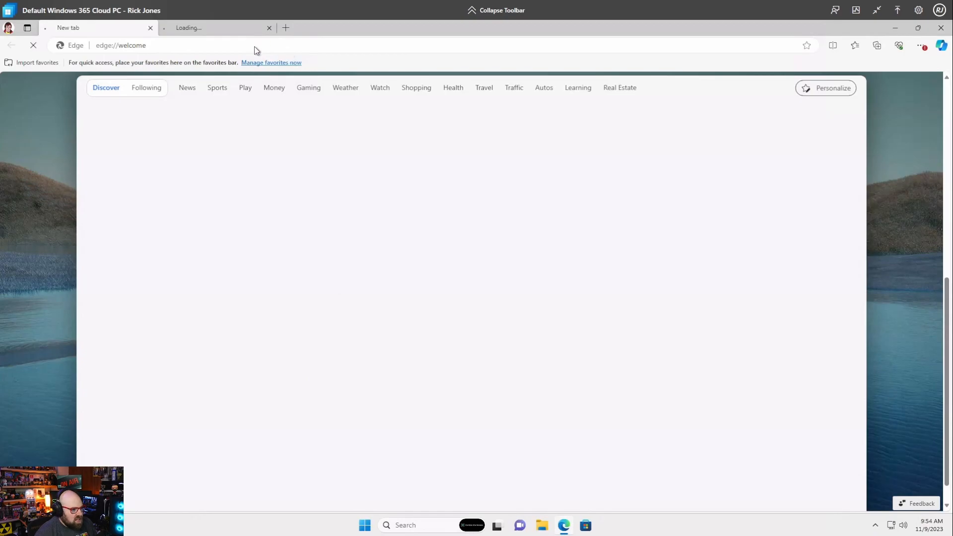
Step: Visit getrubix.com in Edge and scroll through the page
{"action": "left_click", "coordinate": [131, 45]}
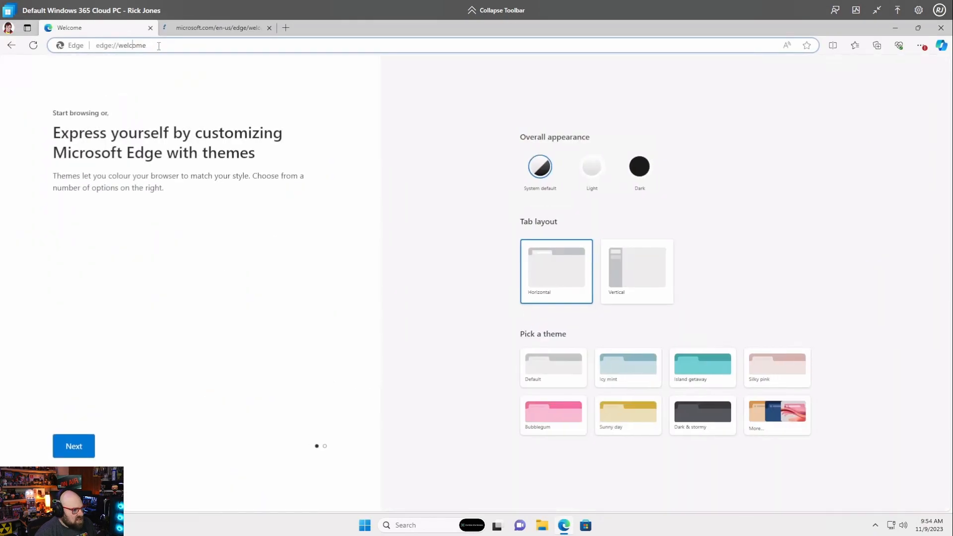
{"action": "left_click", "coordinate": [159, 45]}
{"action": "type", "text": "get"}
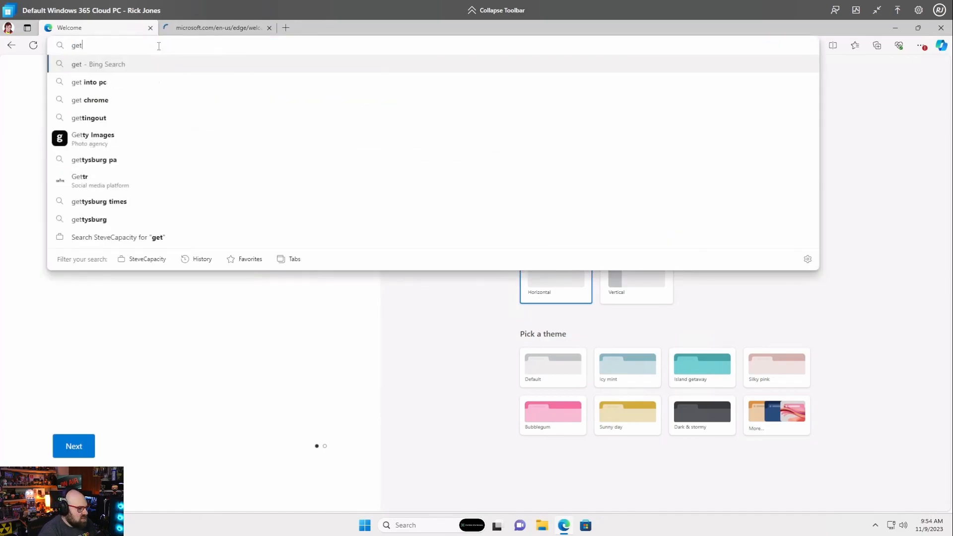
{"action": "type", "text": "rubix.com"}
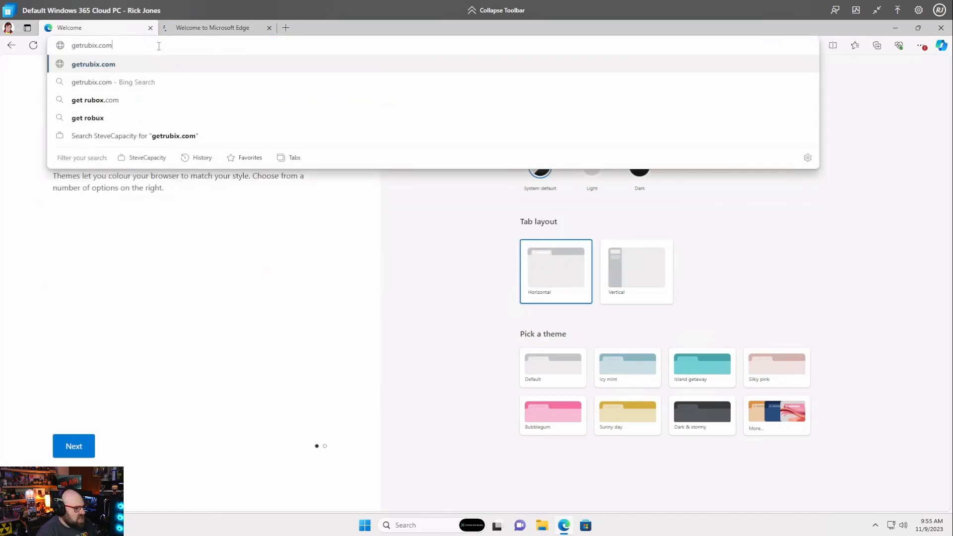
{"action": "key", "text": "Return"}
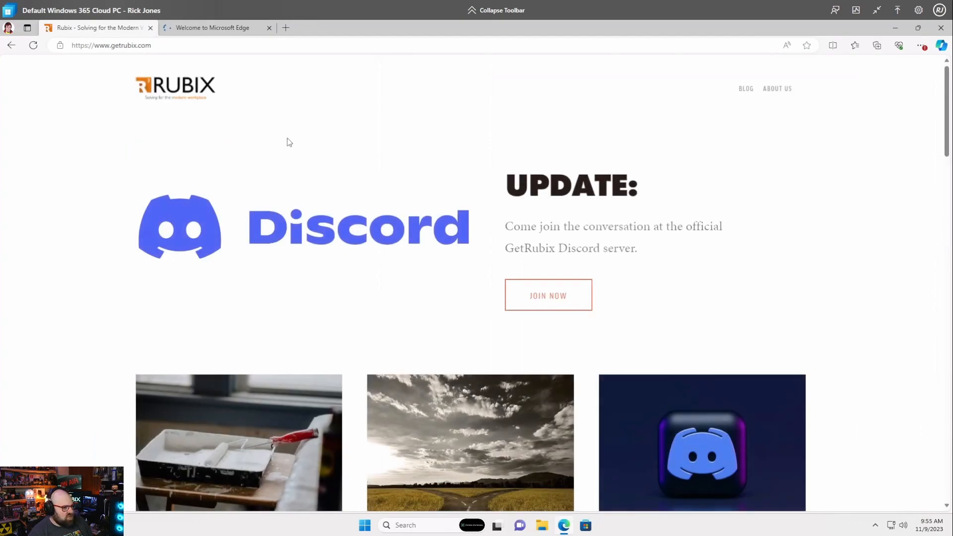
{"action": "scroll", "coordinate": [686, 448], "scroll_direction": "down", "scroll_amount": 7}
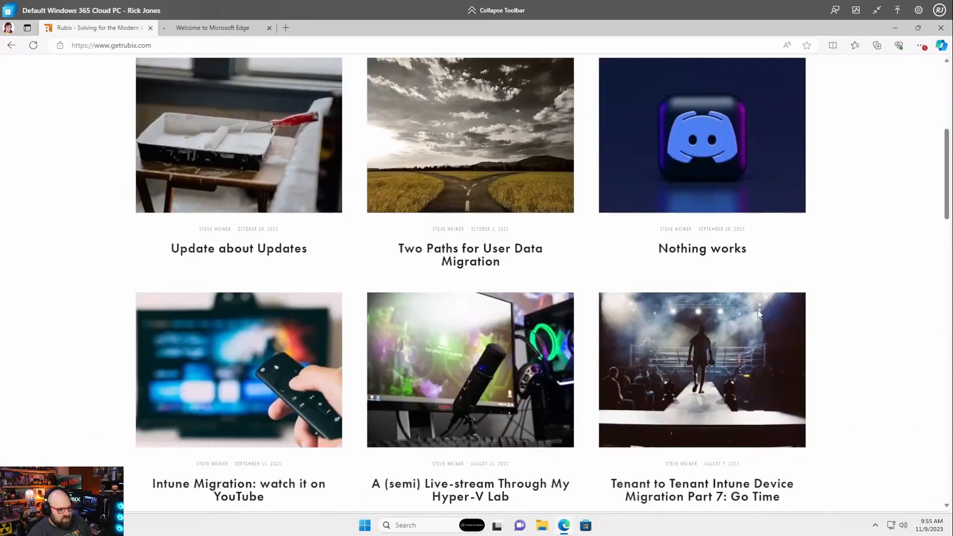
{"action": "scroll", "coordinate": [757, 314], "scroll_direction": "down", "scroll_amount": 5}
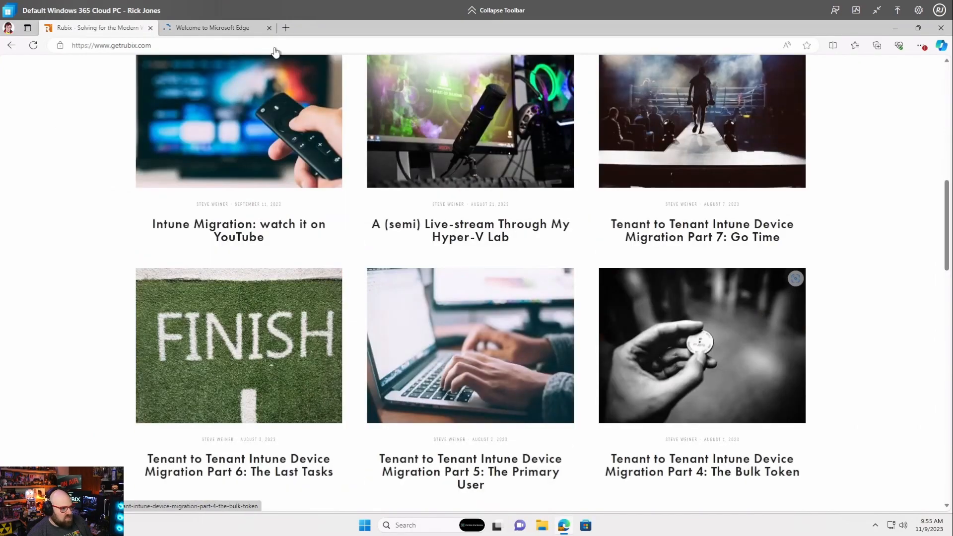
{"action": "scroll", "coordinate": [757, 314], "scroll_direction": "up", "scroll_amount": 4}
Step: Load myapps.microsoft.com in the Welcome to Microsoft Edge tab
{"action": "left_click", "coordinate": [207, 28]}
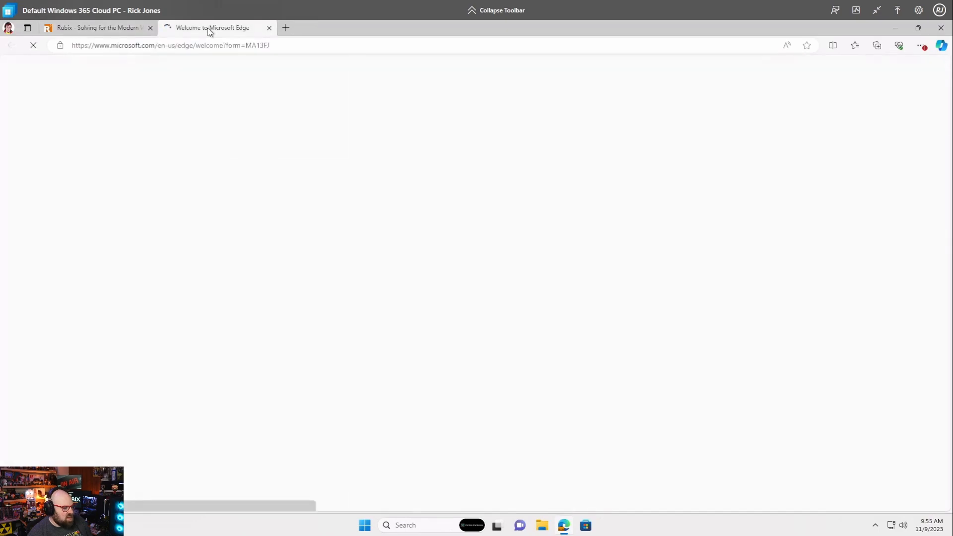
{"action": "left_click", "coordinate": [206, 45]}
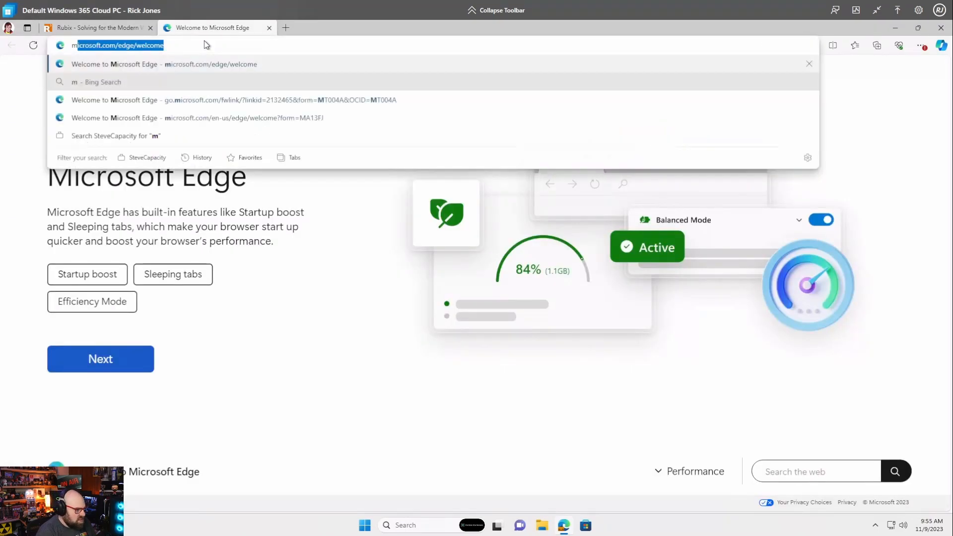
{"action": "type", "text": "myappa"}
{"action": "key", "text": "BackSpace"}
{"action": "type", "text": "s.micro"}
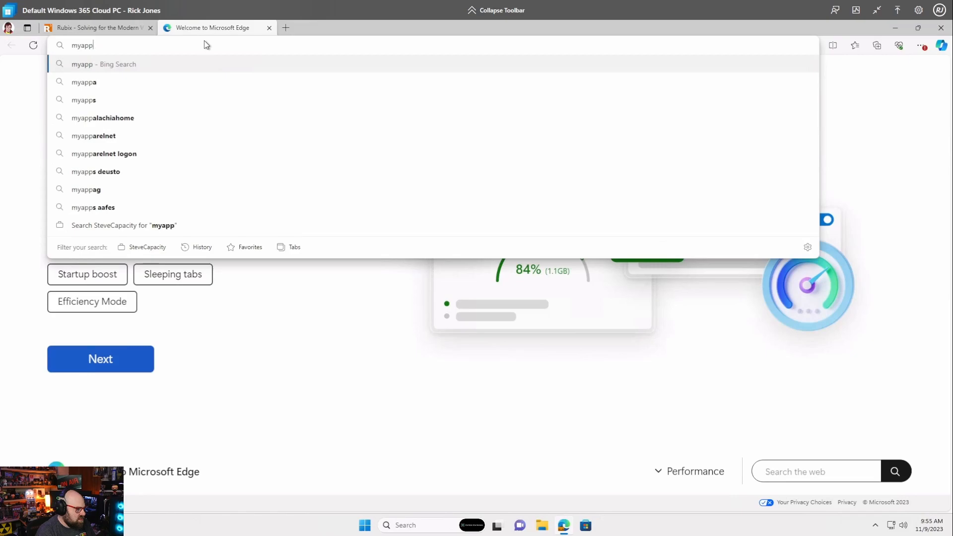
{"action": "type", "text": "soft.com"}
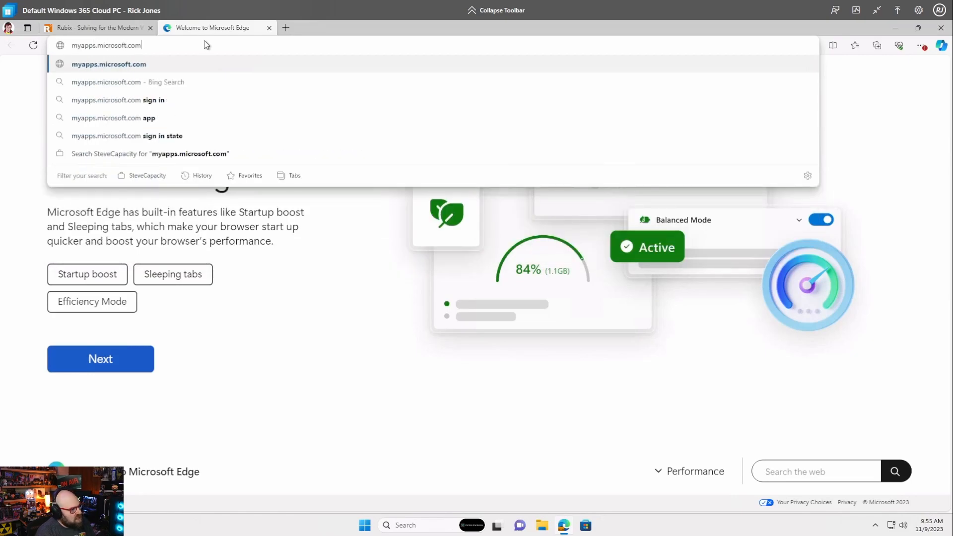
{"action": "key", "text": "Return"}
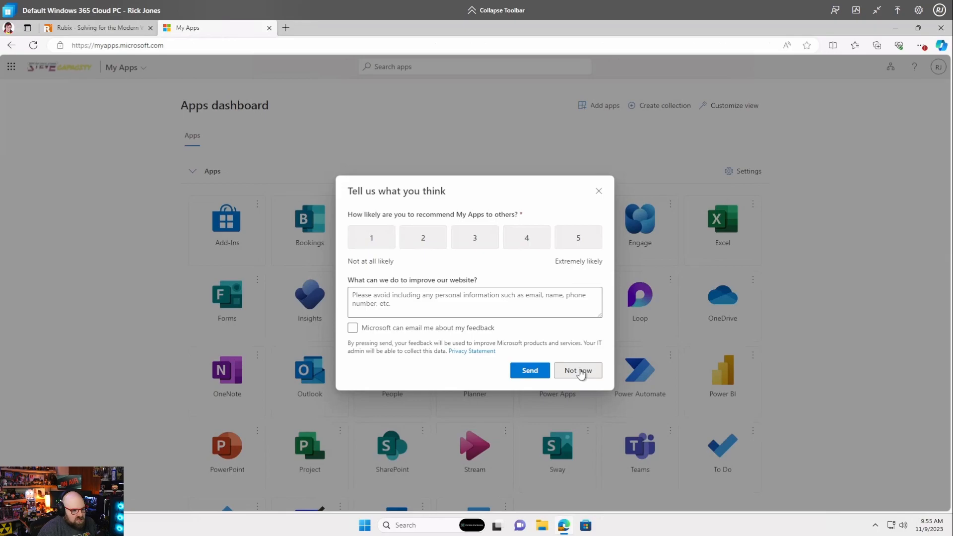
Step: Dismiss the My Apps feedback survey, scroll the app tiles, and minimize Edge
{"action": "left_click", "coordinate": [579, 371]}
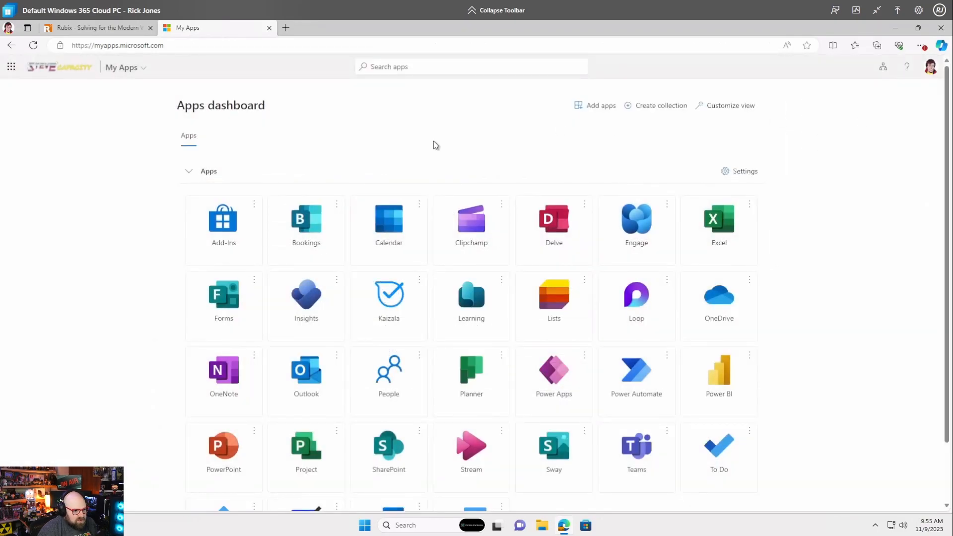
{"action": "scroll", "coordinate": [434, 146], "scroll_direction": "down", "scroll_amount": 3}
{"action": "scroll", "coordinate": [434, 145], "scroll_direction": "up", "scroll_amount": 3}
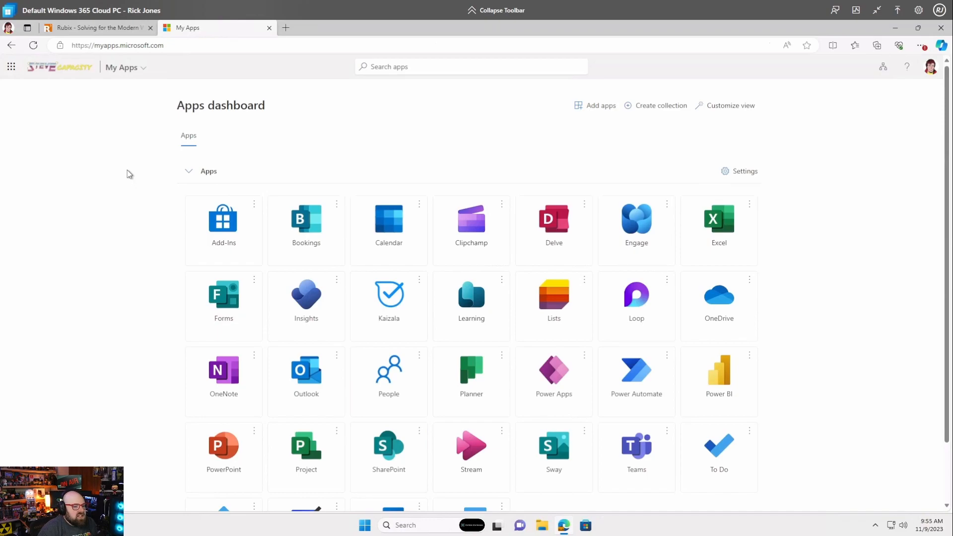
{"action": "right_click", "coordinate": [127, 169]}
{"action": "left_click", "coordinate": [117, 154]}
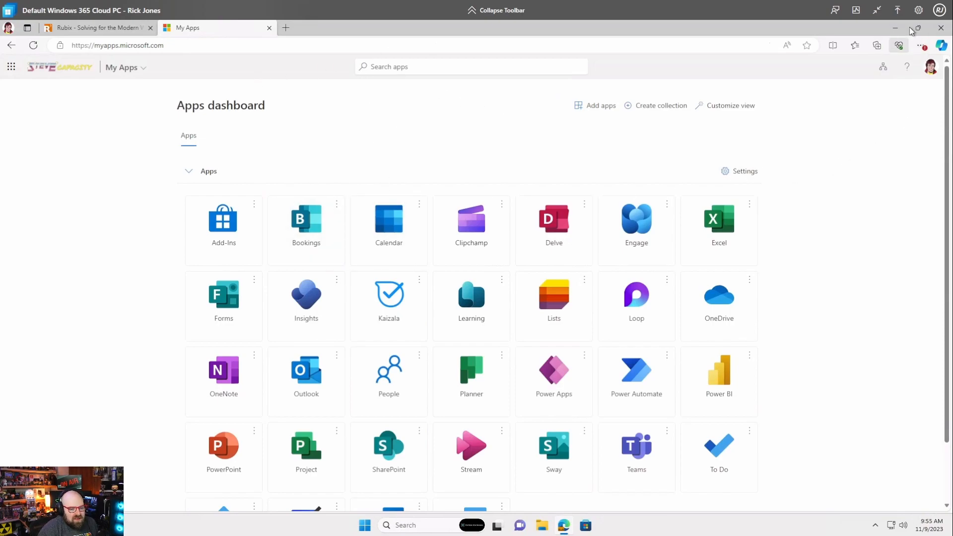
{"action": "left_click", "coordinate": [895, 29]}
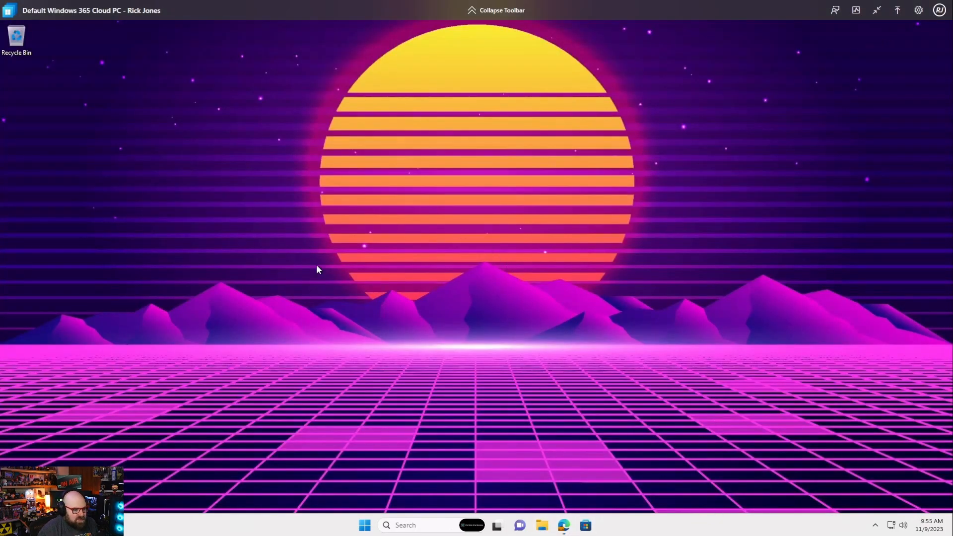
Step: Open File Explorer and go to This PC > Windows (C:) to see its 8 folders
{"action": "key", "text": "super+e"}
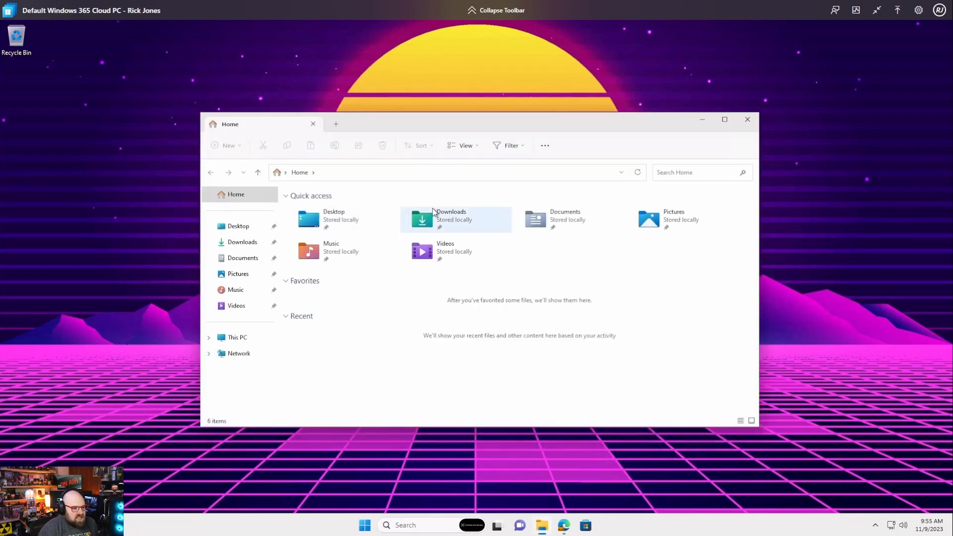
{"action": "left_click", "coordinate": [239, 337]}
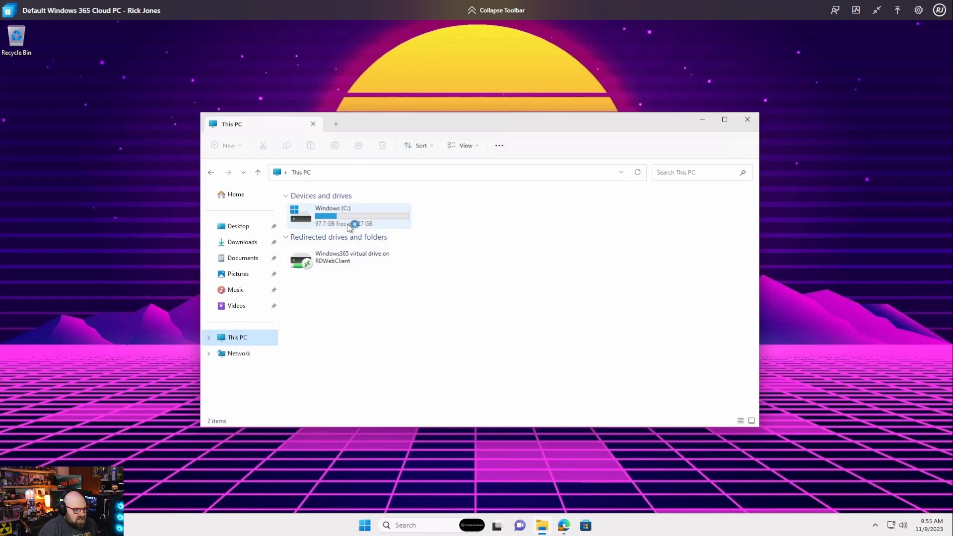
{"action": "double_click", "coordinate": [366, 219]}
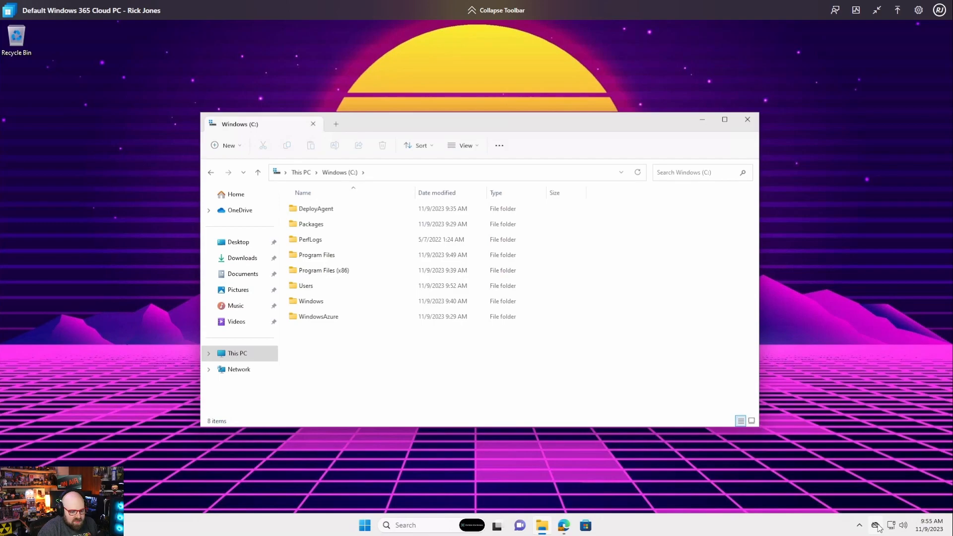
Step: Show the hidden notification-area icons, then hide them again
{"action": "mouse_move", "coordinate": [877, 526]}
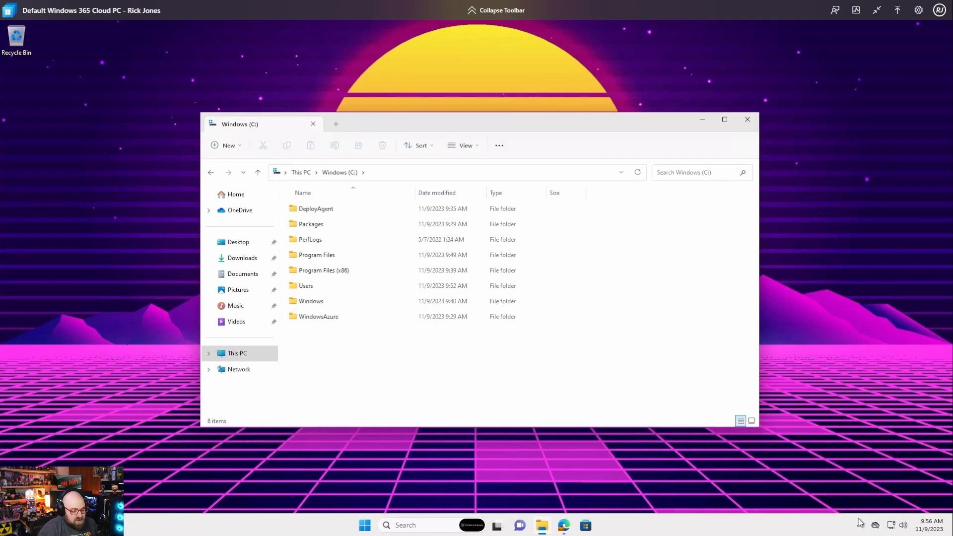
{"action": "left_click", "coordinate": [859, 527]}
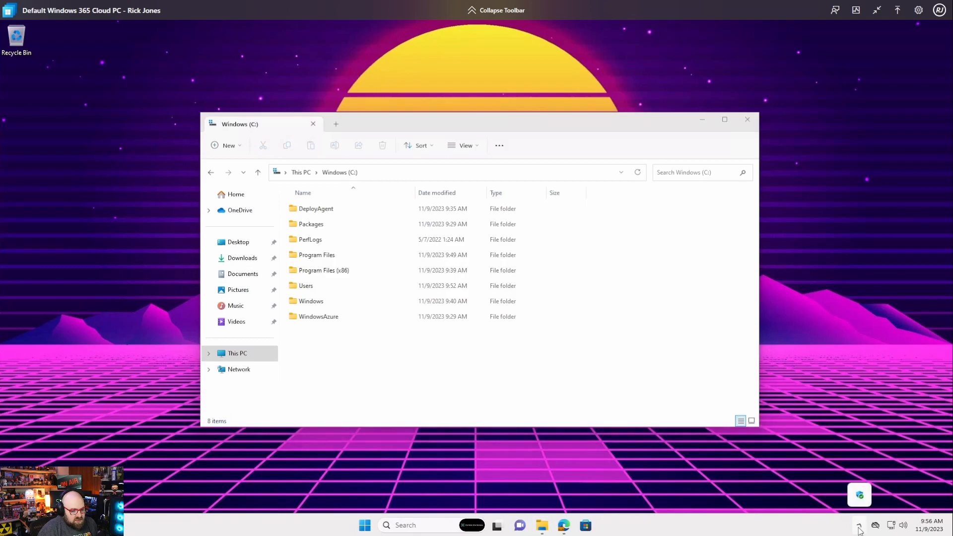
{"action": "left_click", "coordinate": [636, 453]}
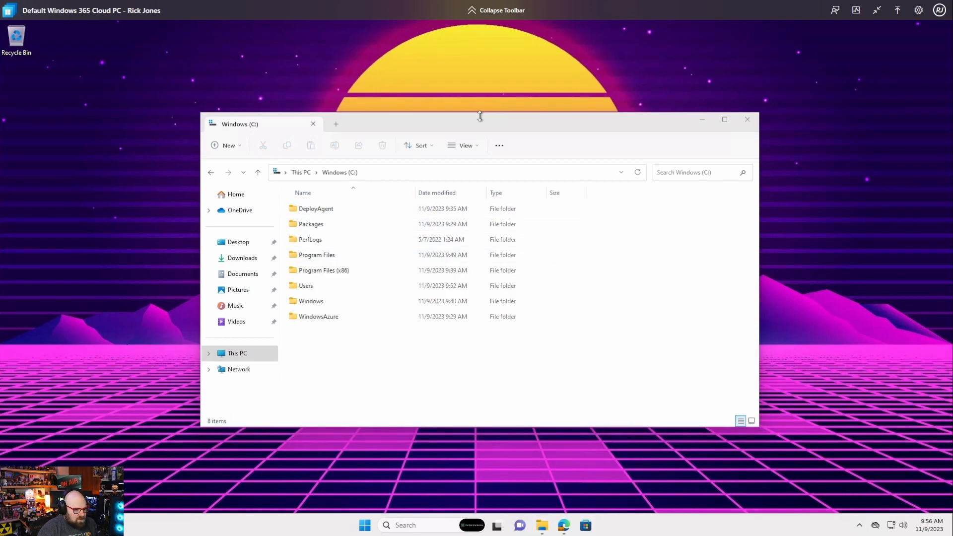
Step: Check the notifications and calendar panel, close the Teams window, and reveal the hidden tray icons
{"action": "left_click", "coordinate": [932, 530]}
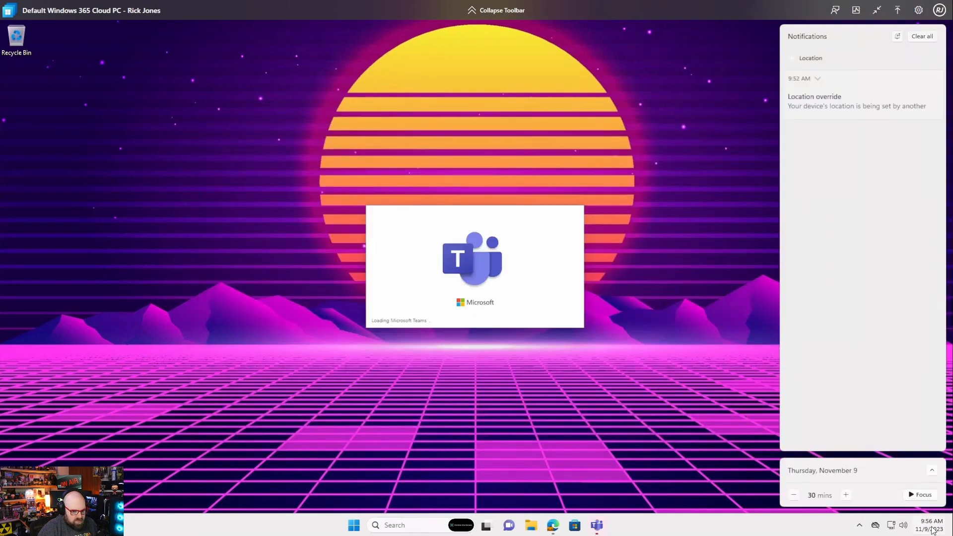
{"action": "left_click", "coordinate": [590, 397]}
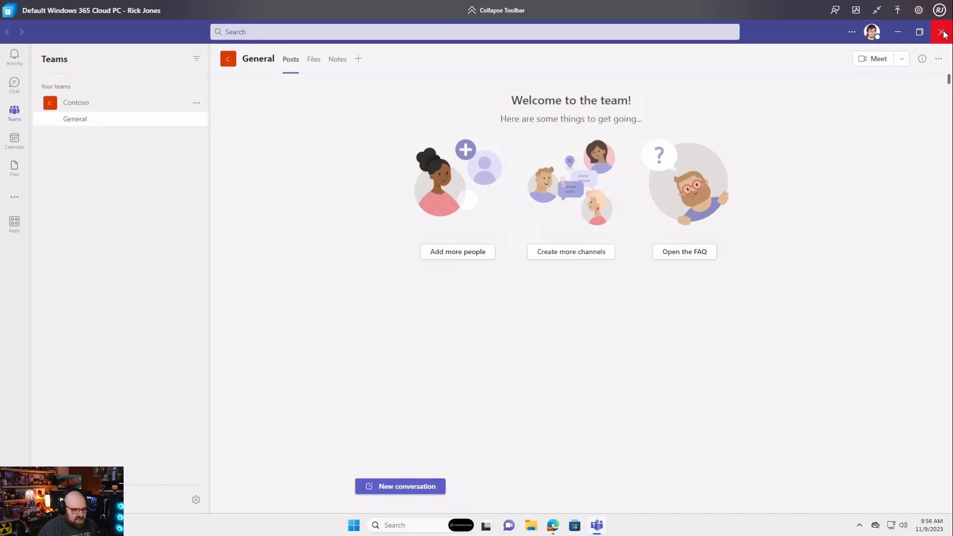
{"action": "left_click", "coordinate": [941, 32]}
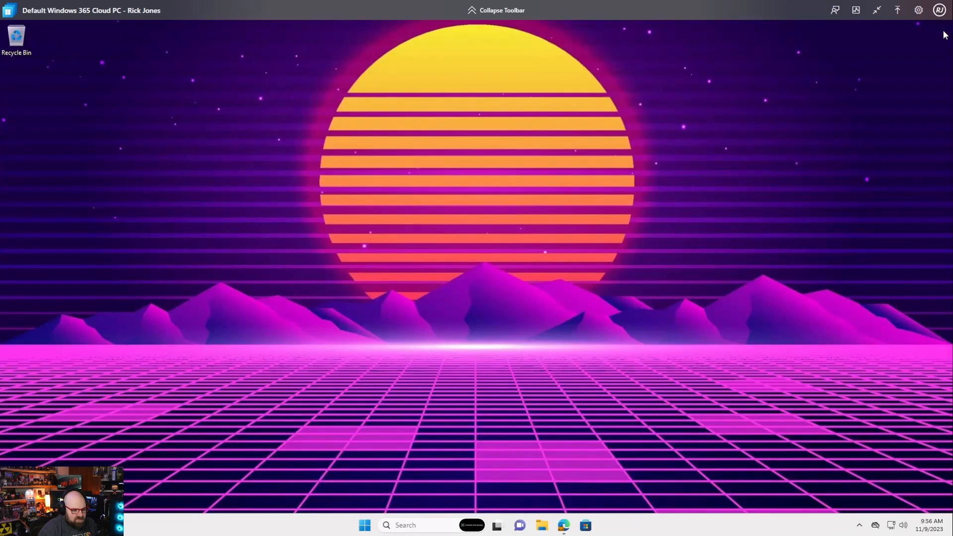
{"action": "left_click", "coordinate": [859, 525]}
Step: Hide the tray icons, open and close Start, then exit the Cloud PC's full screen mode
{"action": "left_click", "coordinate": [498, 386]}
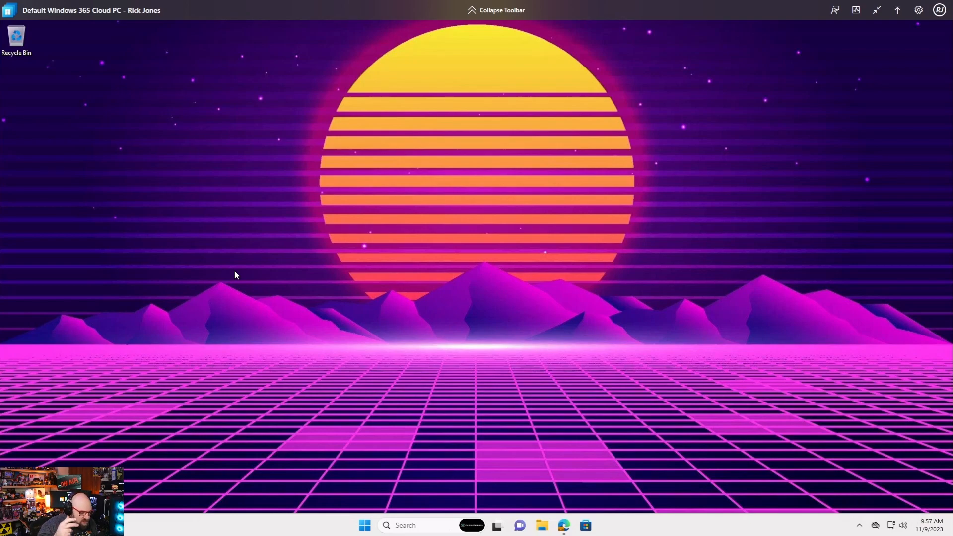
{"action": "left_click", "coordinate": [363, 527]}
{"action": "left_click", "coordinate": [216, 156]}
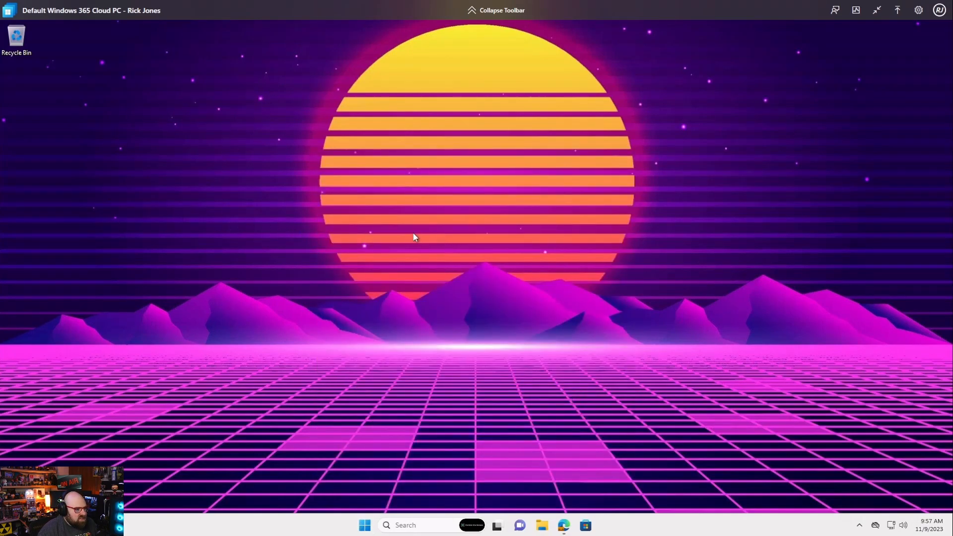
{"action": "left_click", "coordinate": [875, 10]}
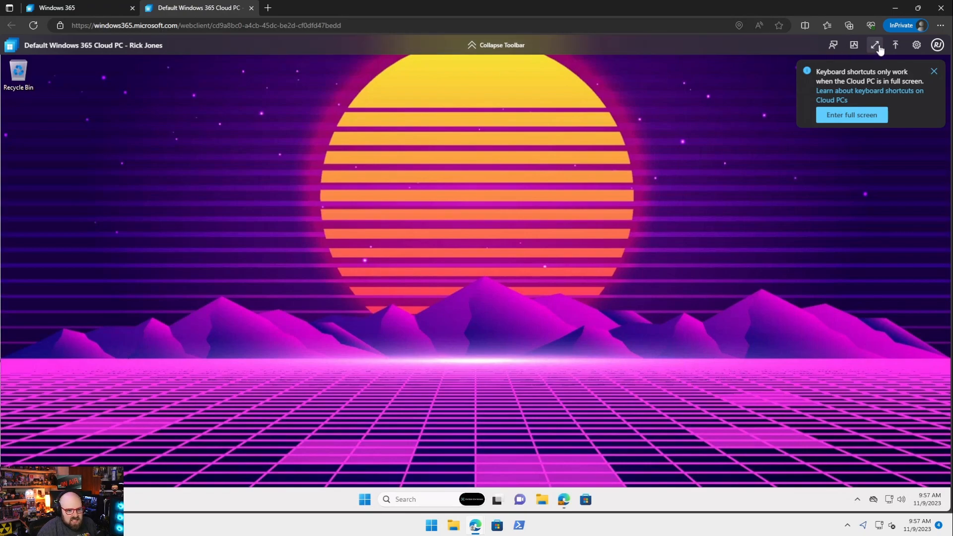
Step: Dismiss the shortcuts notice, check the account details, and leave the Cloud PC session
{"action": "left_click", "coordinate": [933, 72]}
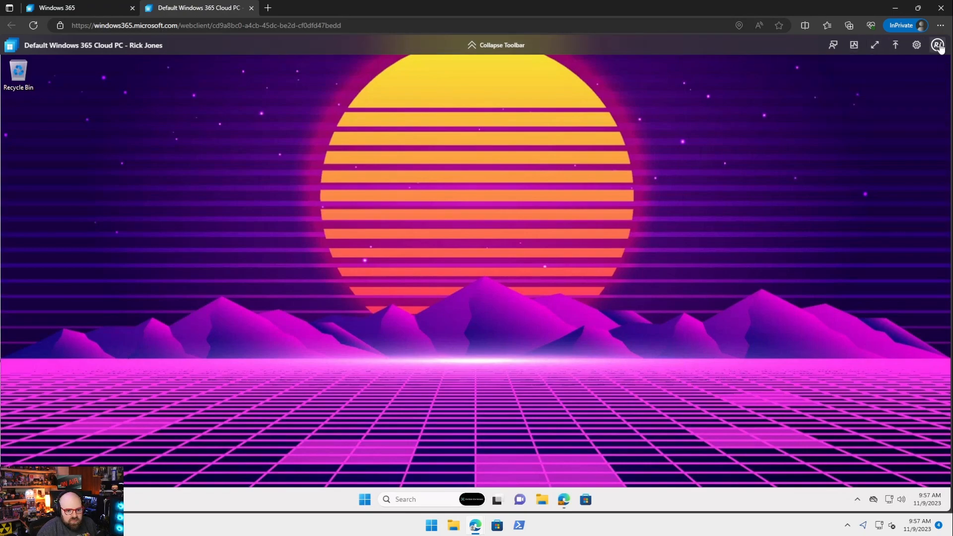
{"action": "left_click", "coordinate": [937, 46]}
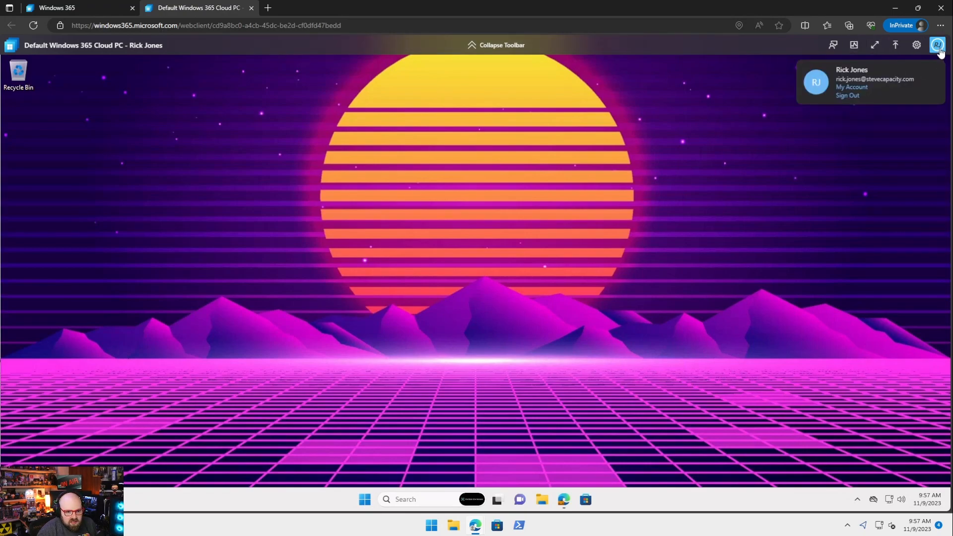
{"action": "left_click", "coordinate": [937, 46]}
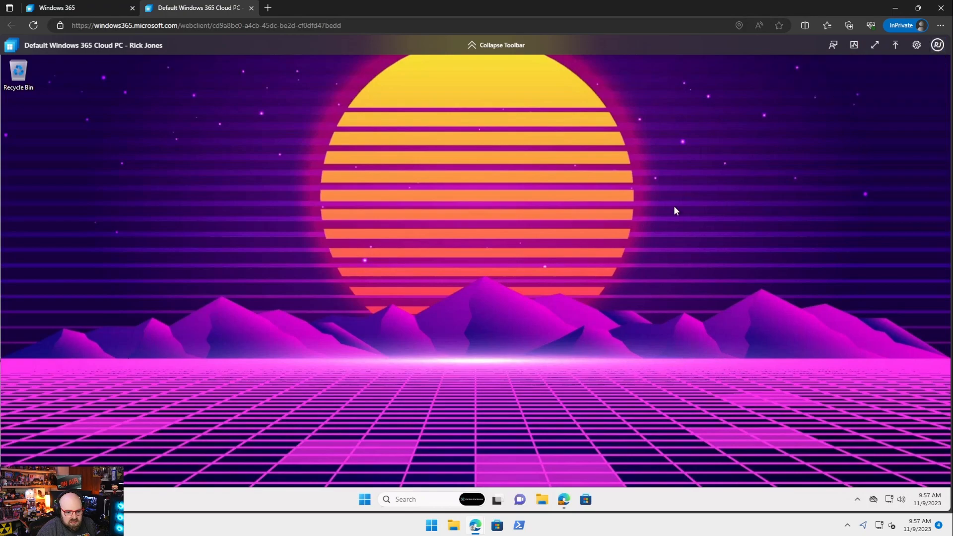
{"action": "left_click", "coordinate": [251, 8]}
{"action": "left_click", "coordinate": [517, 83]}
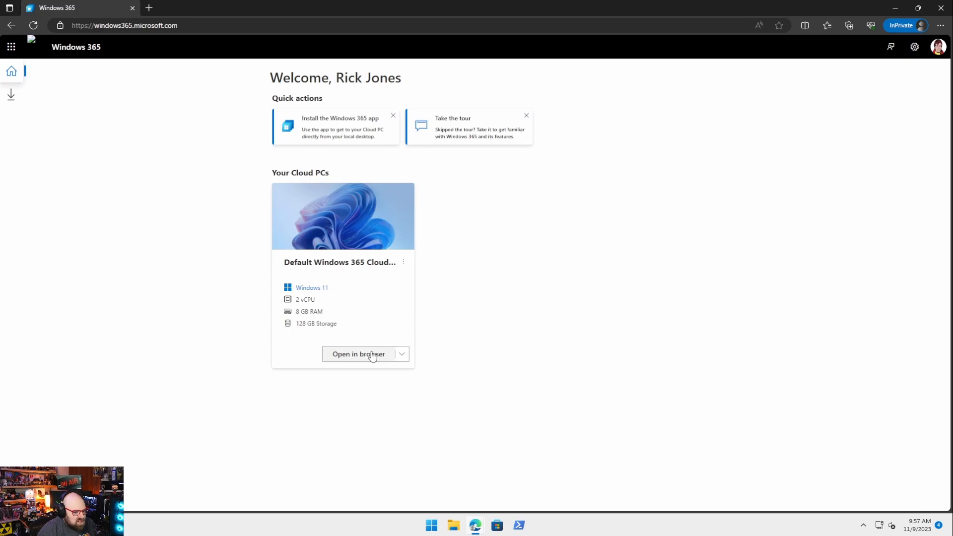
Step: Close the Windows 365 window and refresh W365-CORP-HHH69's Managed Apps, showing three apps awaiting install
{"action": "left_click", "coordinate": [400, 354]}
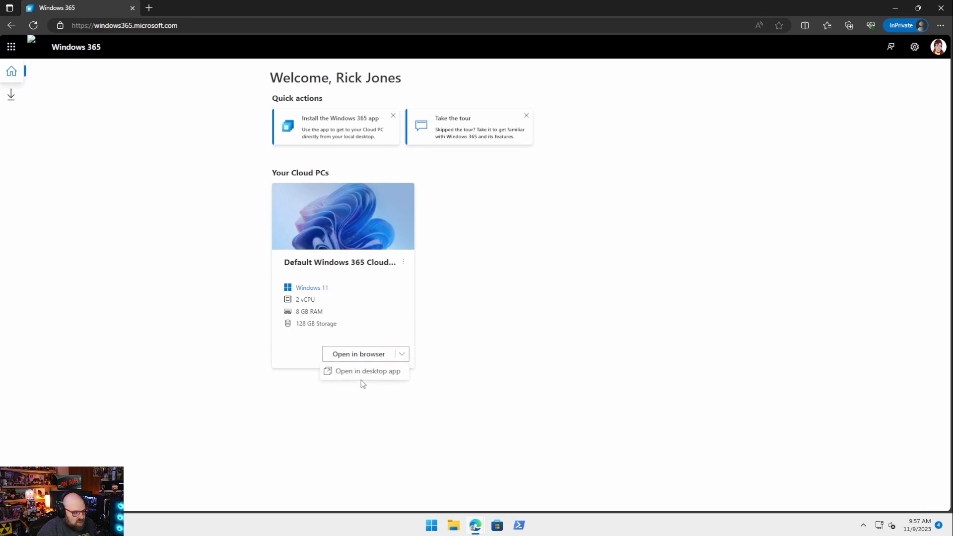
{"action": "left_click", "coordinate": [582, 326]}
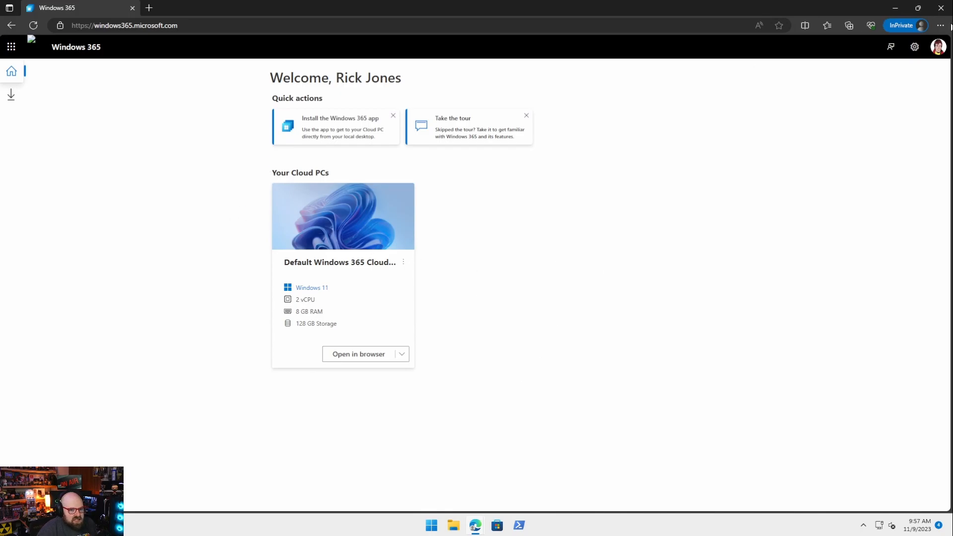
{"action": "left_click", "coordinate": [941, 9]}
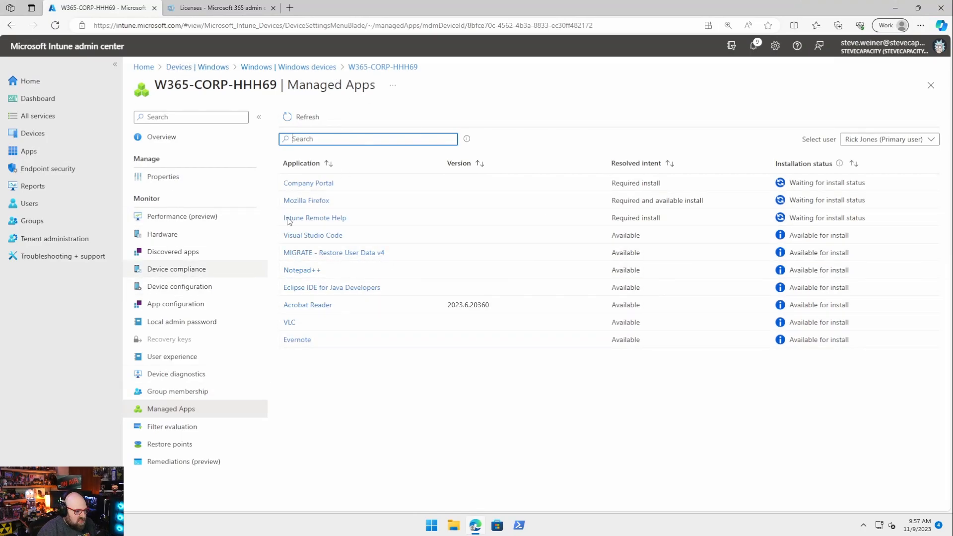
{"action": "left_click", "coordinate": [306, 118]}
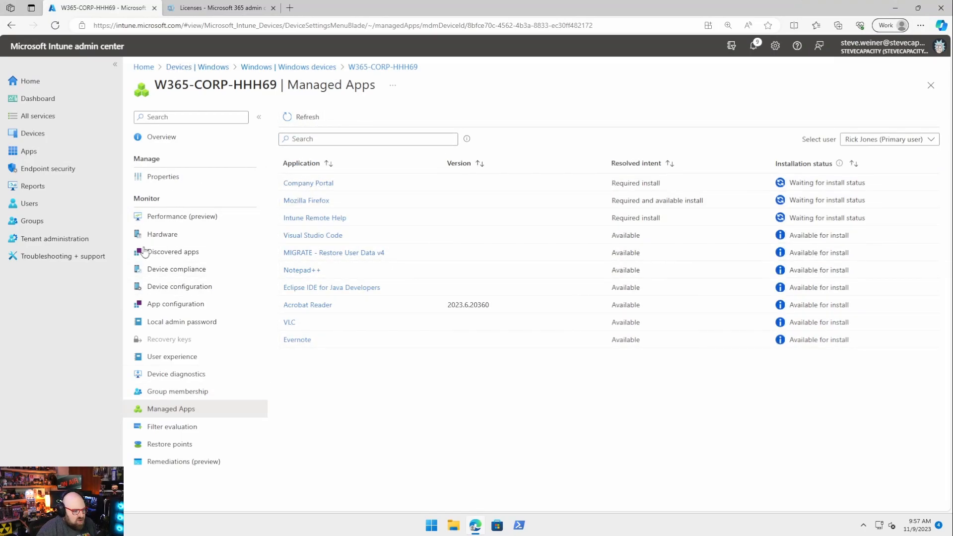